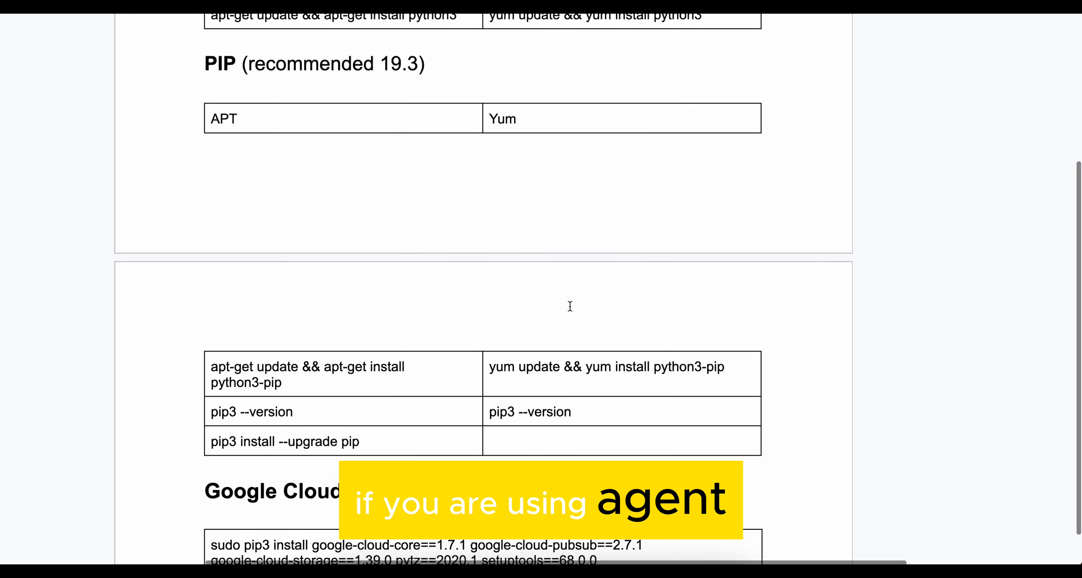
- Review the guide's PIP and Google Cloud pip dependencies down to the section on creating a service account
scroll(570, 306, down, 5)
scroll(571, 306, down, 8)
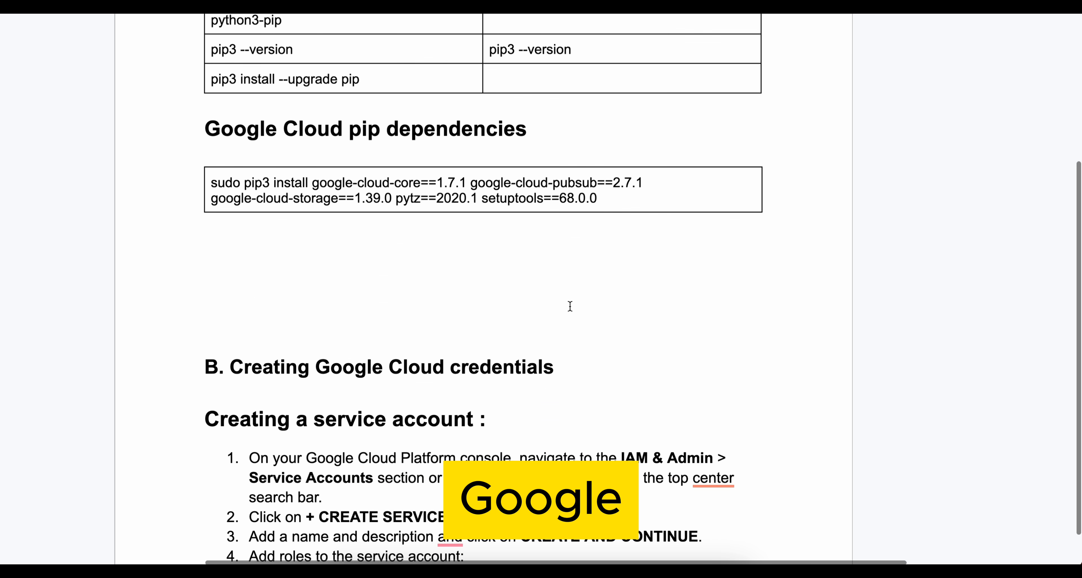
scroll(570, 307, down, 3)
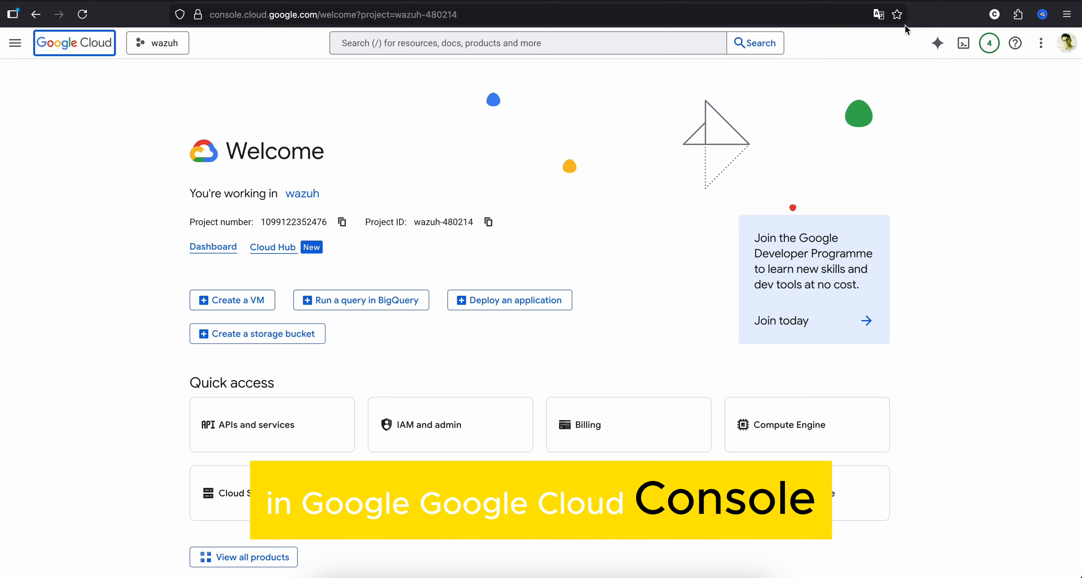
- Search the web for "google cloud console" in a new tab and open the official Google Cloud Console result
key(ctrl+t)
text(google c)
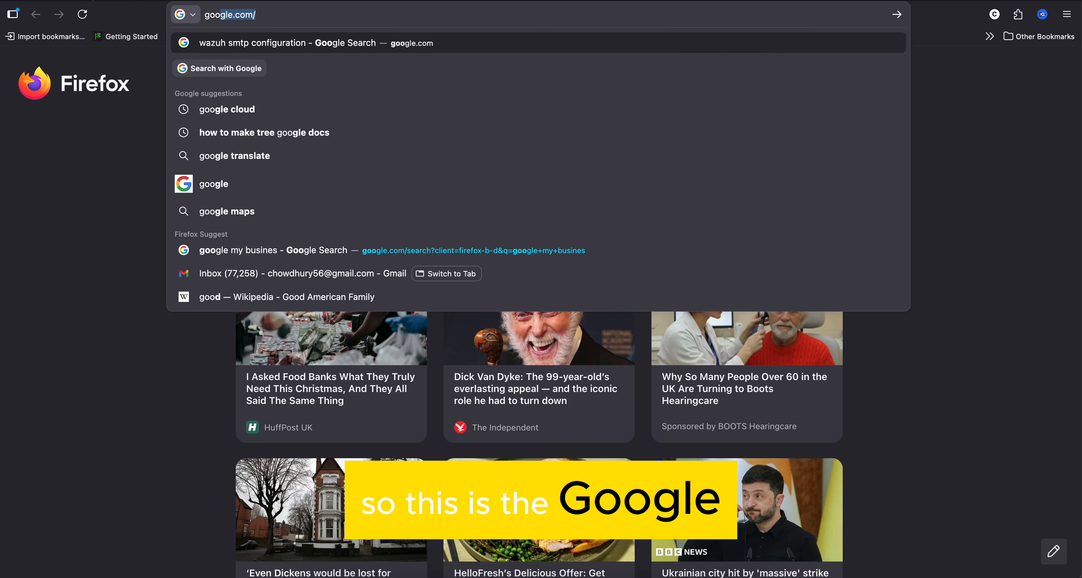
text(loud console)
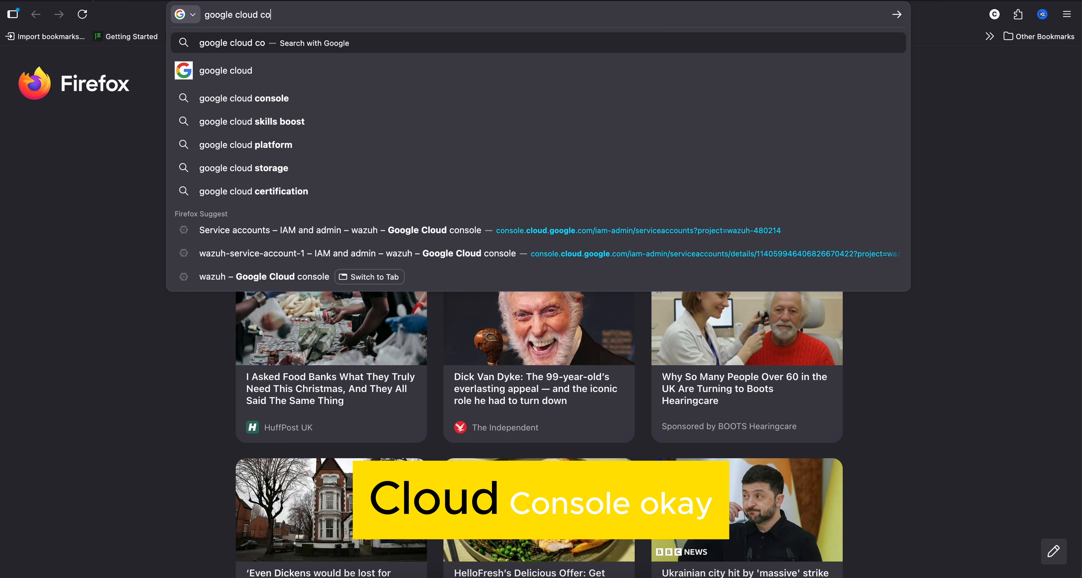
key(Return)
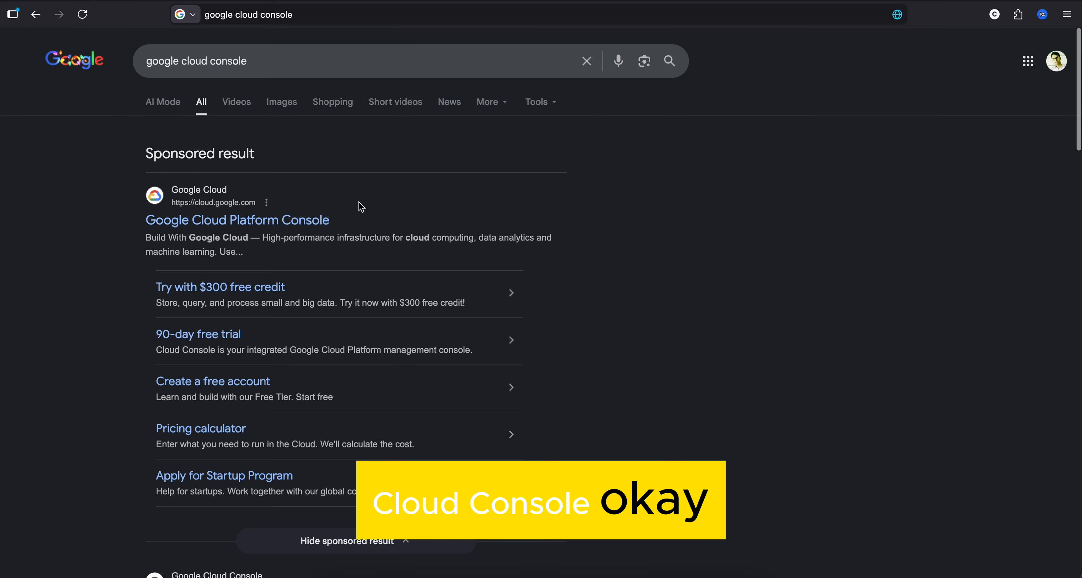
scroll(189, 305, down, 5)
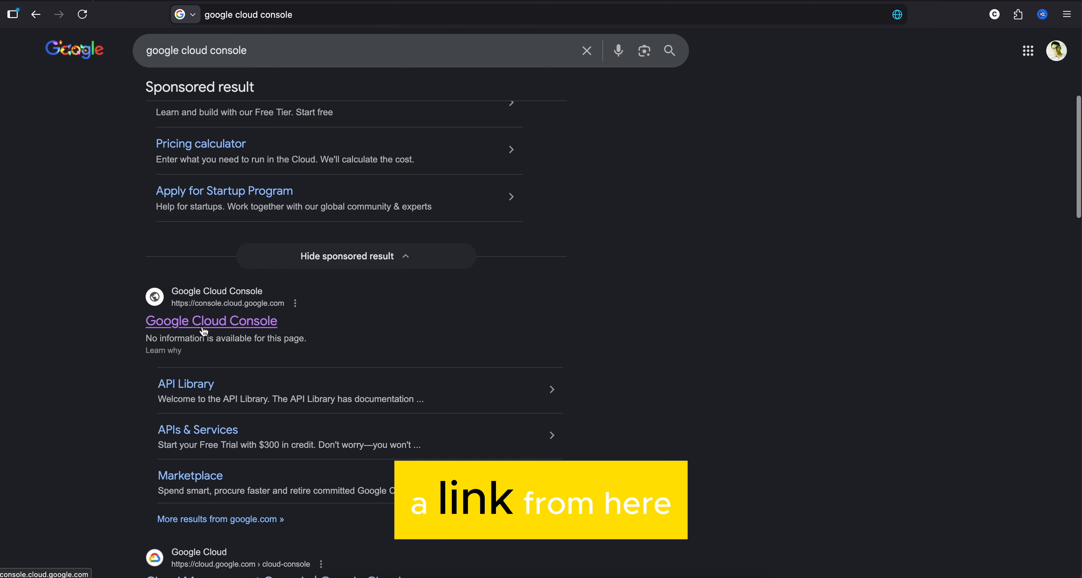
scroll(197, 330, down, 2)
click(219, 256)
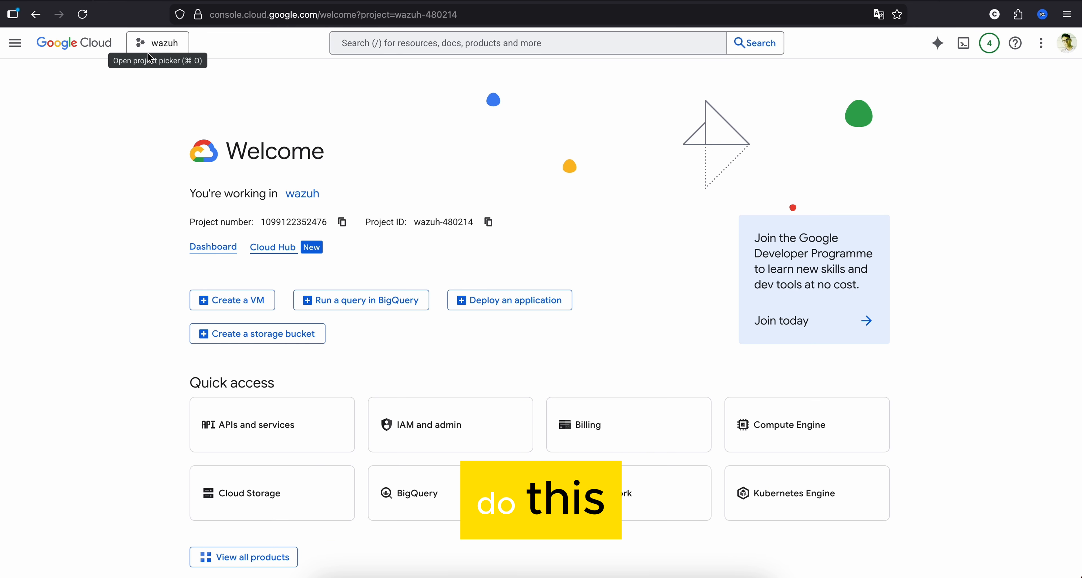
click(156, 49)
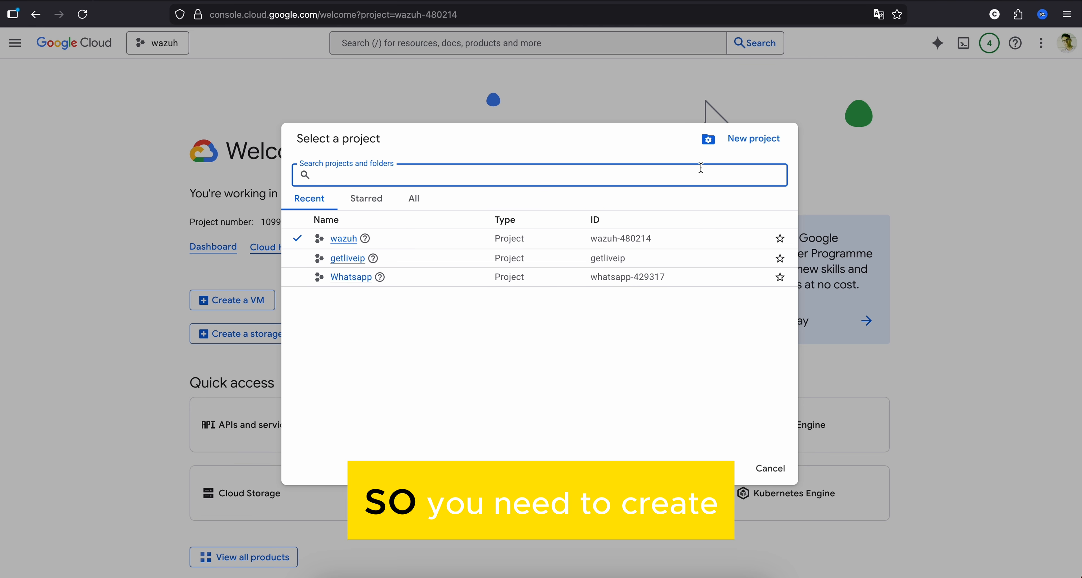
click(755, 140)
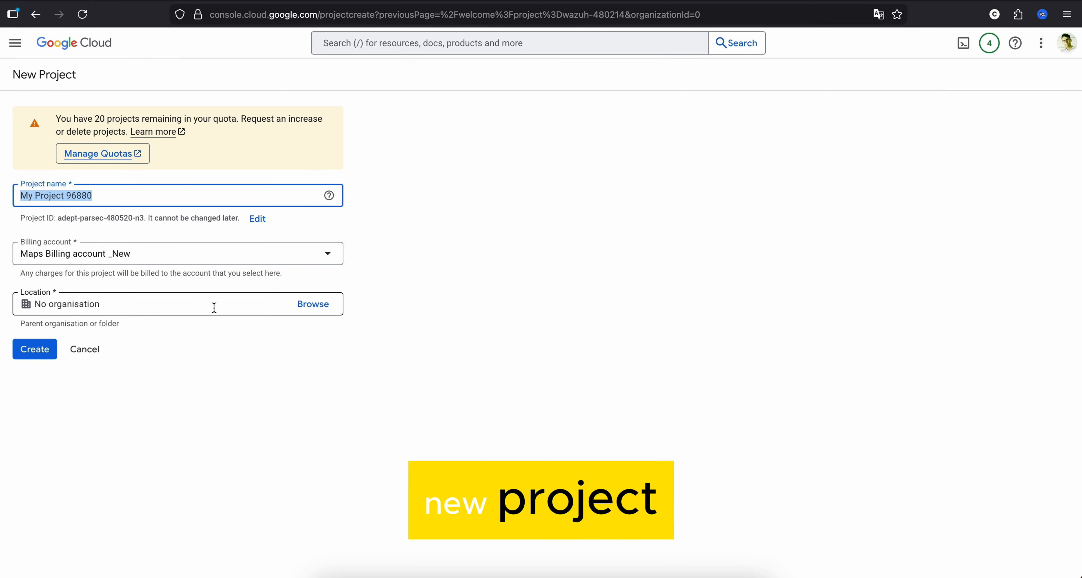
click(61, 256)
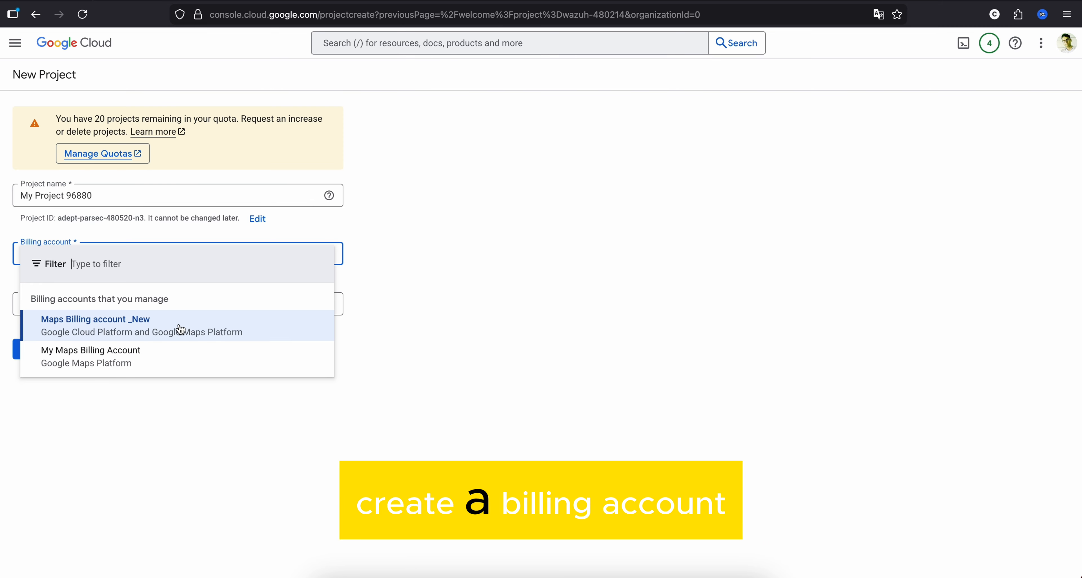
click(567, 259)
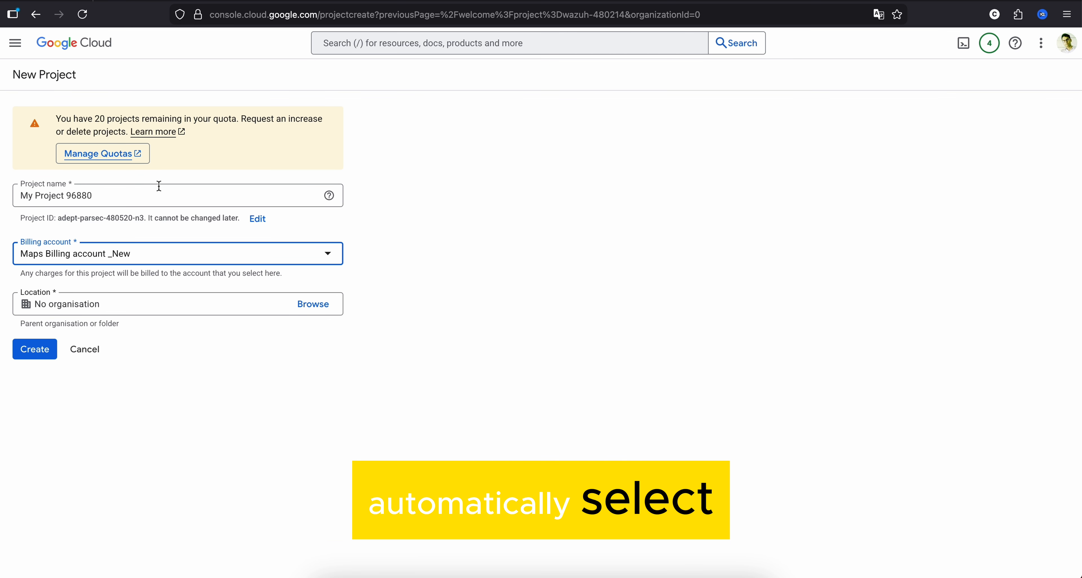
click(37, 17)
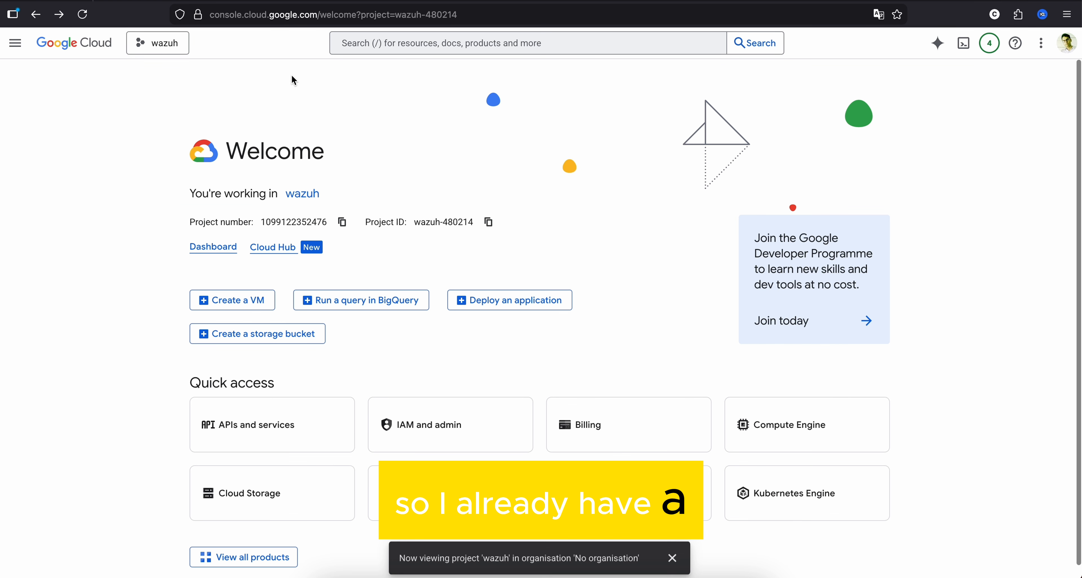
click(149, 43)
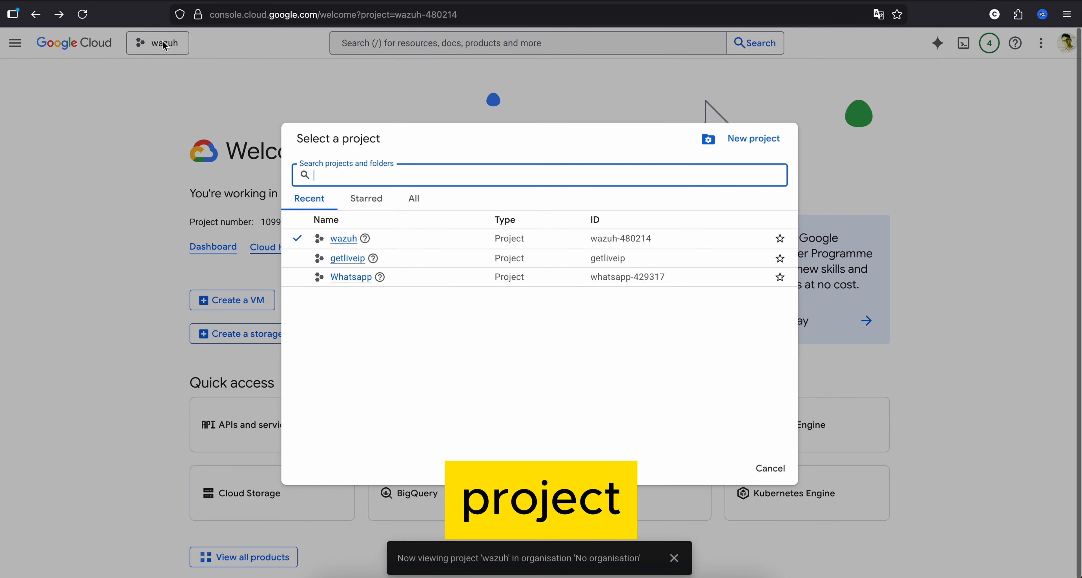
click(344, 239)
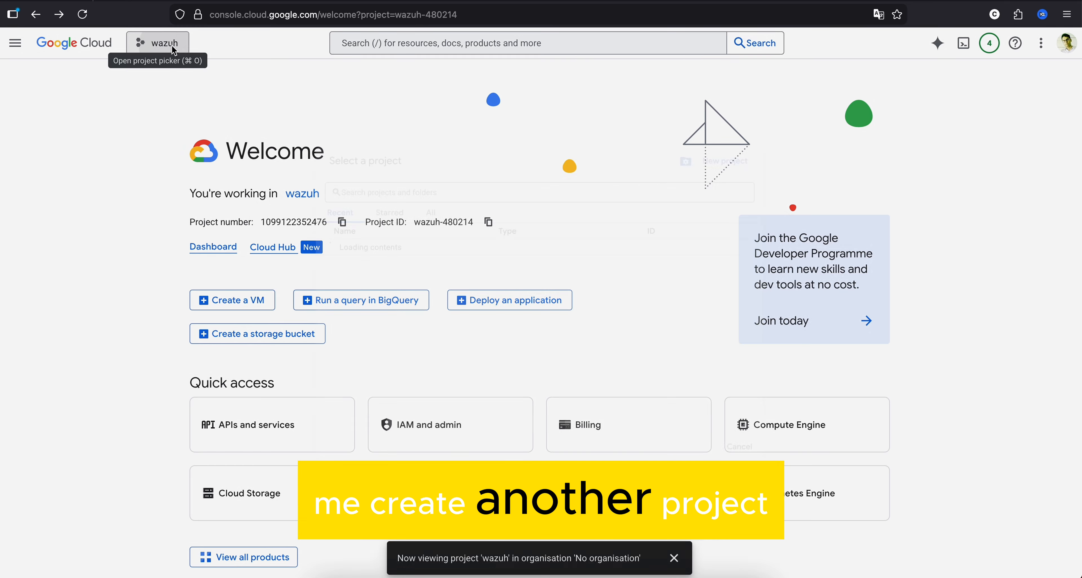
- Create a new Google Cloud project named wazuh-2-projct with the preset billing account and no organisation
click(191, 45)
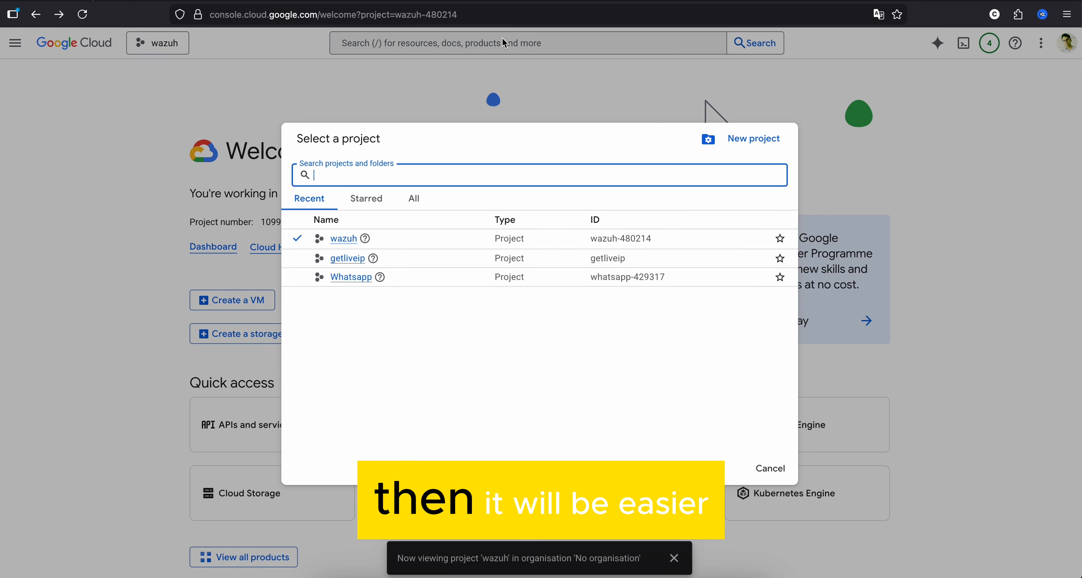
click(739, 145)
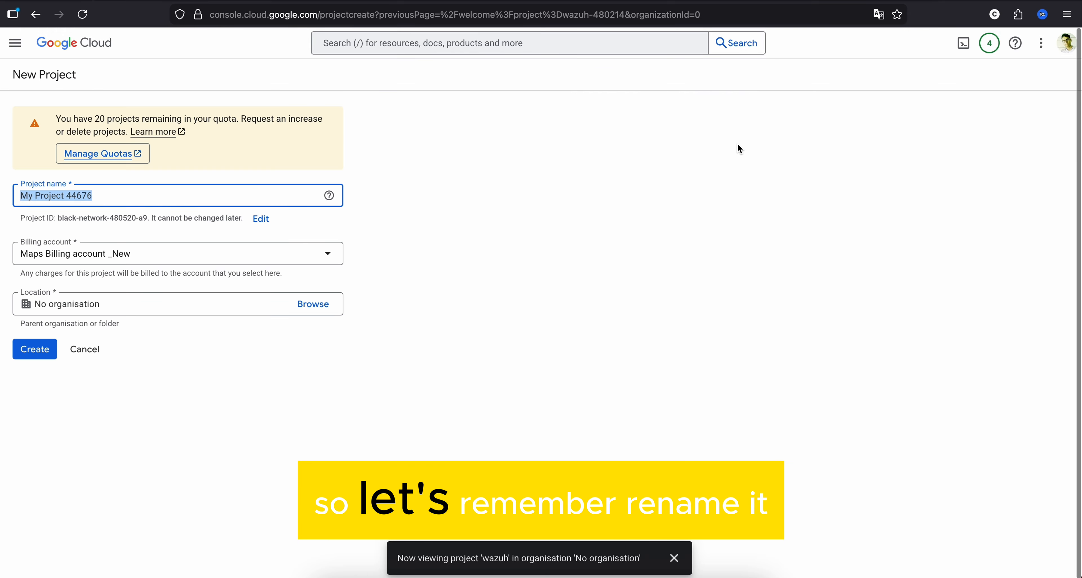
text(wazuh)
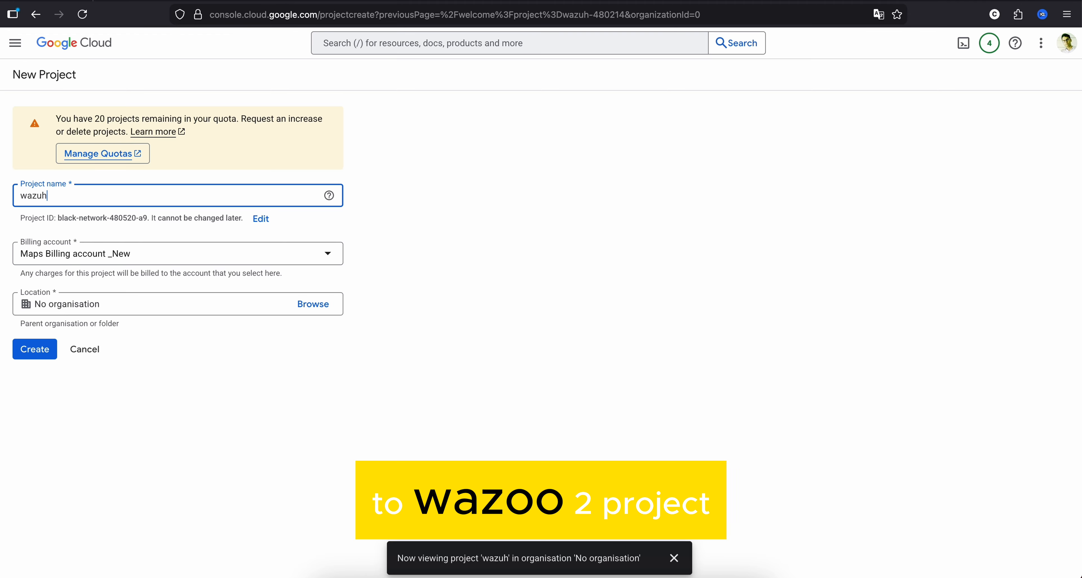
text(-2)
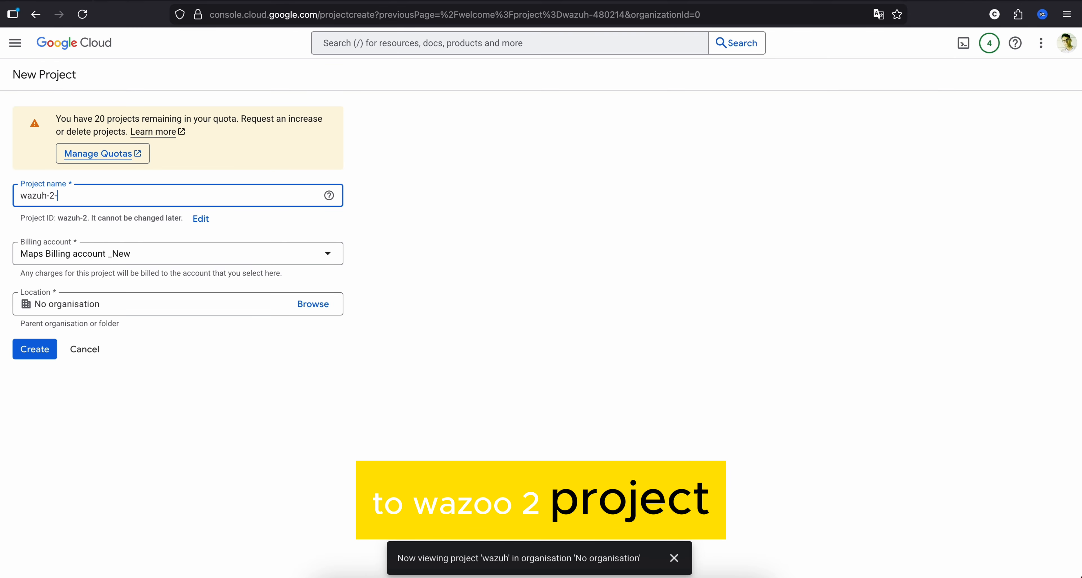
text(-prohe)
key(BackSpace)
key(BackSpace)
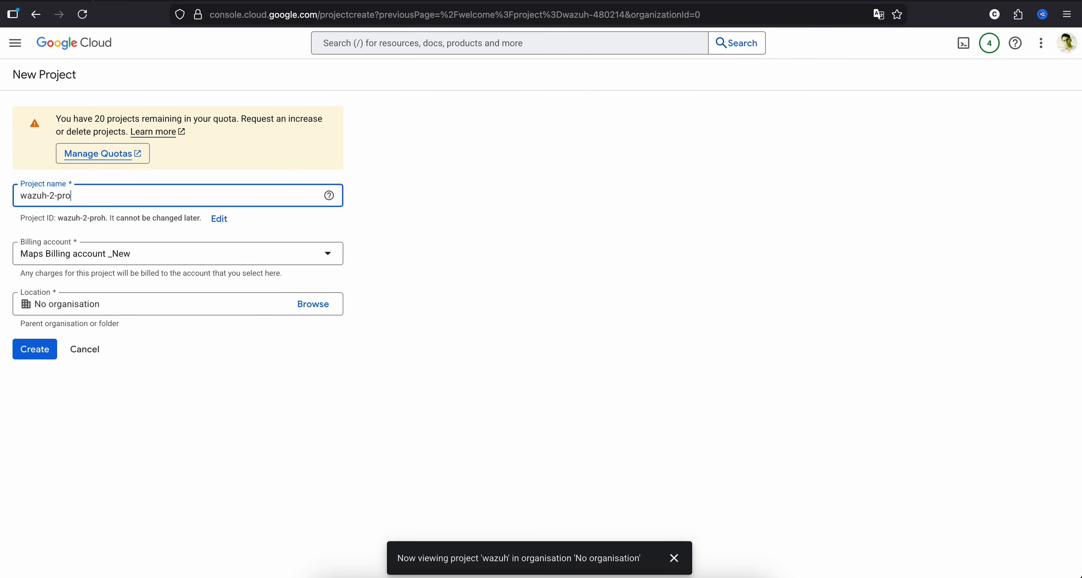
text(jc)
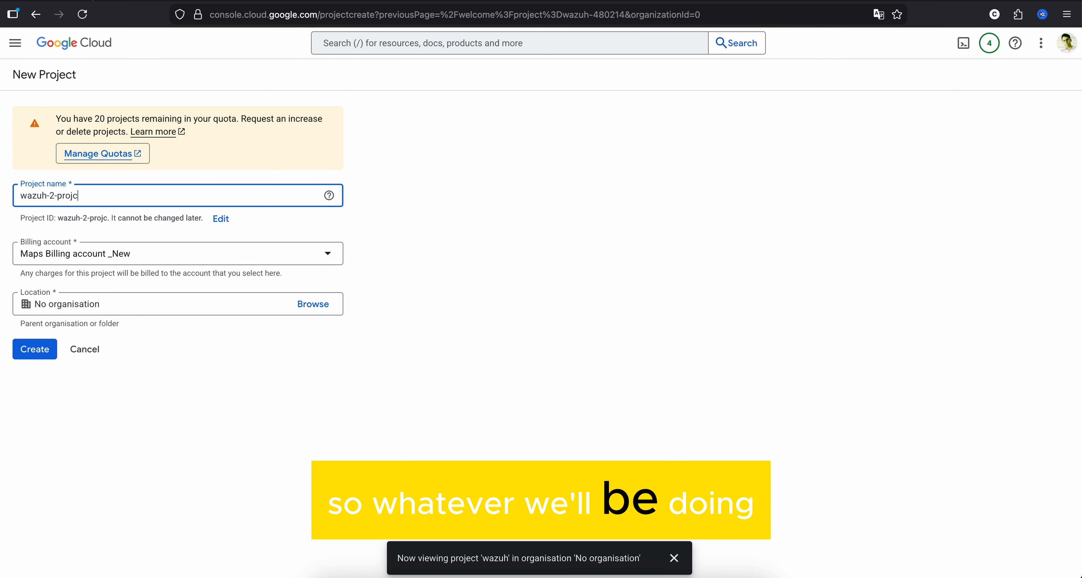
text(t)
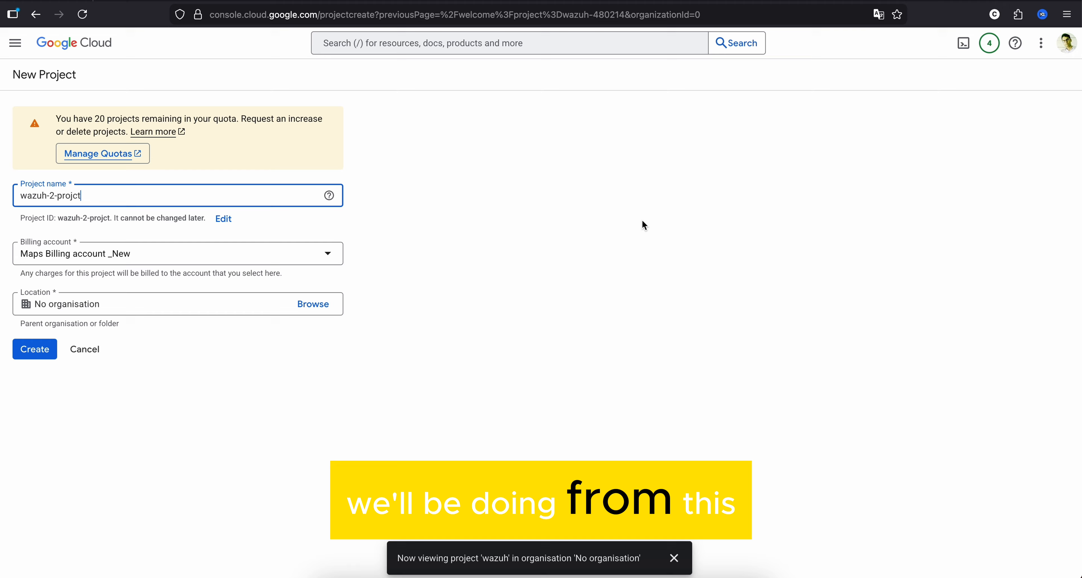
click(34, 350)
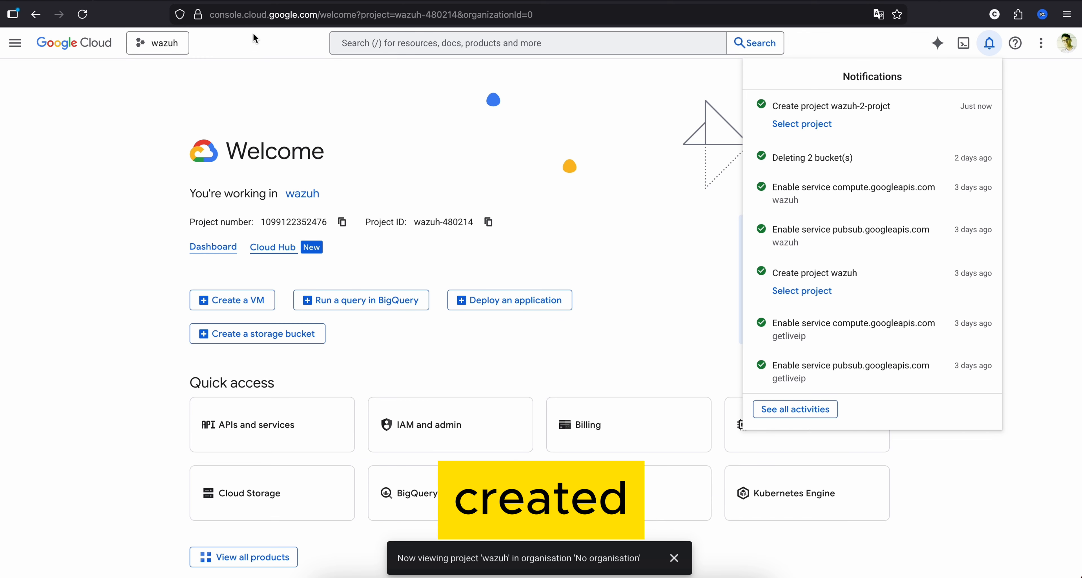
- Switch the console's active project to wazuh-2-projct
click(152, 47)
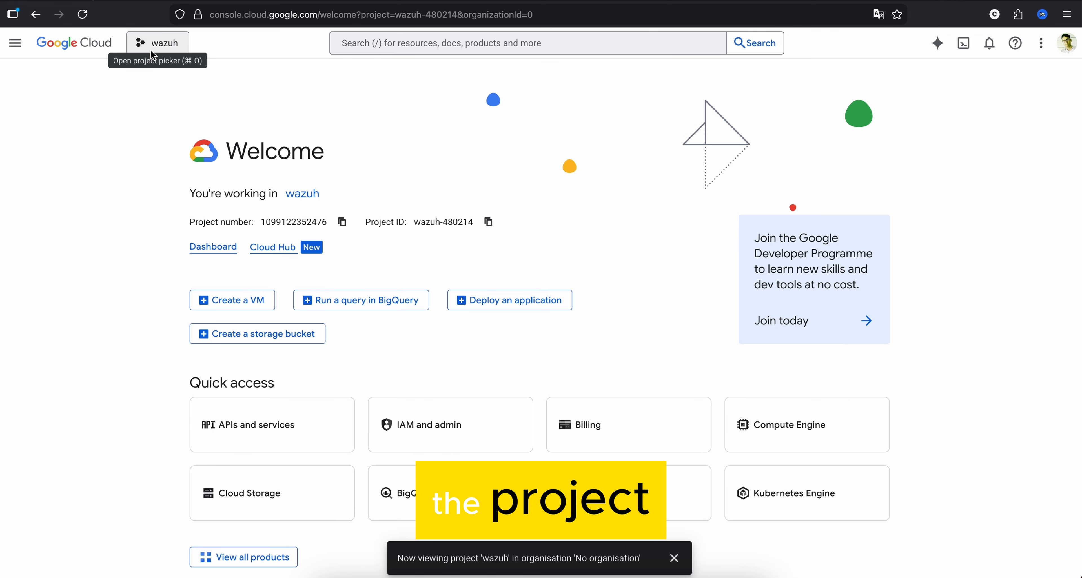
click(155, 43)
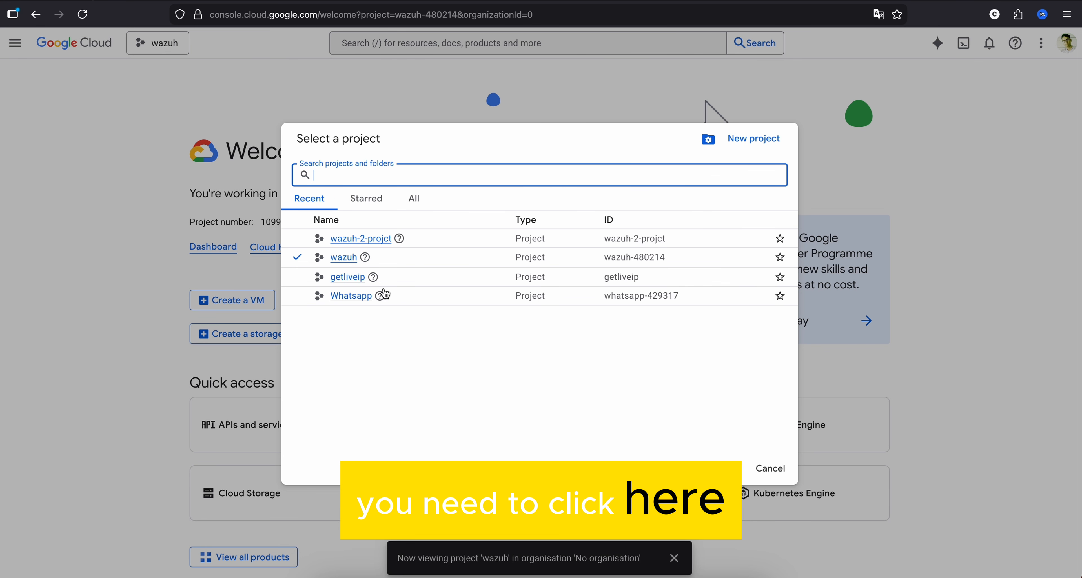
click(356, 239)
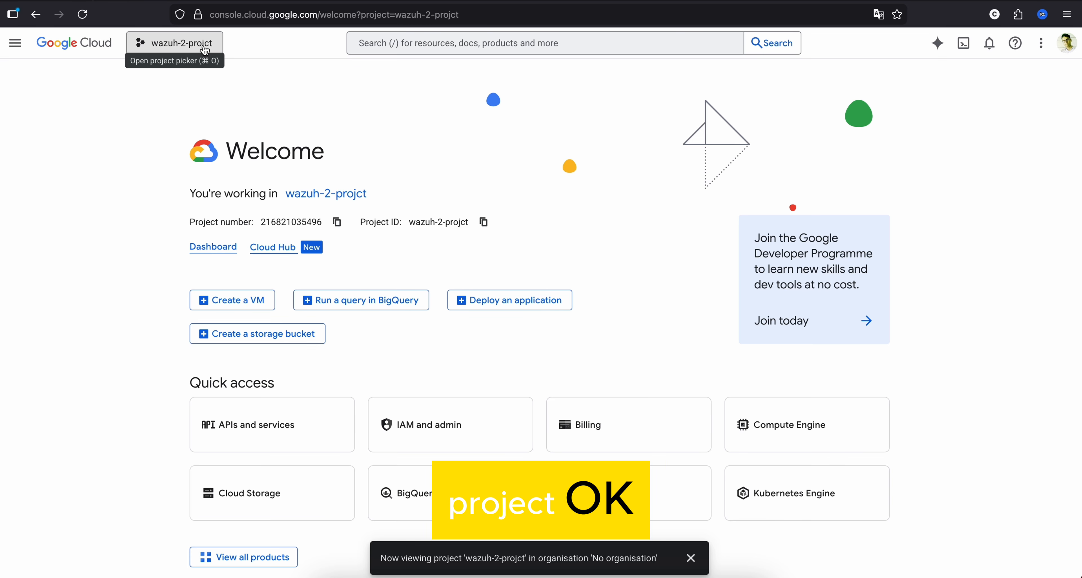
- Go from the project dashboard to the IAM and admin service accounts of wazuh-2-projct
click(205, 248)
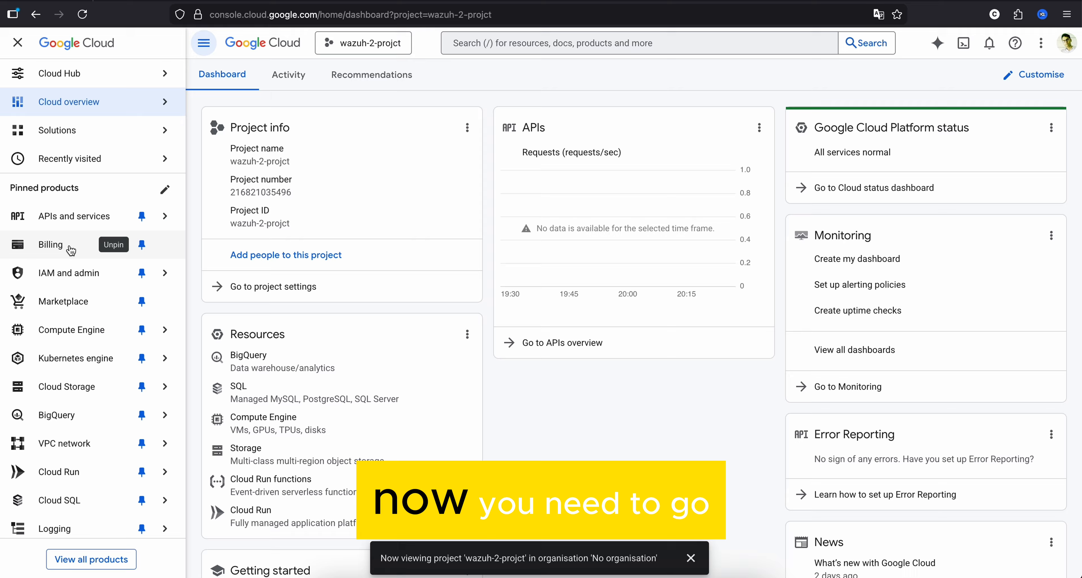
click(70, 274)
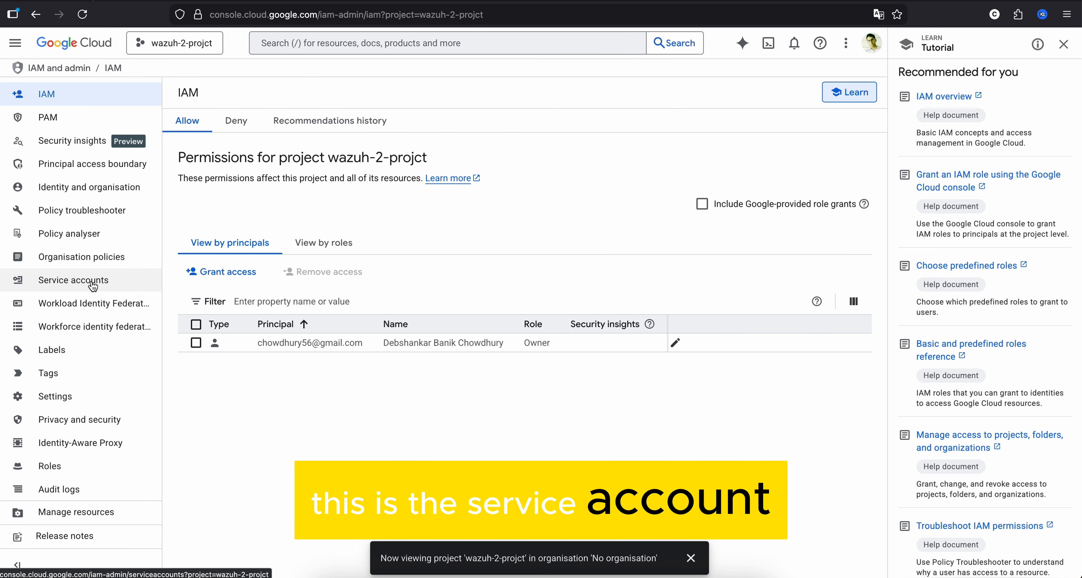
click(96, 287)
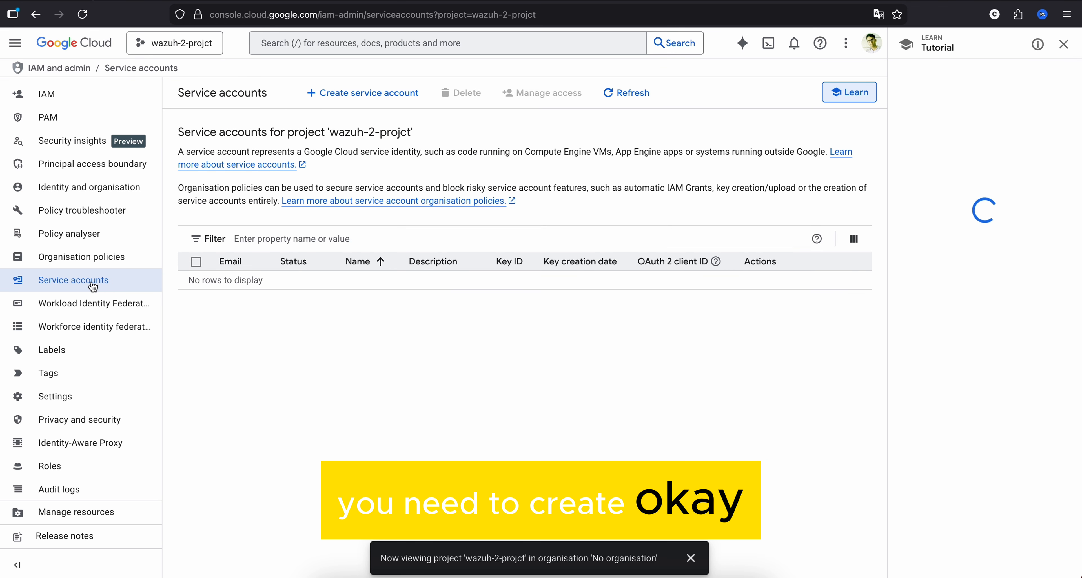
- Start creating a service account in wazuh-2-projct and name it Service-account-wazuh2
click(366, 95)
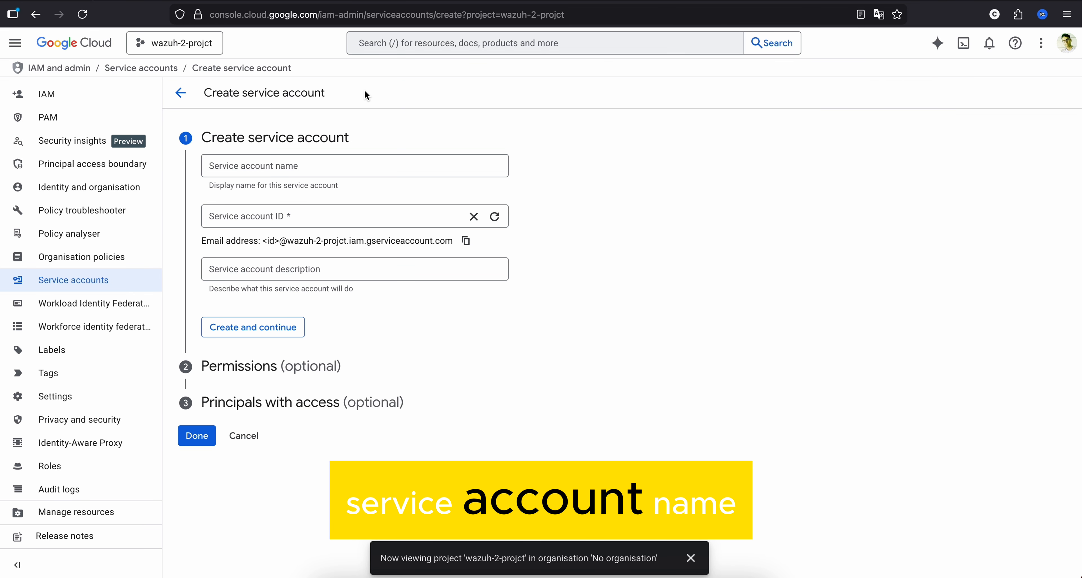
click(263, 168)
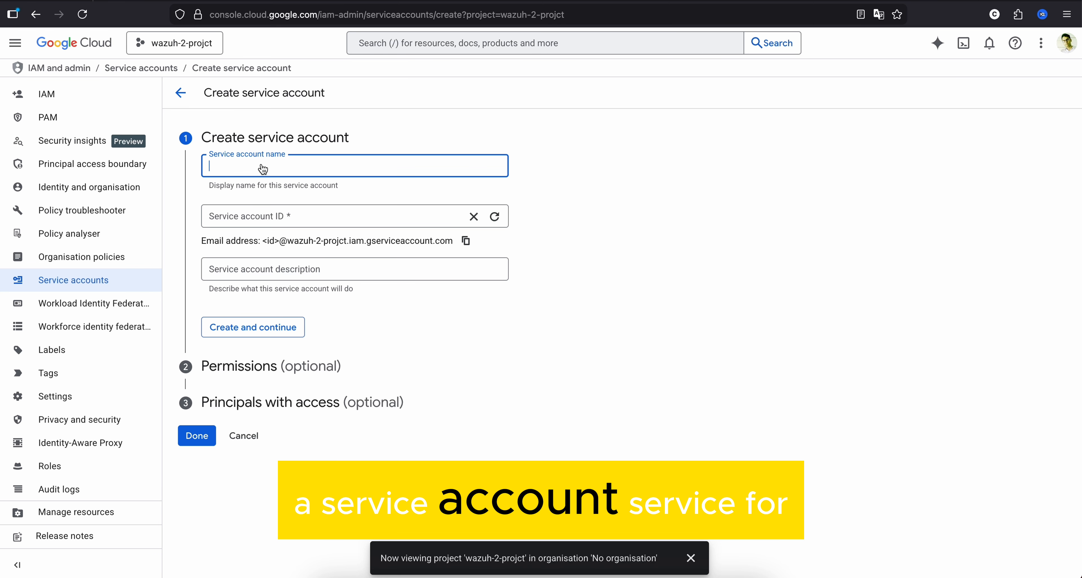
text(Ser)
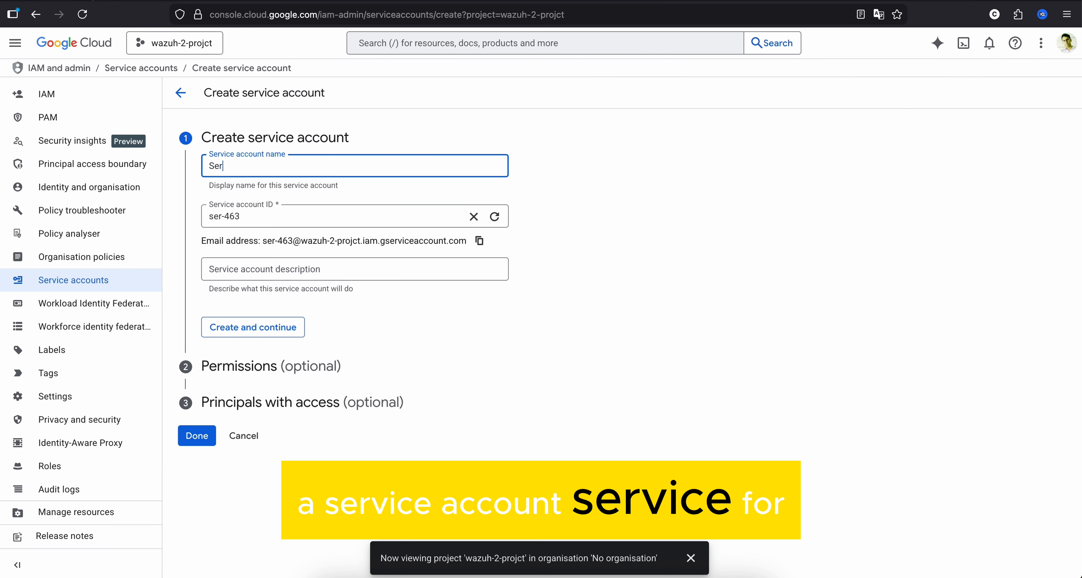
text(vice)
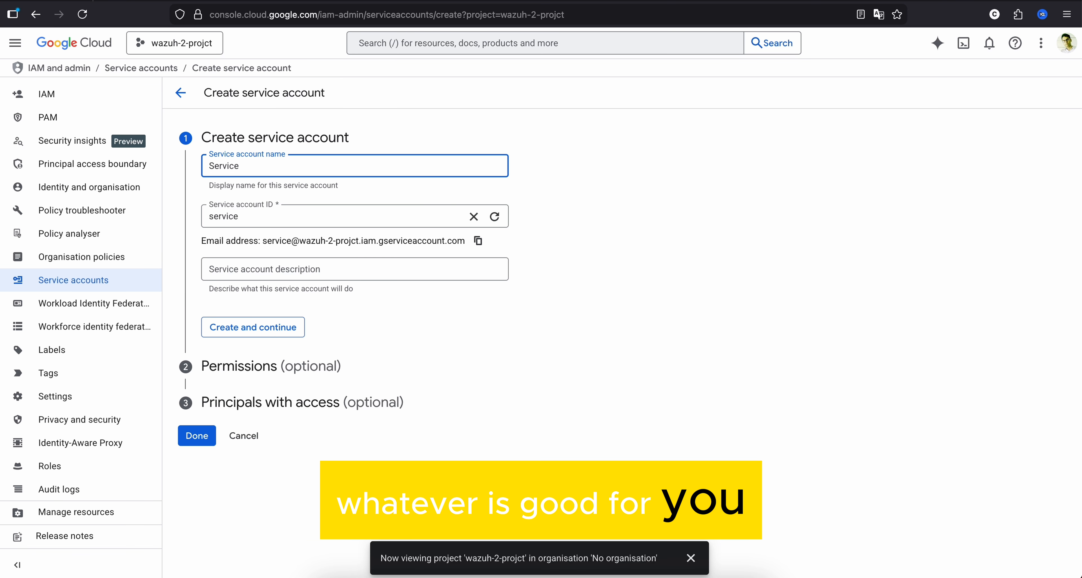
text(-accou)
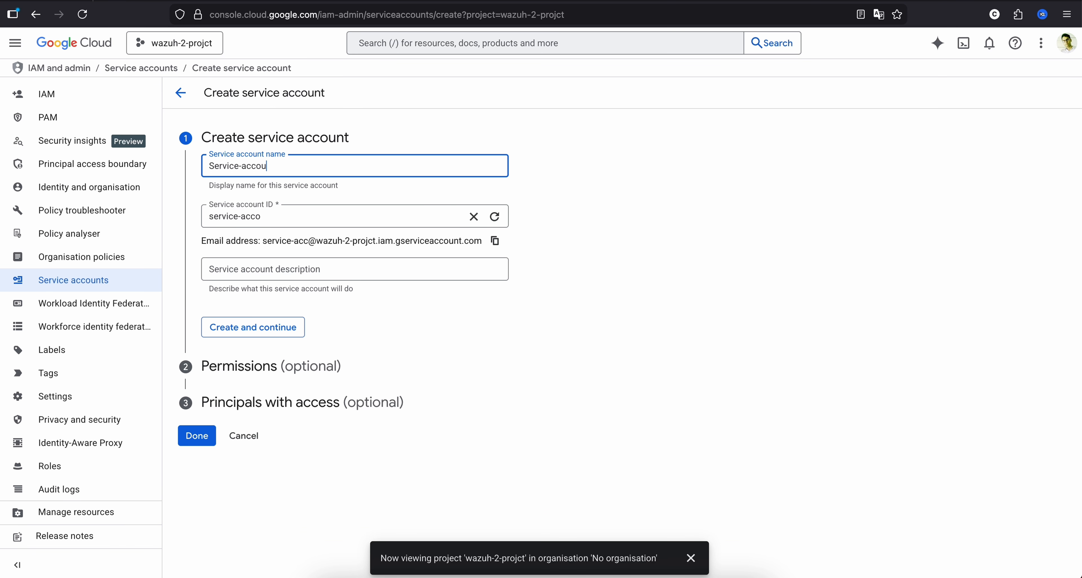
text(nt-w)
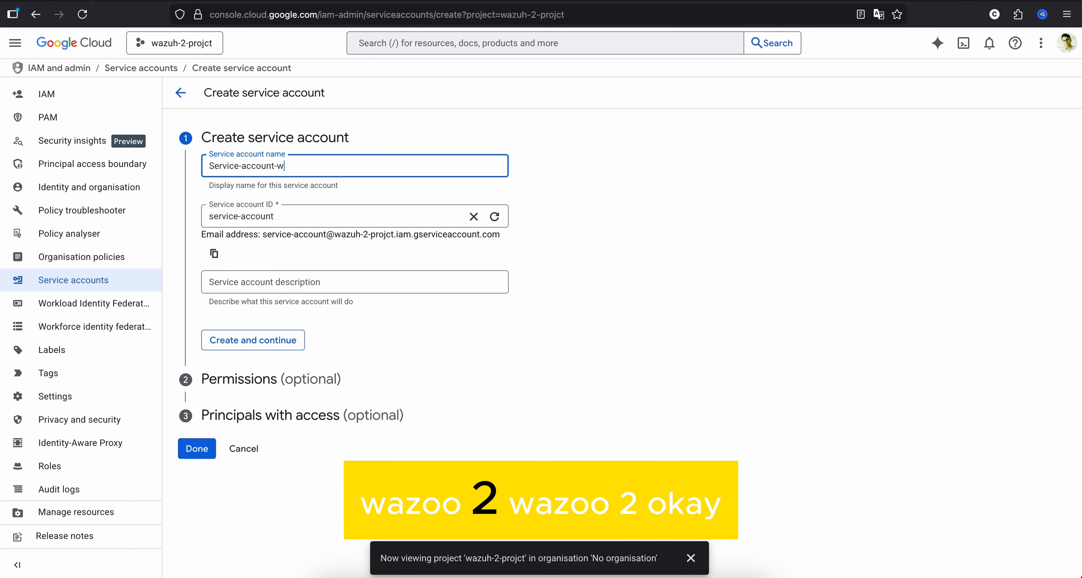
text(azuh2)
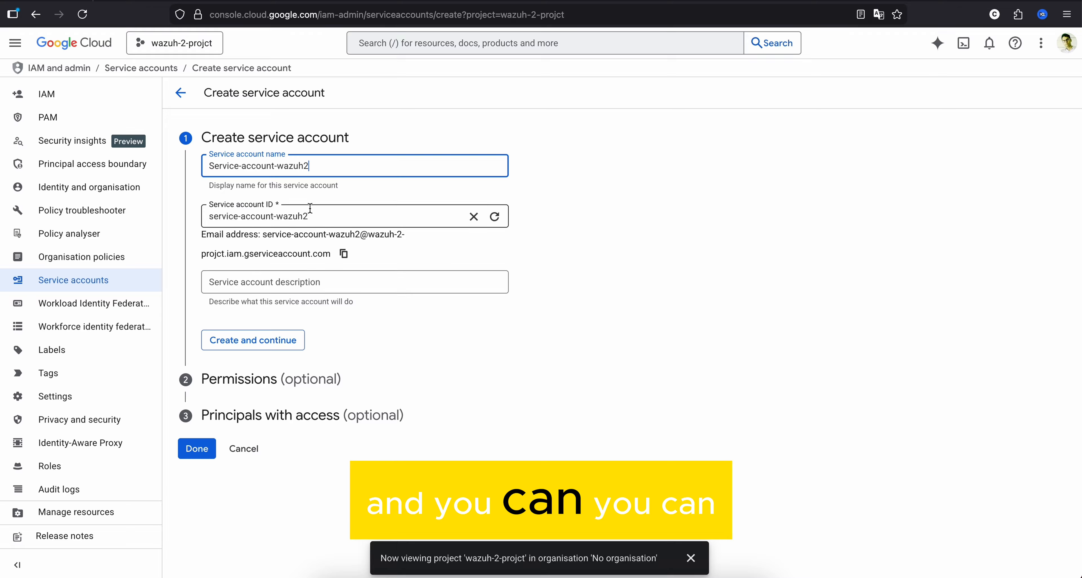
- Set the service account description to Service-account-wazuh2 and create the account, continuing to its permissions
key(ctrl+a)
key(ctrl+c)
click(300, 281)
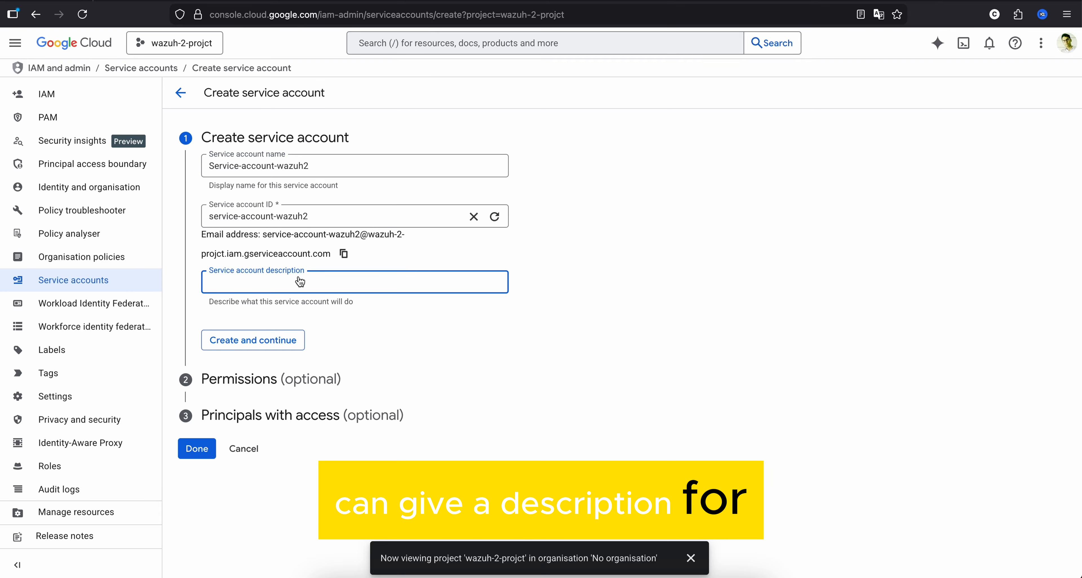
key(ctrl+v)
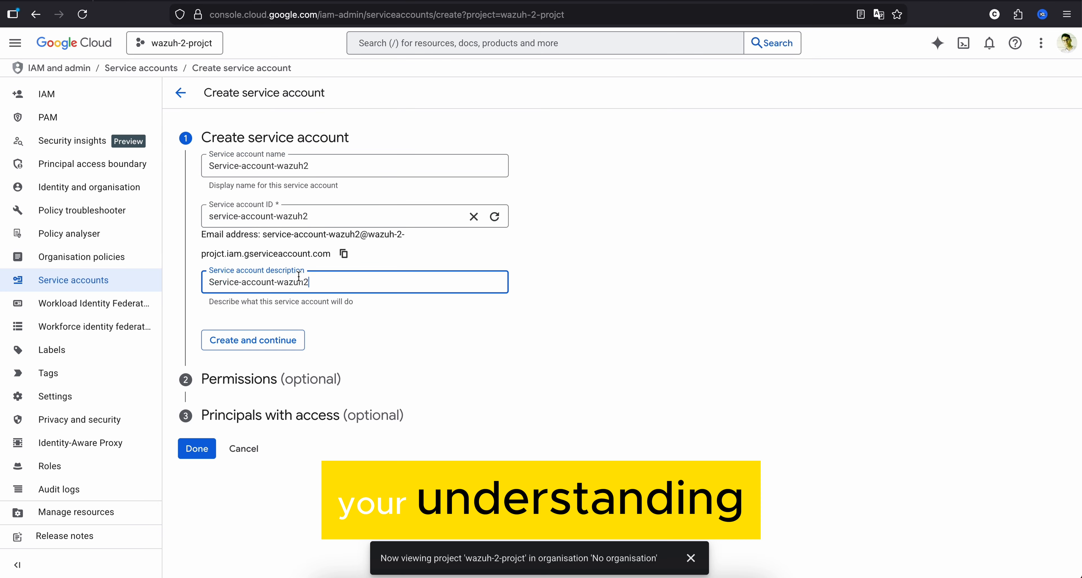
click(286, 342)
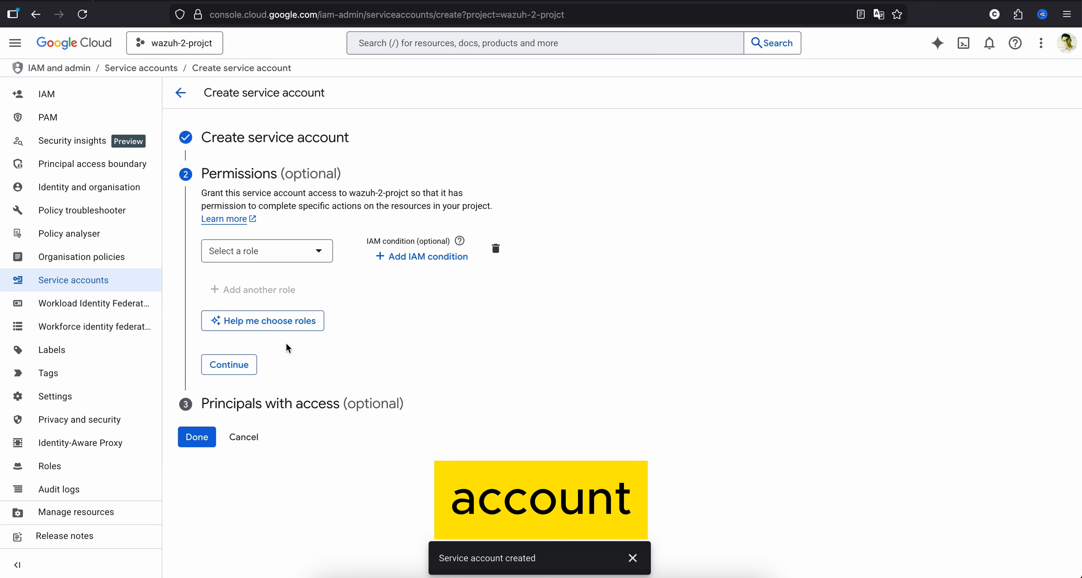
- Filter the roles by pub/sub and assign the Pub/Sub Publisher role to the service account
click(289, 255)
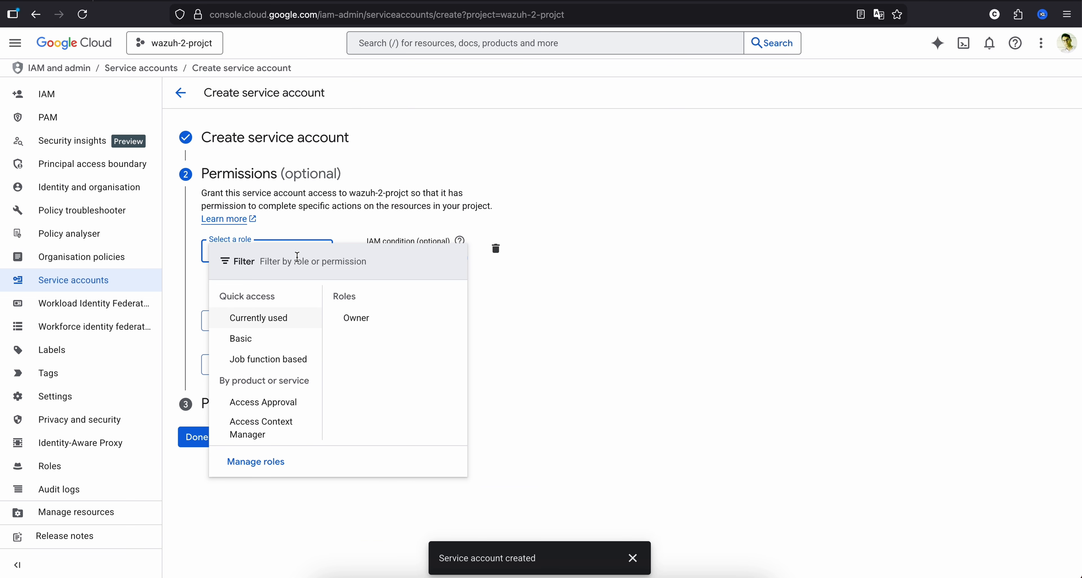
text(pub/sib)
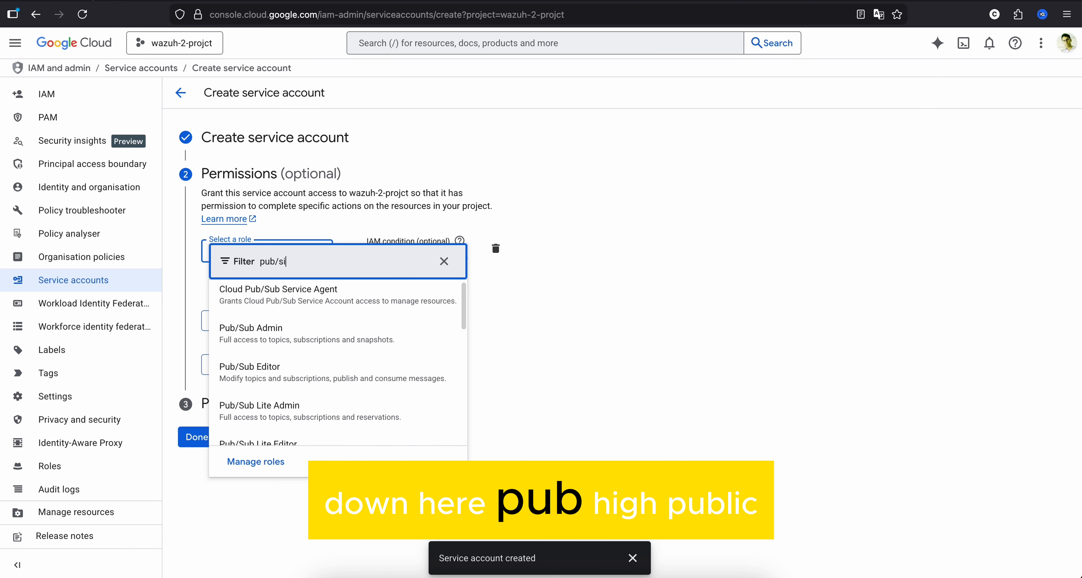
key(BackSpace)
key(BackSpace)
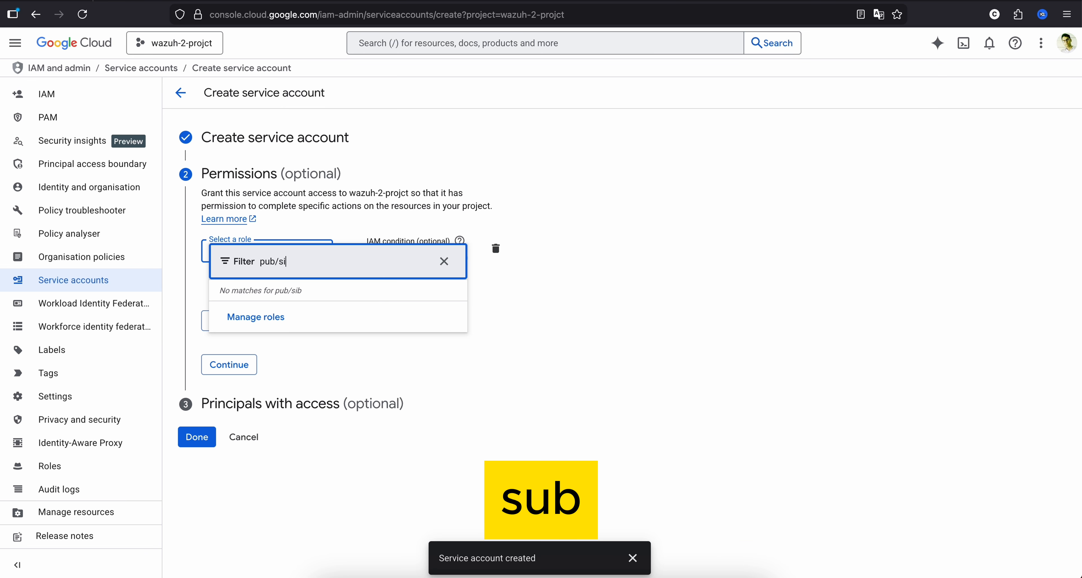
text(ub)
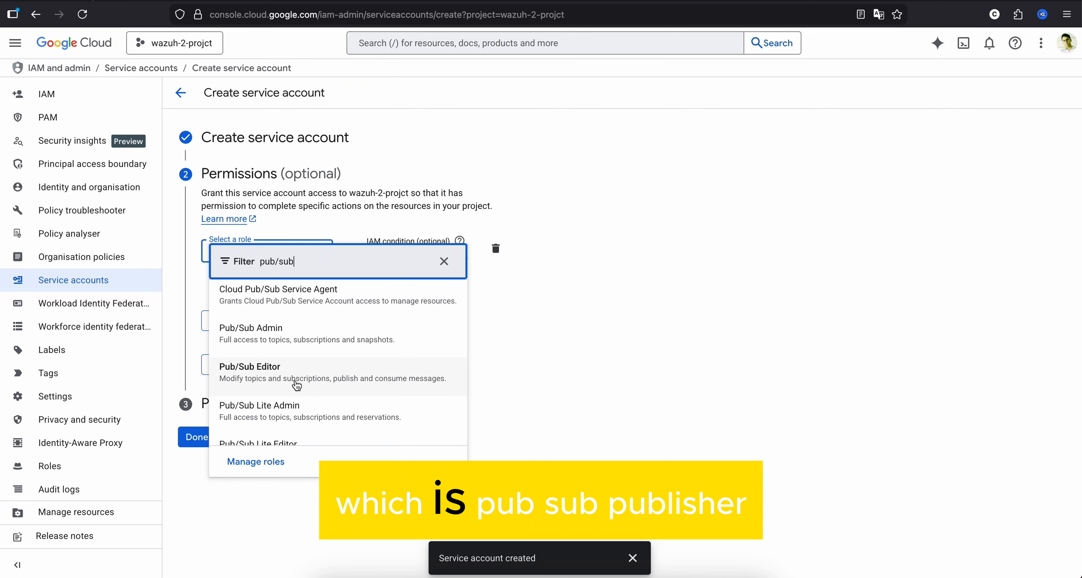
scroll(297, 385, down, 3)
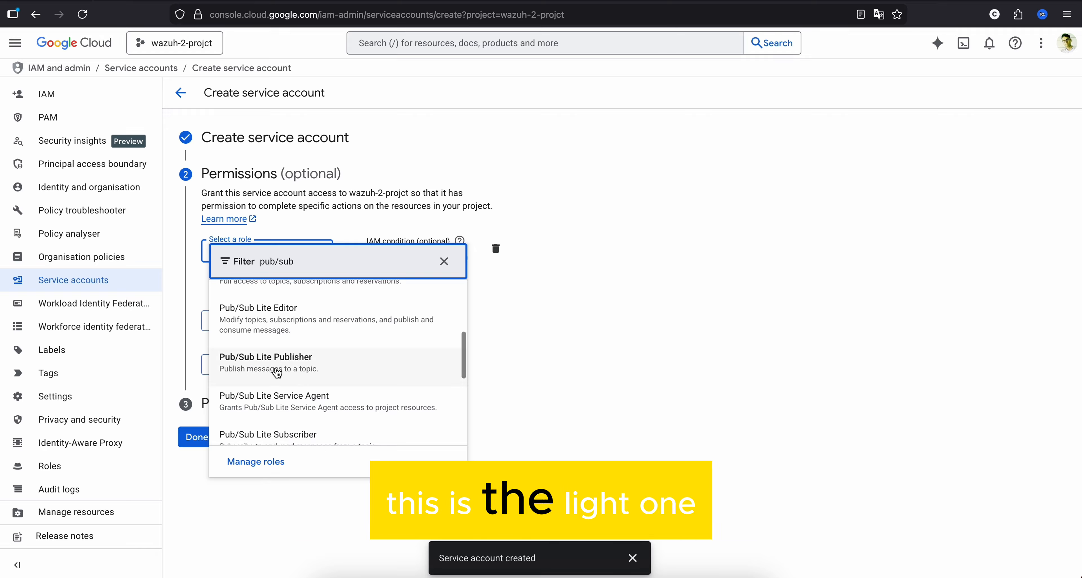
scroll(278, 372, down, 3)
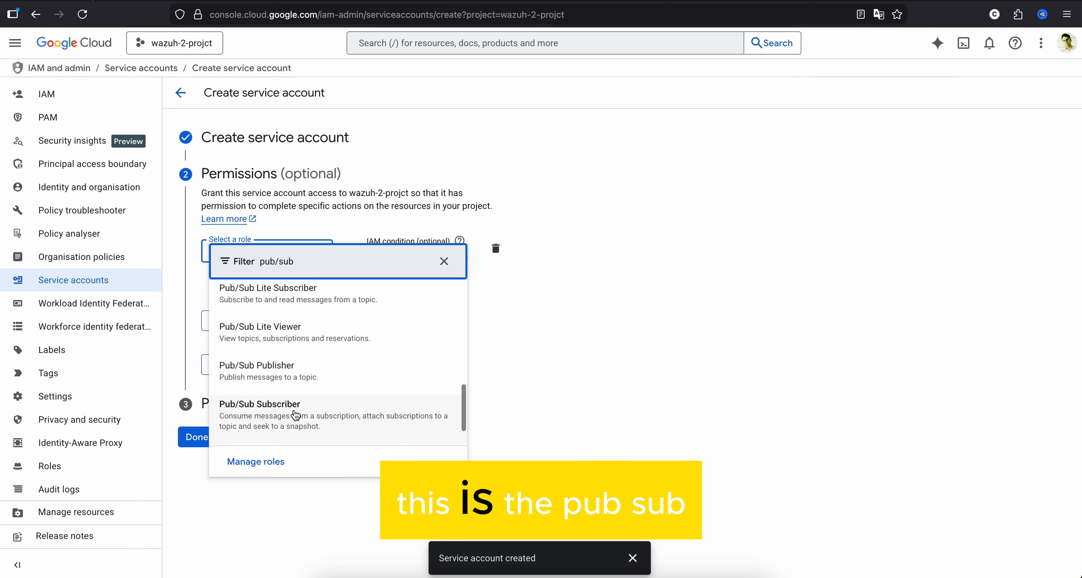
click(285, 373)
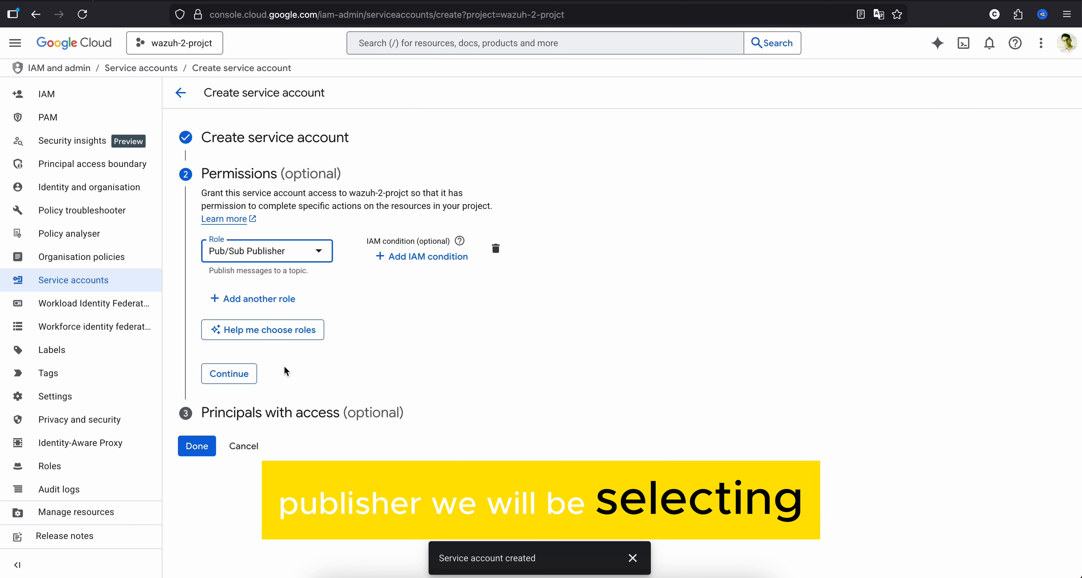
- Add a second role to the service account and set it to Pub/Sub Subscriber
click(264, 306)
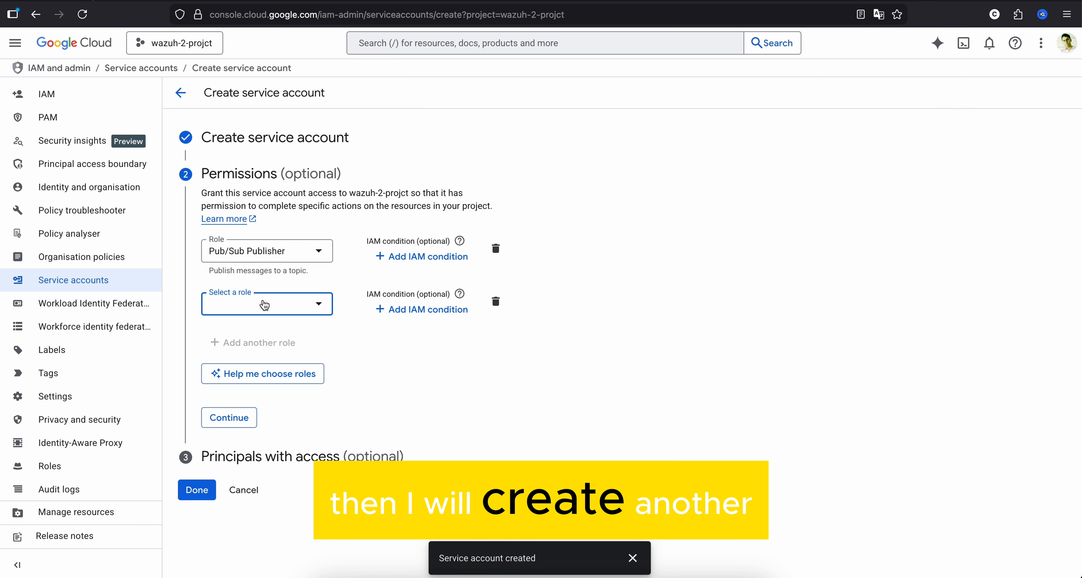
click(264, 306)
text(p)
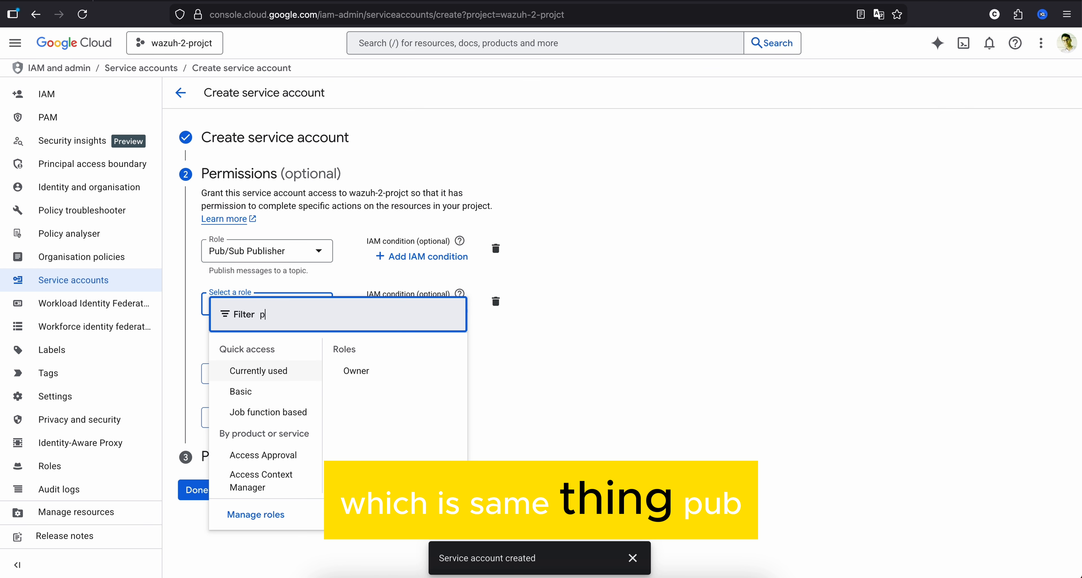
text(ub/sub)
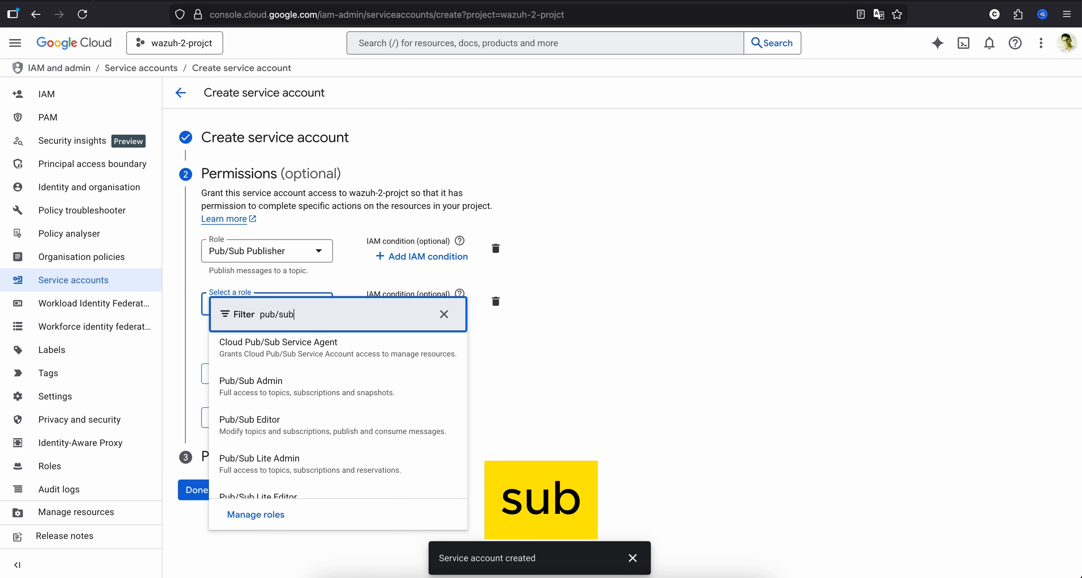
scroll(353, 410, down, 3)
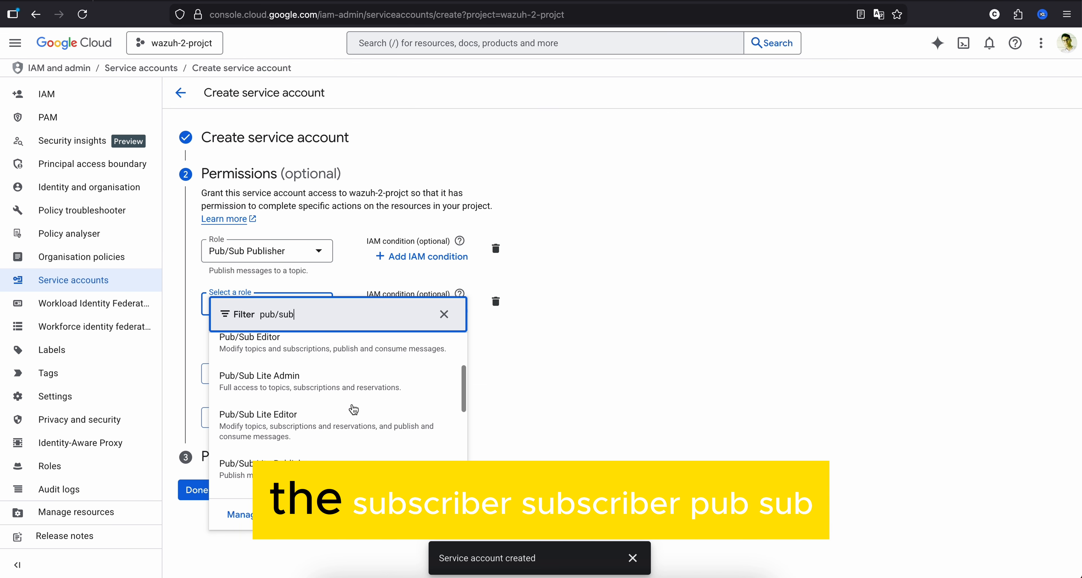
text(sub)
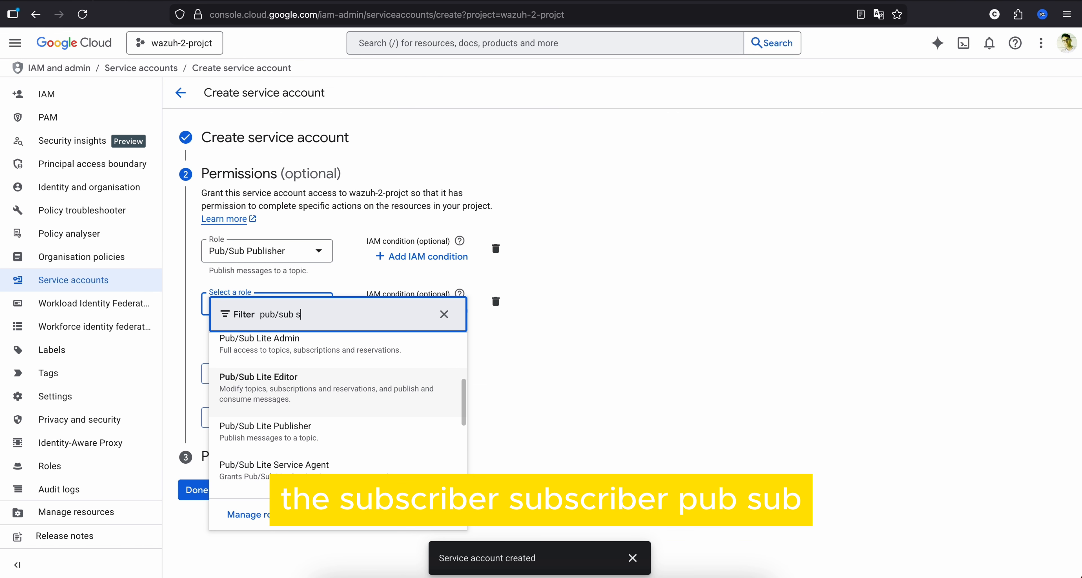
click(268, 386)
- Add a third role entry to the service account and filter its available roles by storage obj
click(252, 343)
click(267, 357)
text(storage obj)
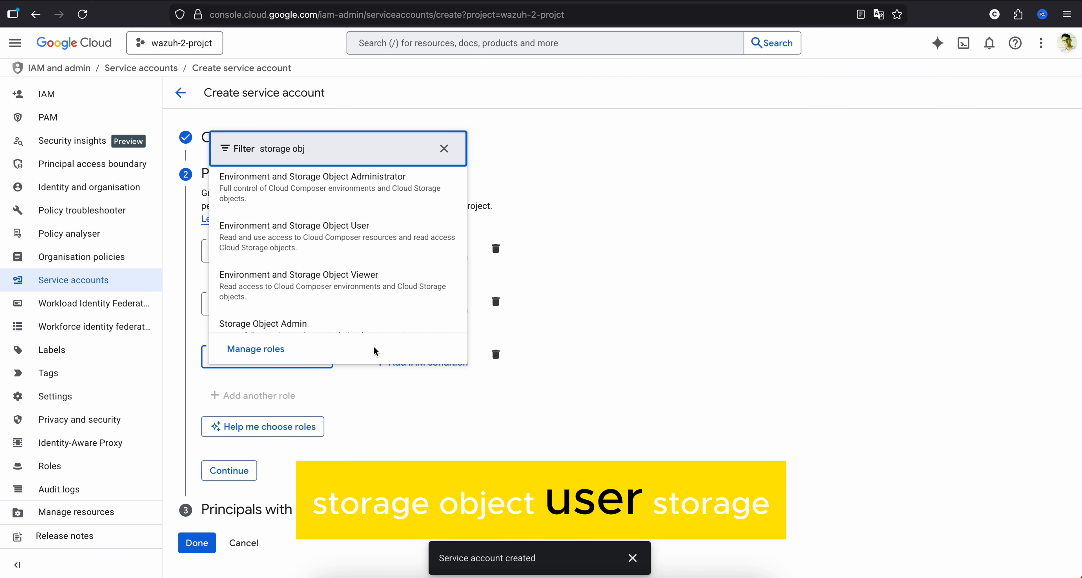
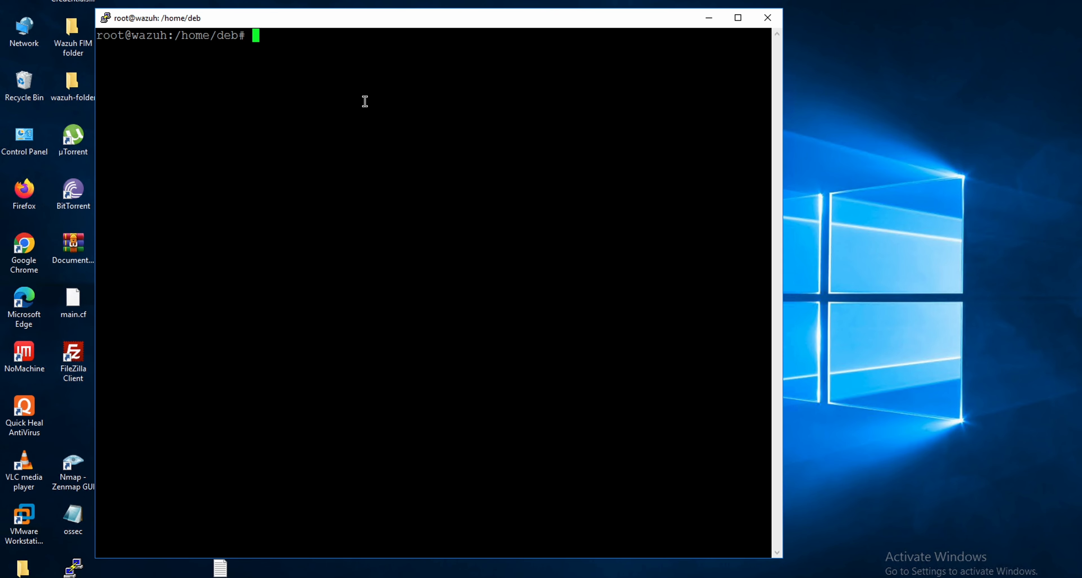
- List the contents of /var/ossec/wodles/gcloud/ through path completion on a nano command, highlight google-credentials.json, and clear the prompt without running it
text(nano /var/)
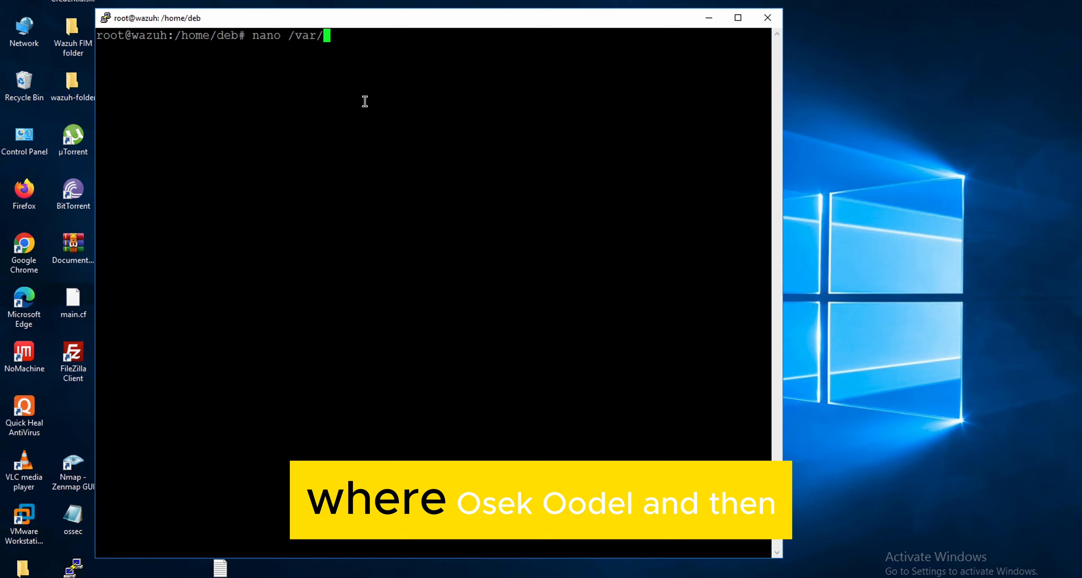
text(ossec/wodles/)
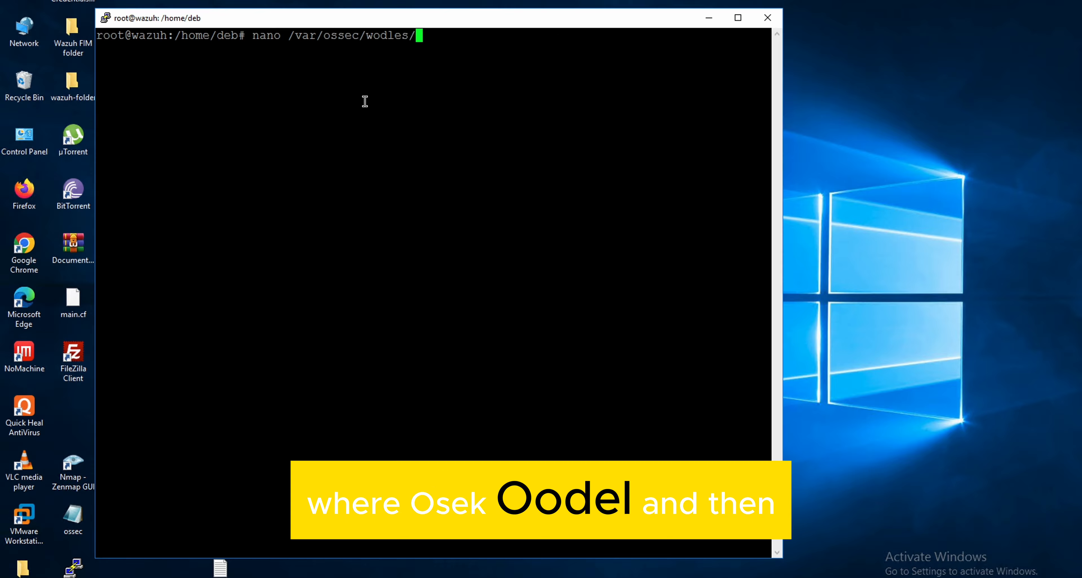
text(g)
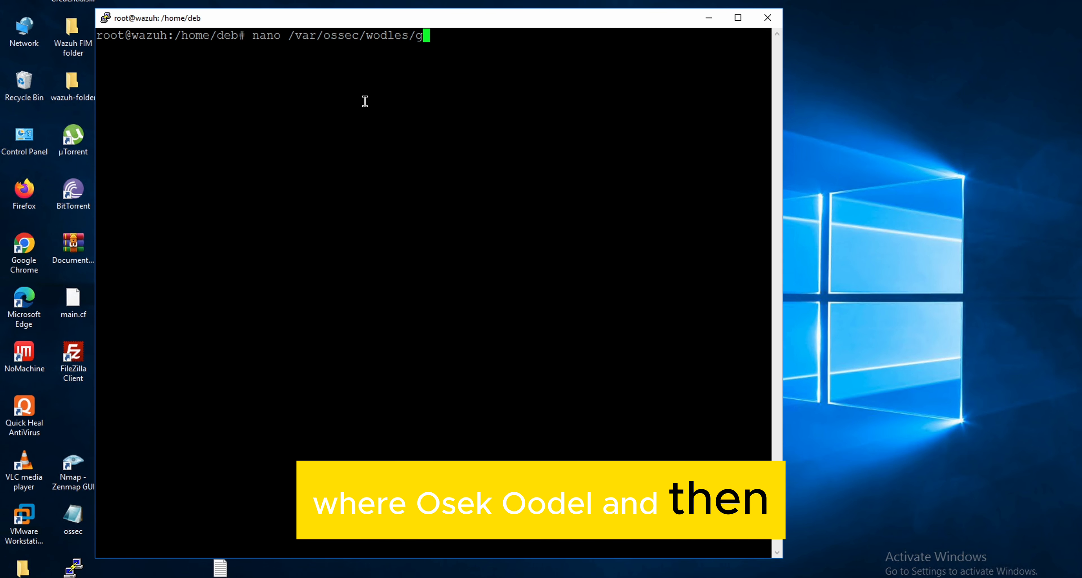
key(Tab)
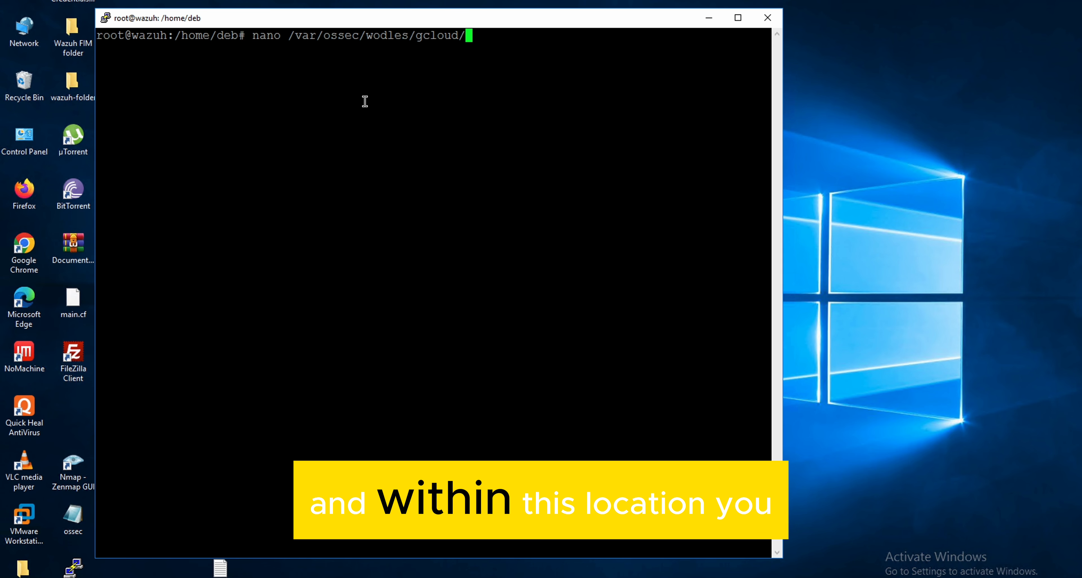
key(Tab)
key(Tab)
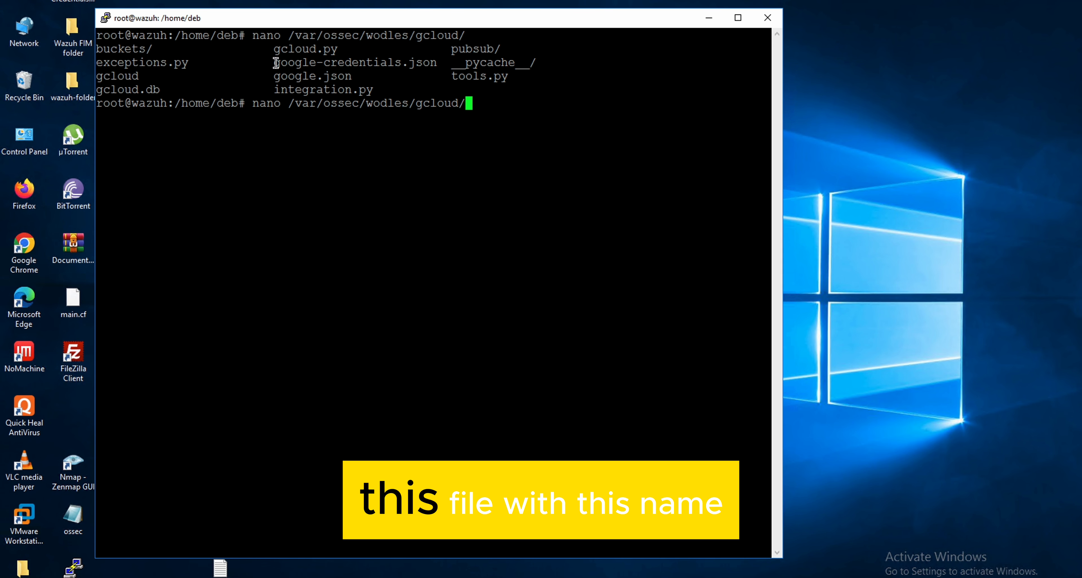
drag(276, 62, 433, 62)
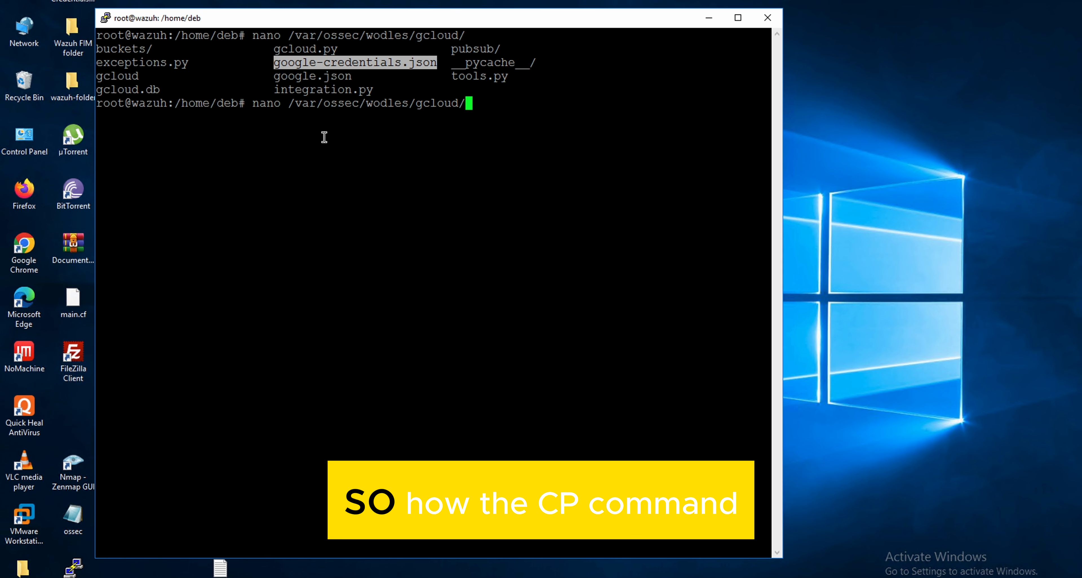
key(BackSpace)
key(BackSpace)
key(BackSpace)
key(BackSpace)
key(BackSpace)
key(BackSpace)
key(BackSpace)
key(BackSpace)
key(BackSpace)
key(BackSpace)
key(BackSpace)
key(BackSpace)
key(BackSpace)
key(BackSpace)
key(BackSpace)
key(BackSpace)
key(BackSpace)
key(BackSpace)
key(BackSpace)
key(BackSpace)
key(BackSpace)
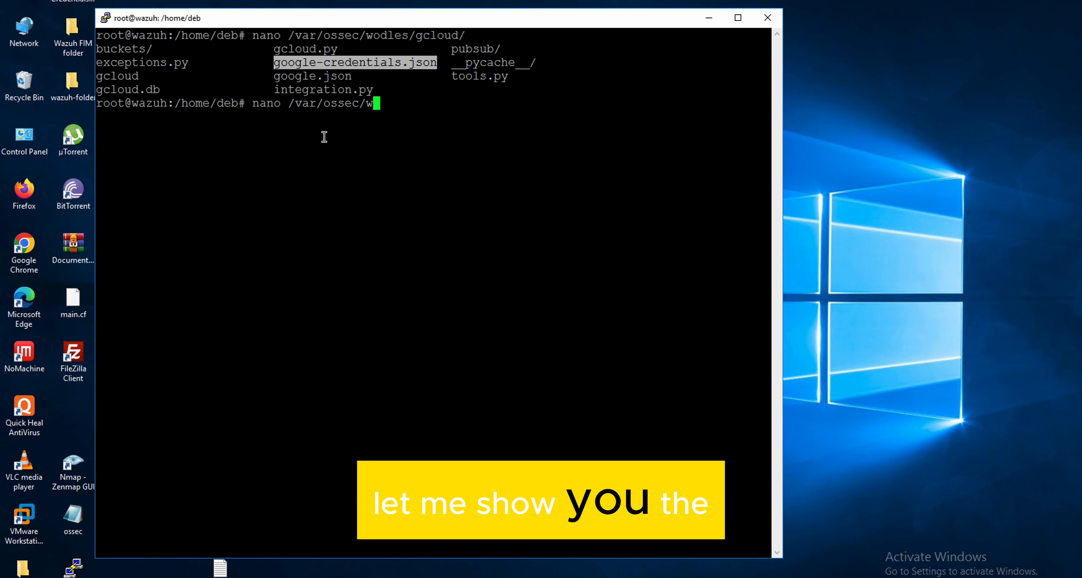
key(BackSpace)
key(BackSpace)
key(BackSpace)
key(BackSpace)
key(BackSpace)
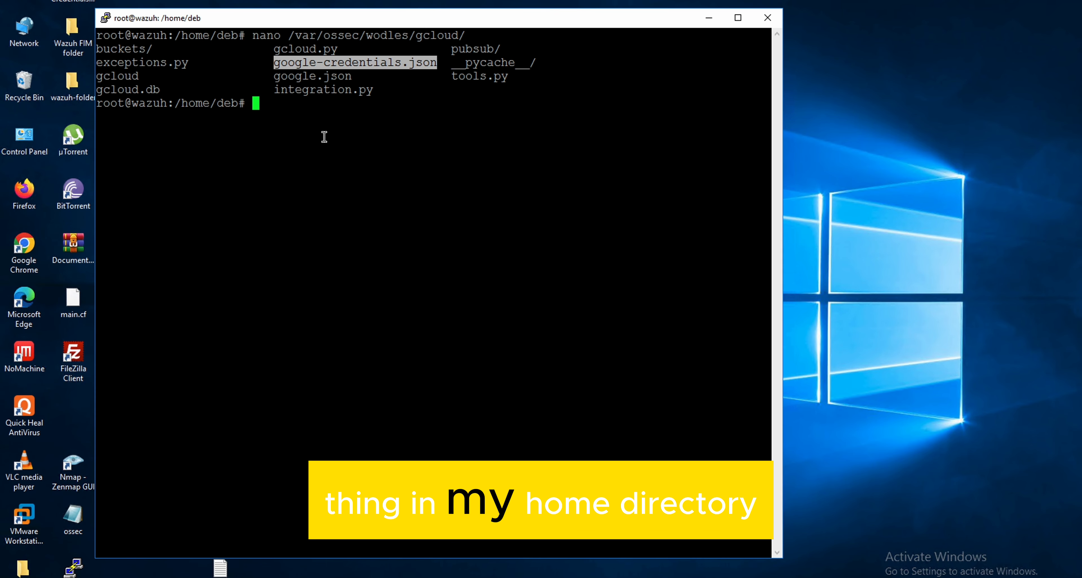
- List the hidden directories in /home/deb/ through path completion, and clear the path from the prompt
text(/home/)
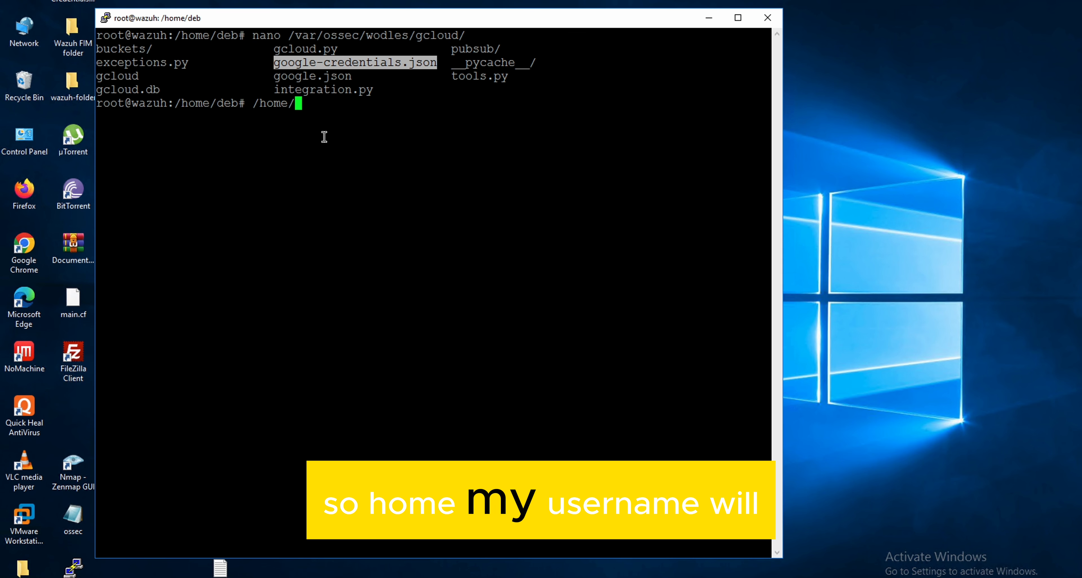
text(deb/.)
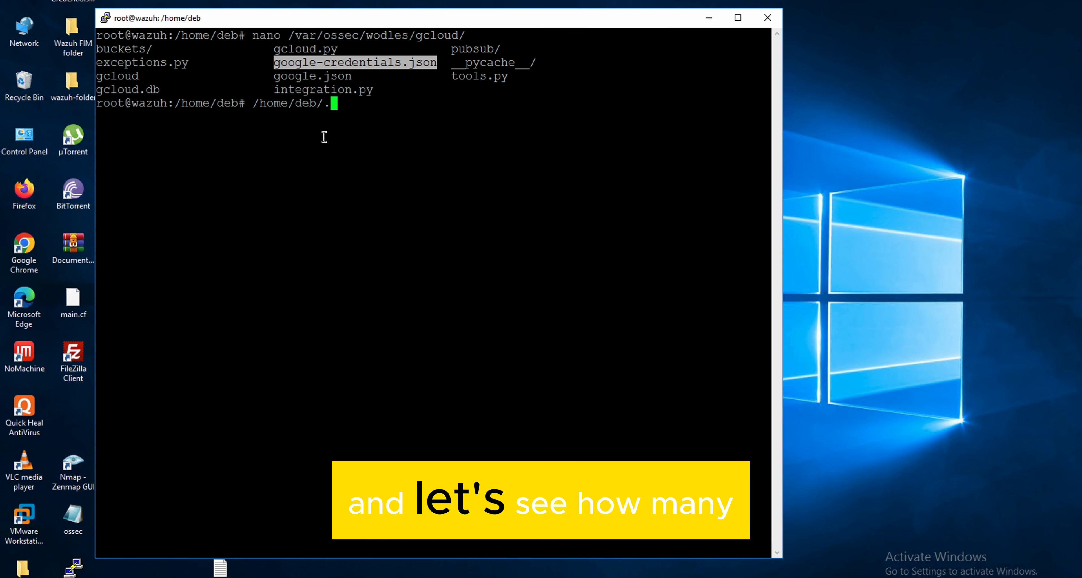
key(Tab)
key(Tab)
key(Tab)
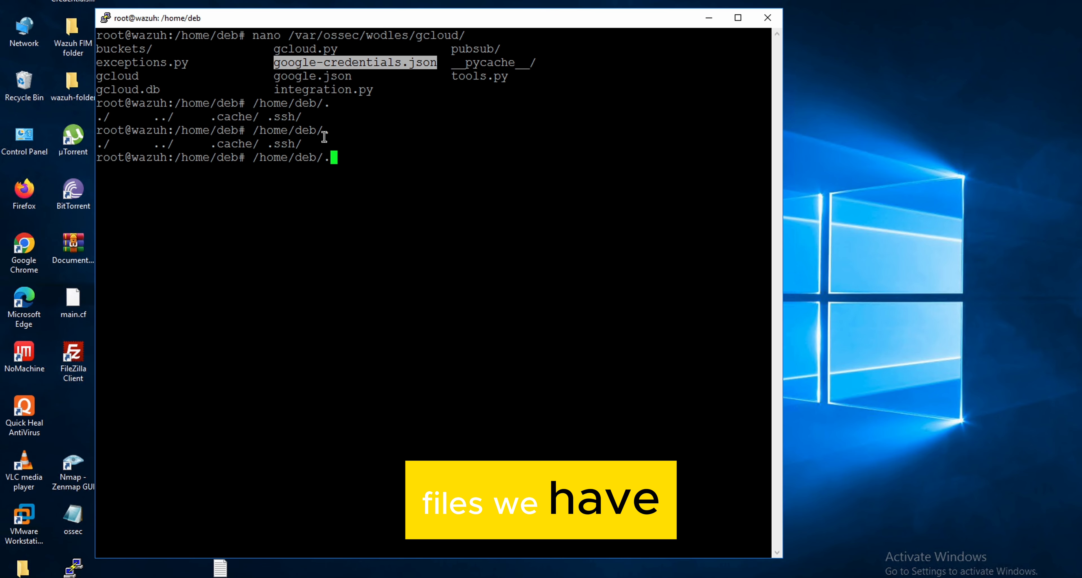
key(BackSpace)
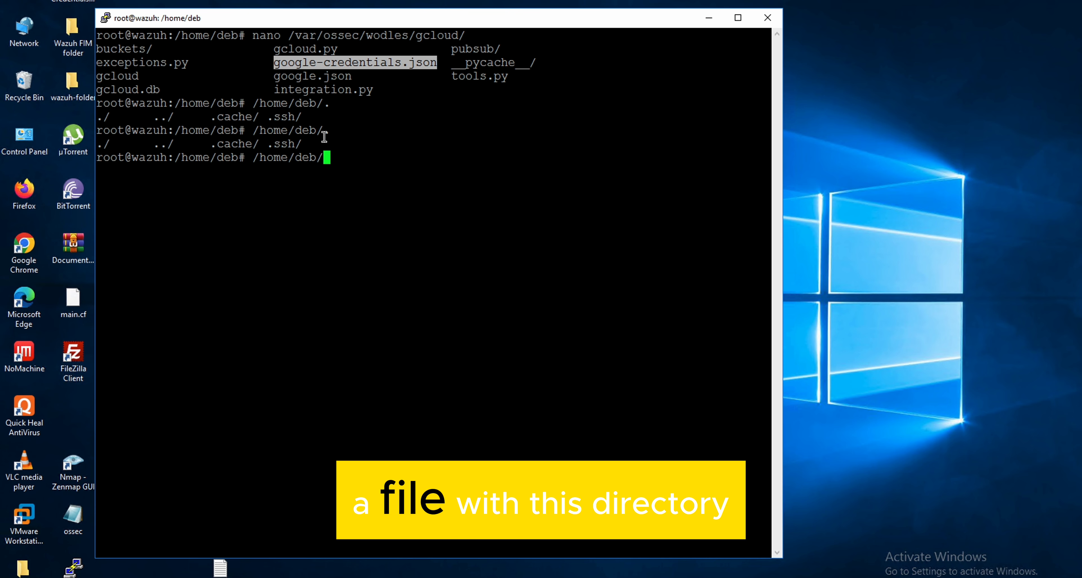
key(BackSpace)
key(BackSpace)
key(BackSpace)
key(BackSpace)
key(BackSpace)
key(BackSpace)
key(BackSpace)
key(BackSpace)
key(BackSpace)
key(BackSpace)
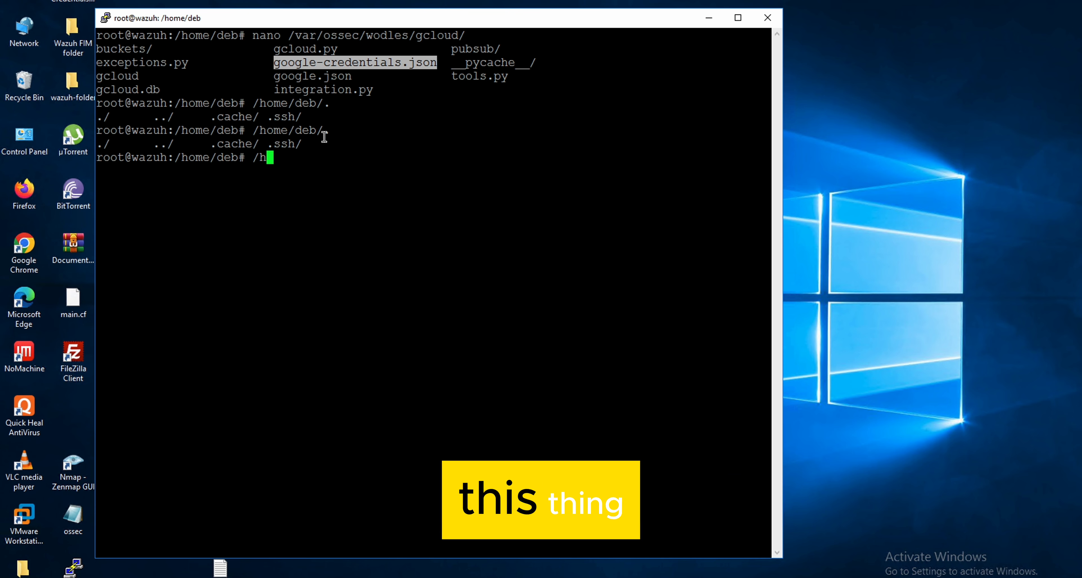
- Begin a cp command with the source path /home/deb/ and list the files in that directory through path completion
text(cp )
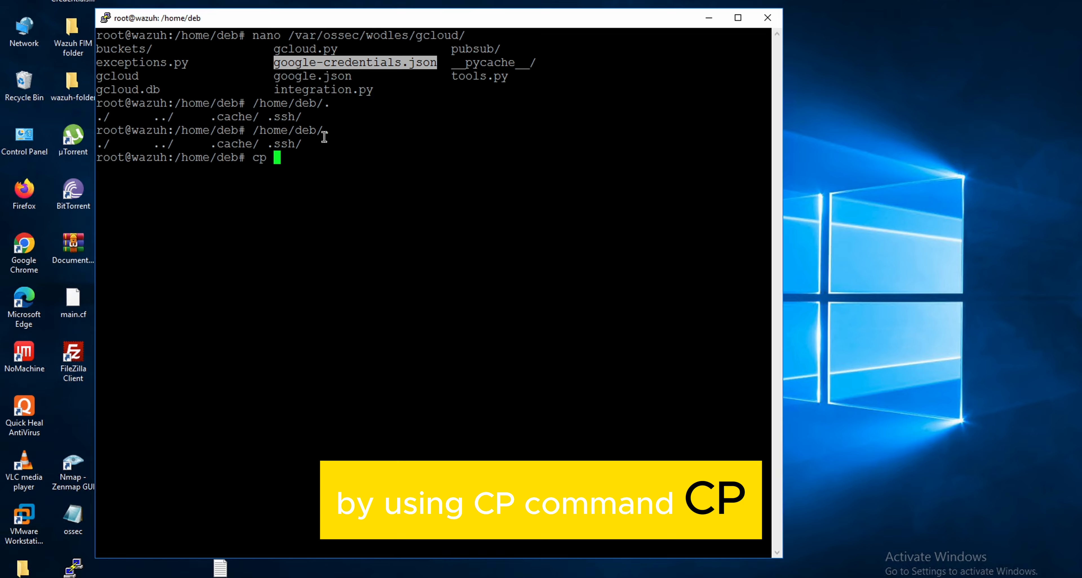
text(/hob)
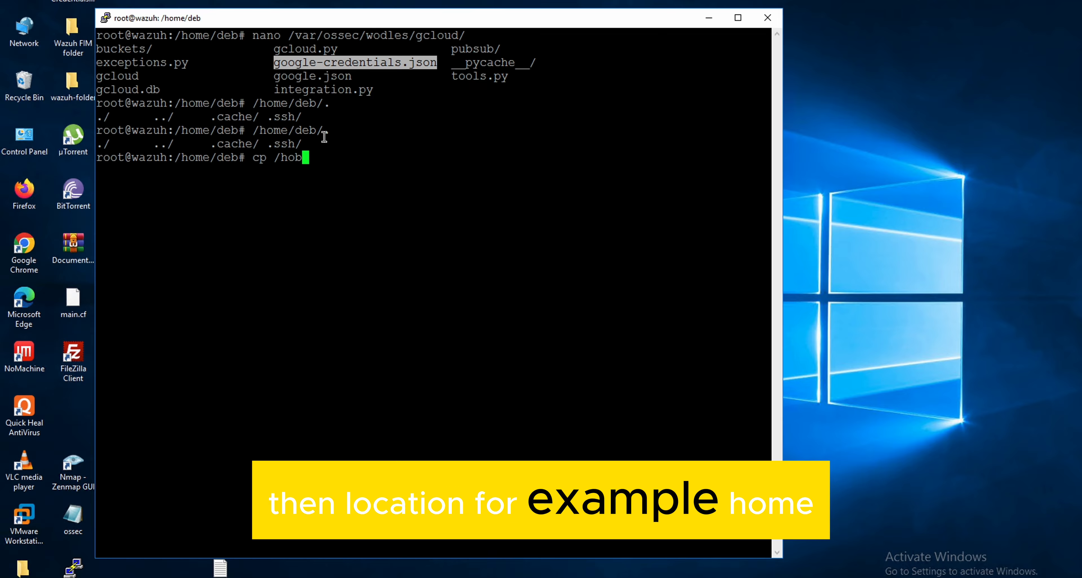
key(BackSpace)
text(m)
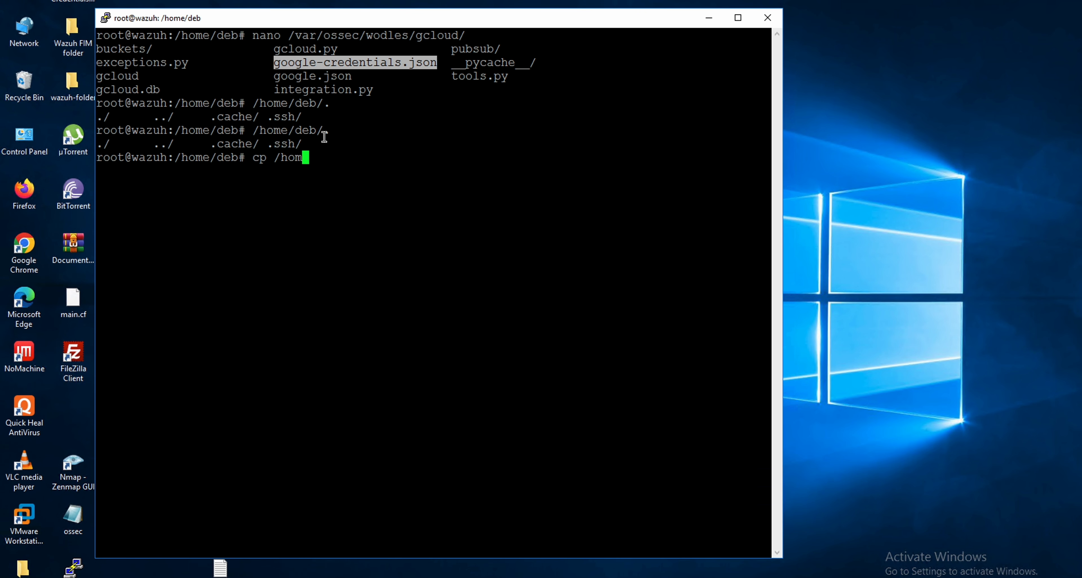
text(we/deb)
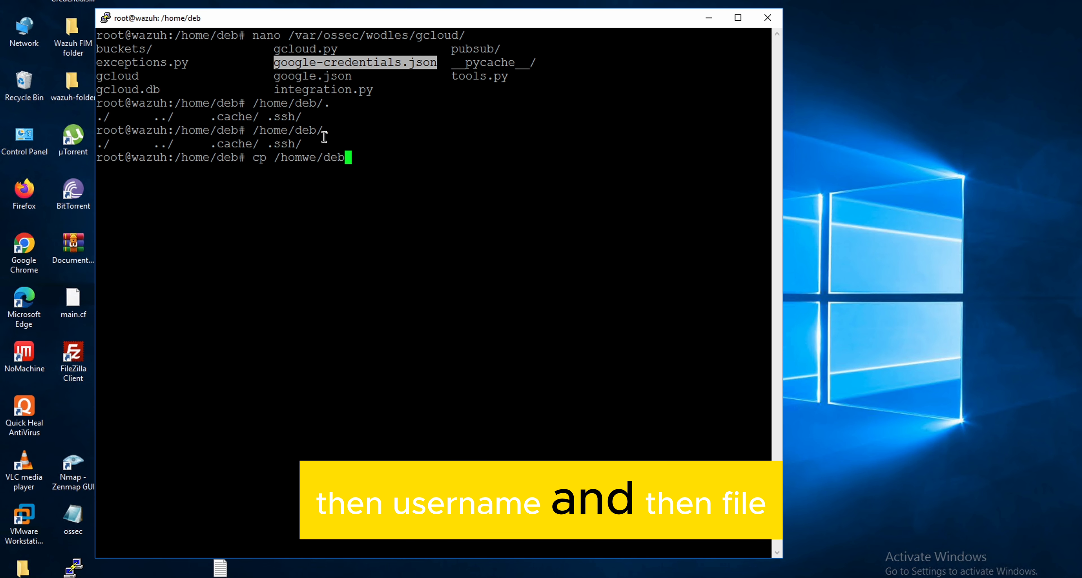
text(/)
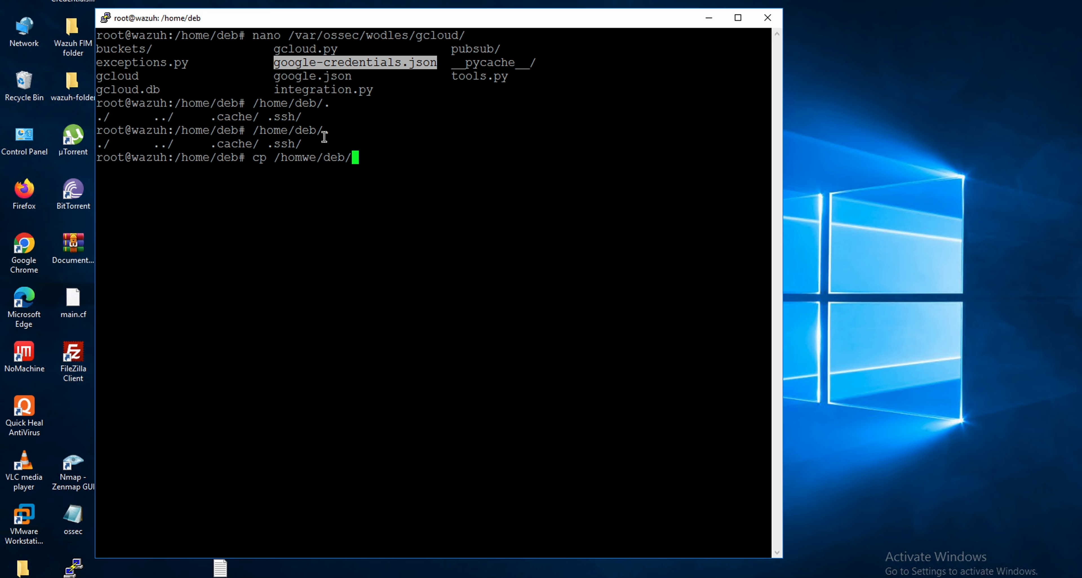
key(BackSpace)
key(BackSpace)
key(BackSpace)
key(BackSpace)
key(BackSpace)
key(BackSpace)
key(BackSpace)
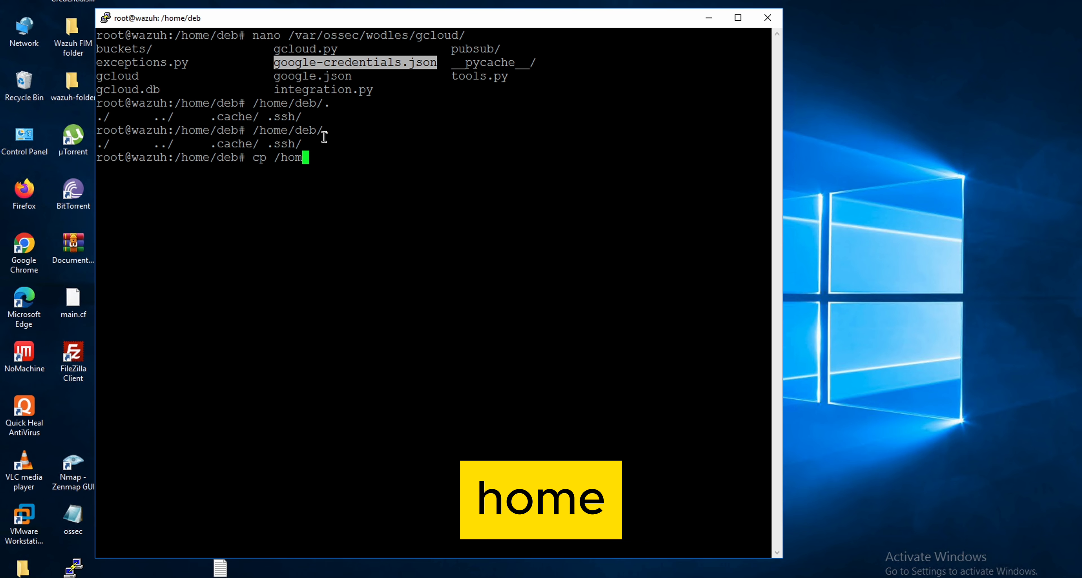
text(e/deb/)
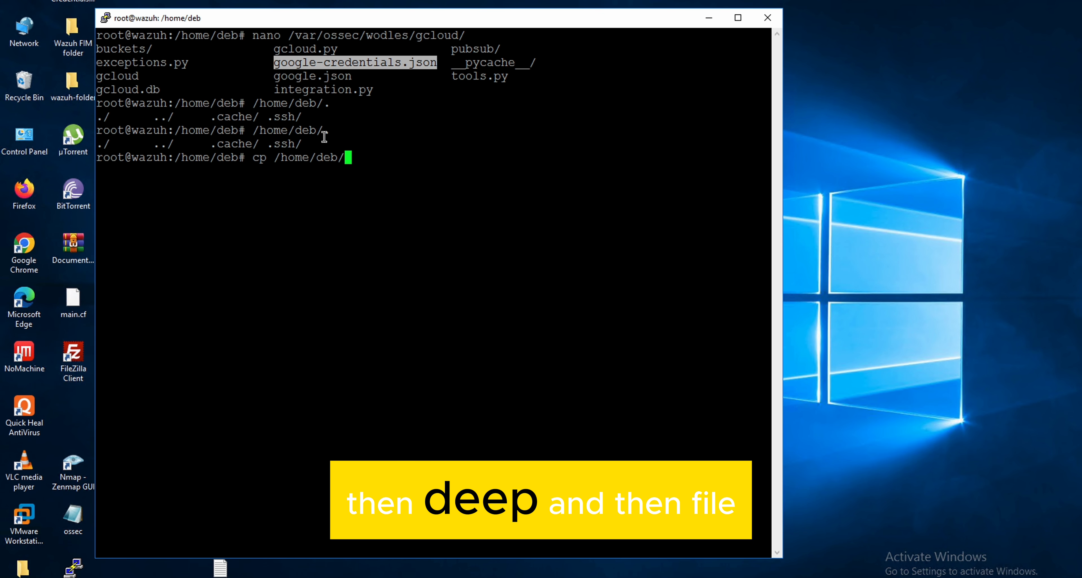
key(Tab)
key(Tab)
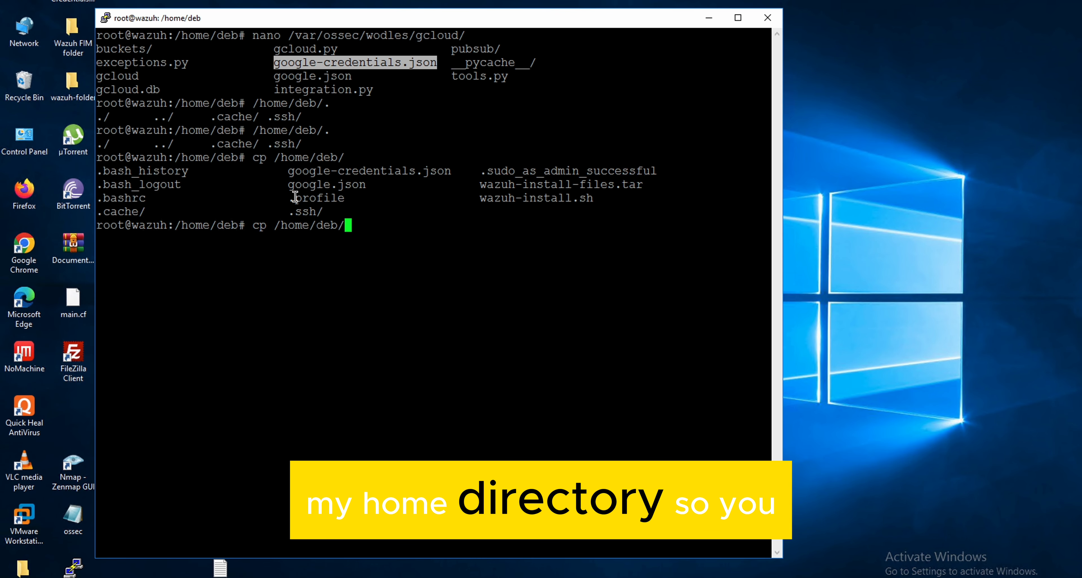
- Compose a cp command from /home/deb/google-credentials.json to /var/ossec/wodles/gcloud as a demonstration, and clear it without running it
text(go)
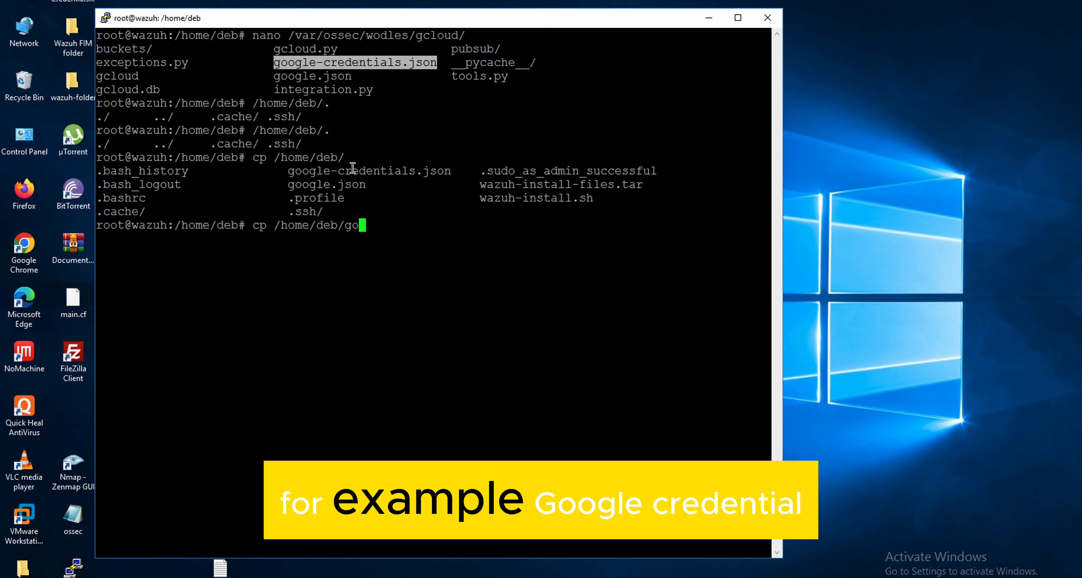
key(Tab)
text(-c)
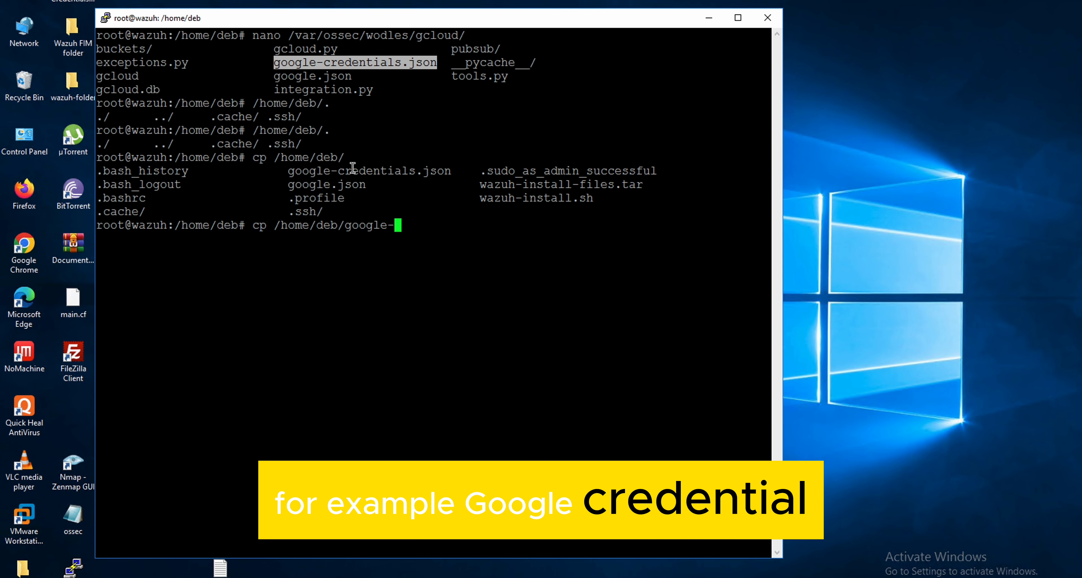
key(Tab)
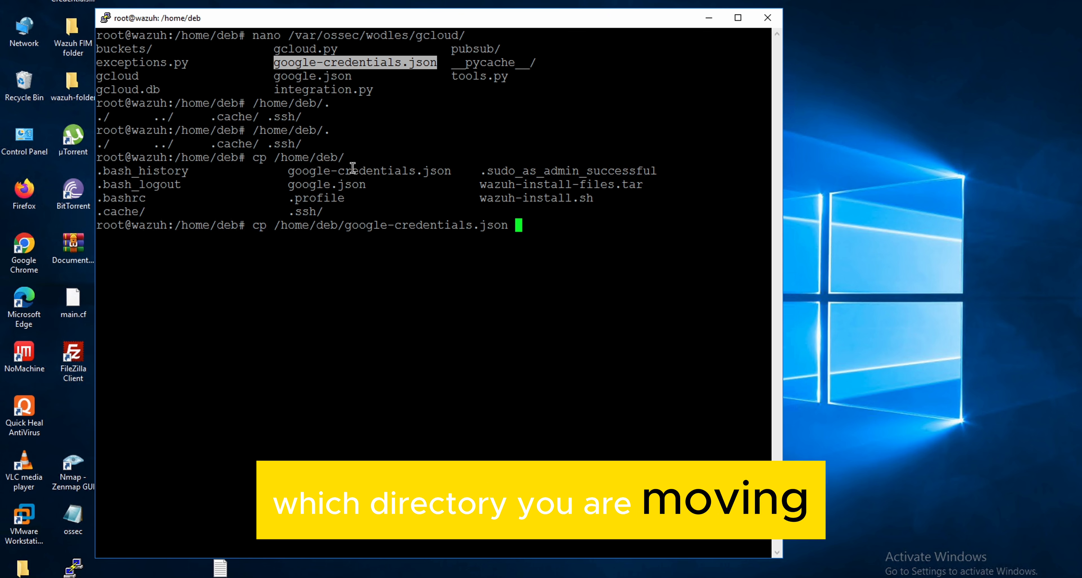
text(/v)
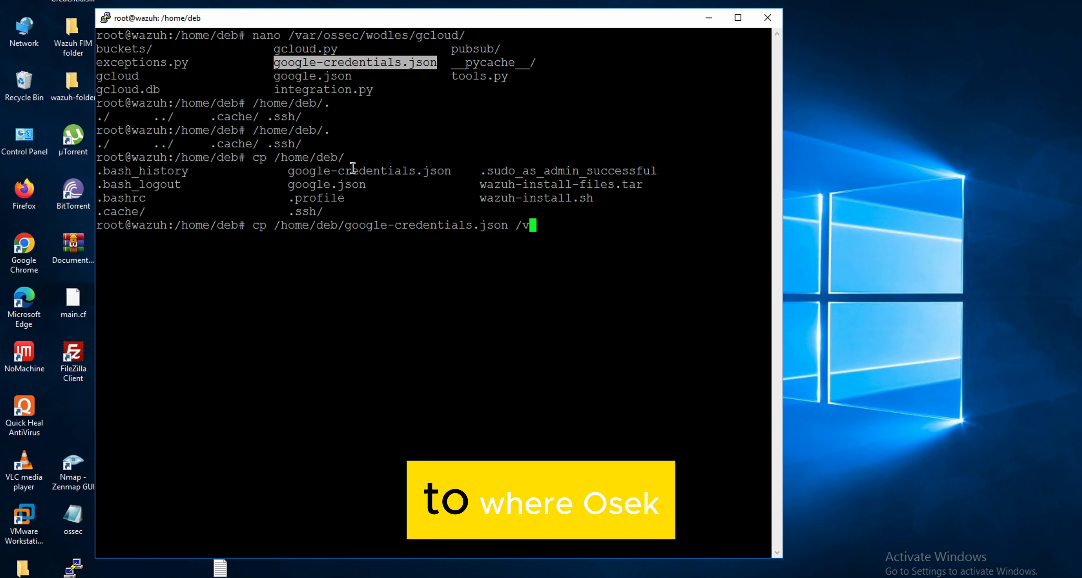
text(ar/o)
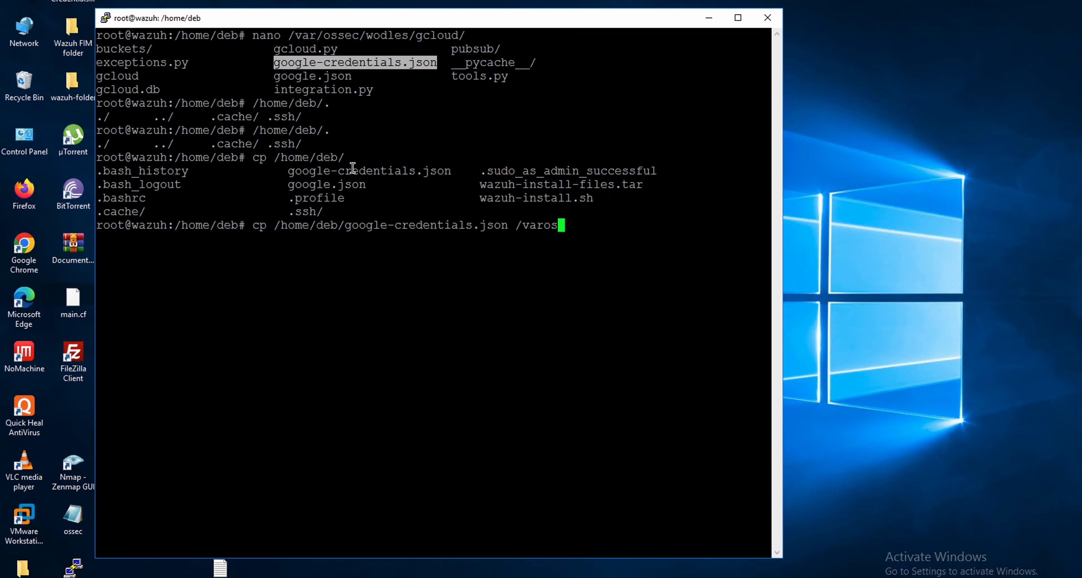
key(BackSpace)
text(os)
key(Tab)
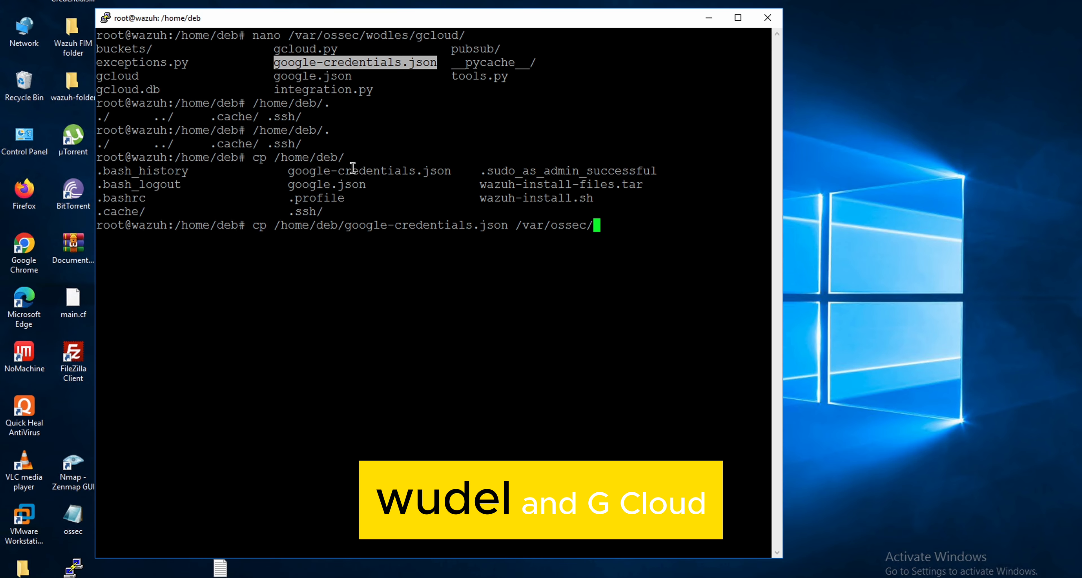
text(wo)
key(Tab)
text(g)
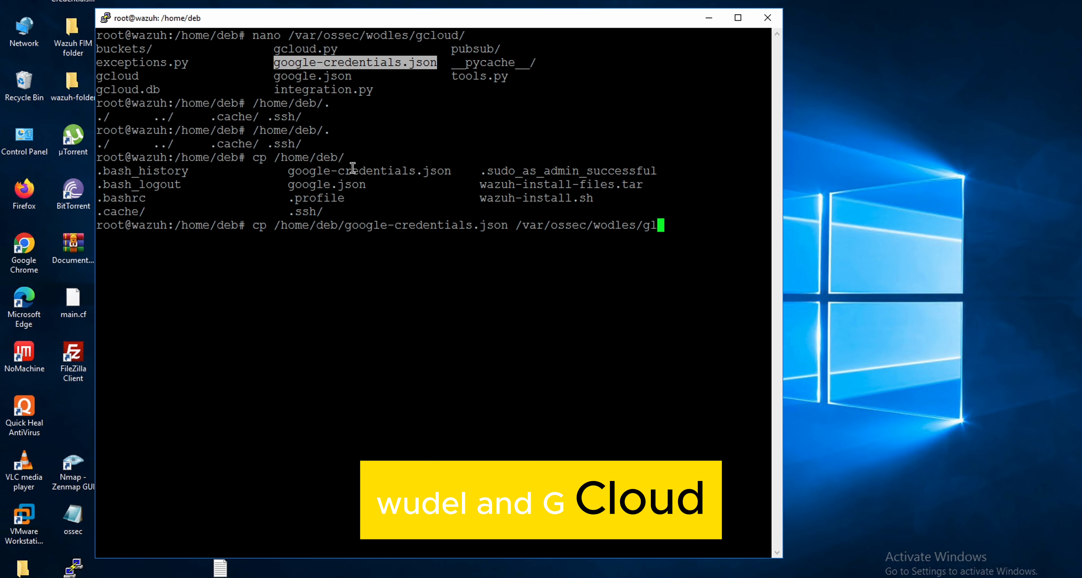
key(Tab)
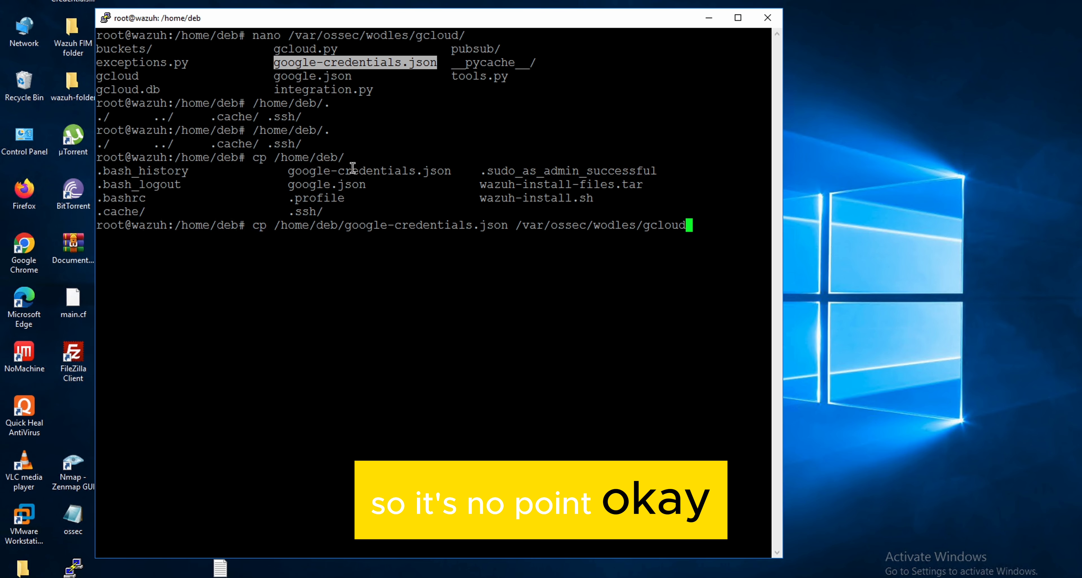
key(BackSpace)
key(BackSpace)
key(BackSpace)
key(BackSpace)
key(BackSpace)
key(BackSpace)
key(BackSpace)
key(BackSpace)
key(BackSpace)
key(BackSpace)
key(BackSpace)
key(BackSpace)
key(BackSpace)
key(BackSpace)
key(BackSpace)
key(BackSpace)
key(BackSpace)
key(BackSpace)
key(BackSpace)
key(BackSpace)
key(BackSpace)
key(BackSpace)
key(BackSpace)
key(BackSpace)
key(BackSpace)
key(BackSpace)
key(BackSpace)
key(BackSpace)
key(BackSpace)
key(BackSpace)
key(BackSpace)
key(BackSpace)
key(BackSpace)
key(BackSpace)
key(BackSpace)
key(BackSpace)
key(BackSpace)
key(BackSpace)
key(BackSpace)
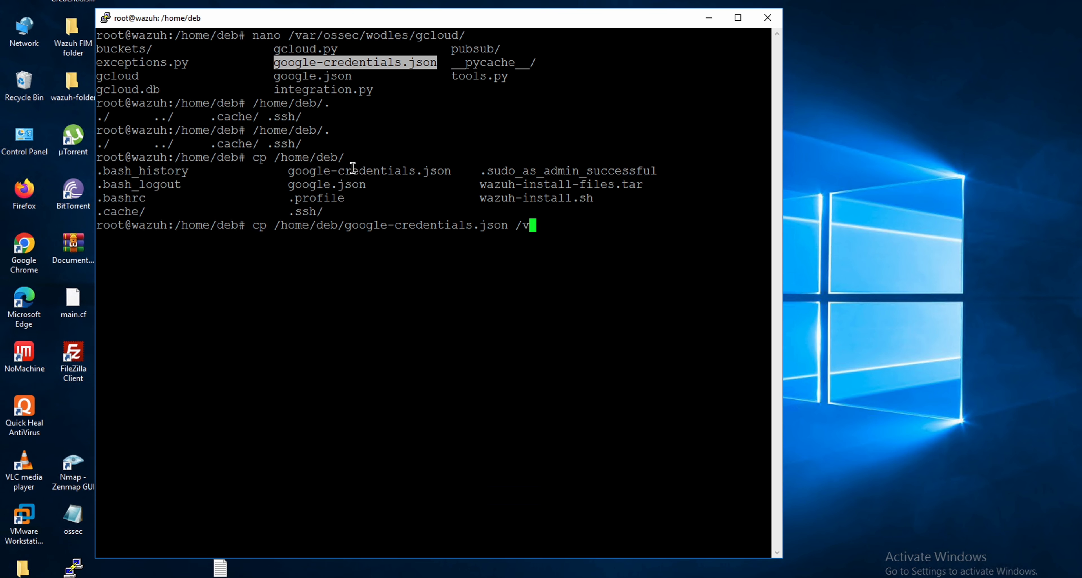
key(BackSpace)
key(BackSpace)
key(BackSpace)
key(BackSpace)
key(BackSpace)
key(BackSpace)
key(BackSpace)
key(BackSpace)
key(BackSpace)
key(BackSpace)
key(BackSpace)
key(BackSpace)
key(BackSpace)
key(BackSpace)
key(BackSpace)
key(BackSpace)
key(BackSpace)
key(BackSpace)
key(BackSpace)
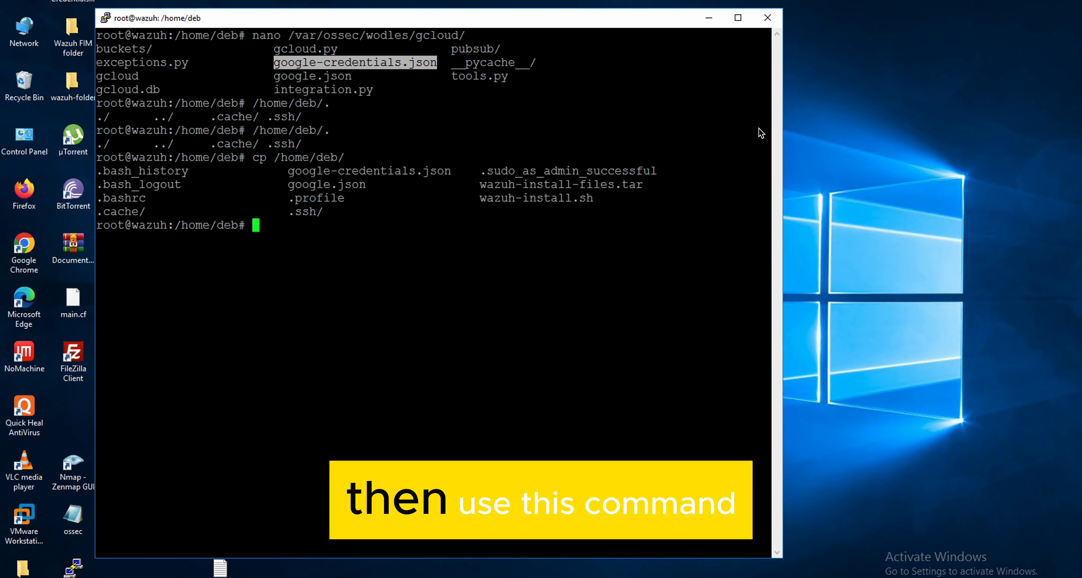
- Run chown to set root:wazuh ownership on /var/ossec/wodles/gcloud/google-credentials.json
text(own)
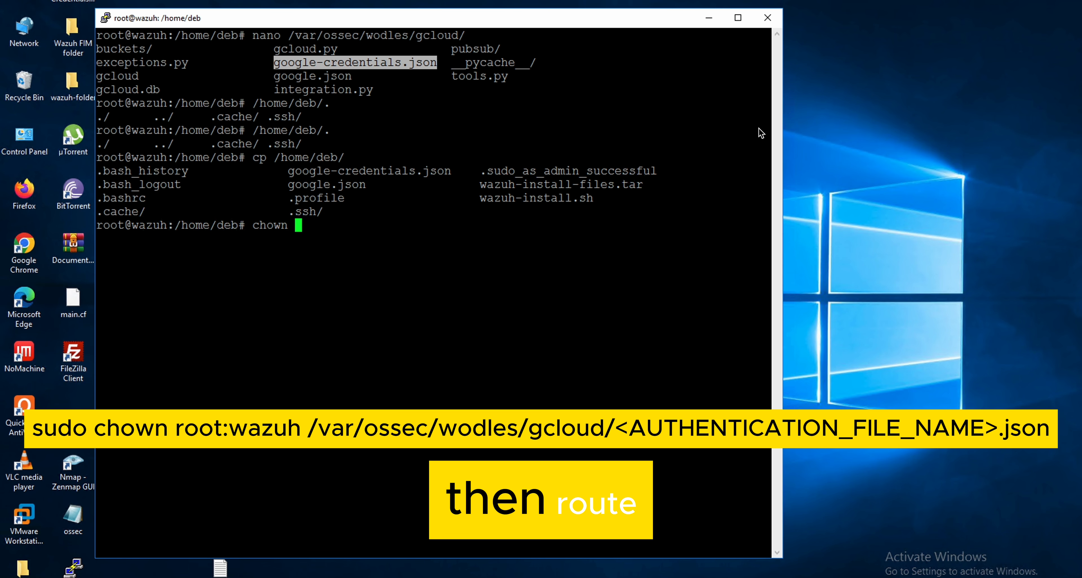
text( root:)
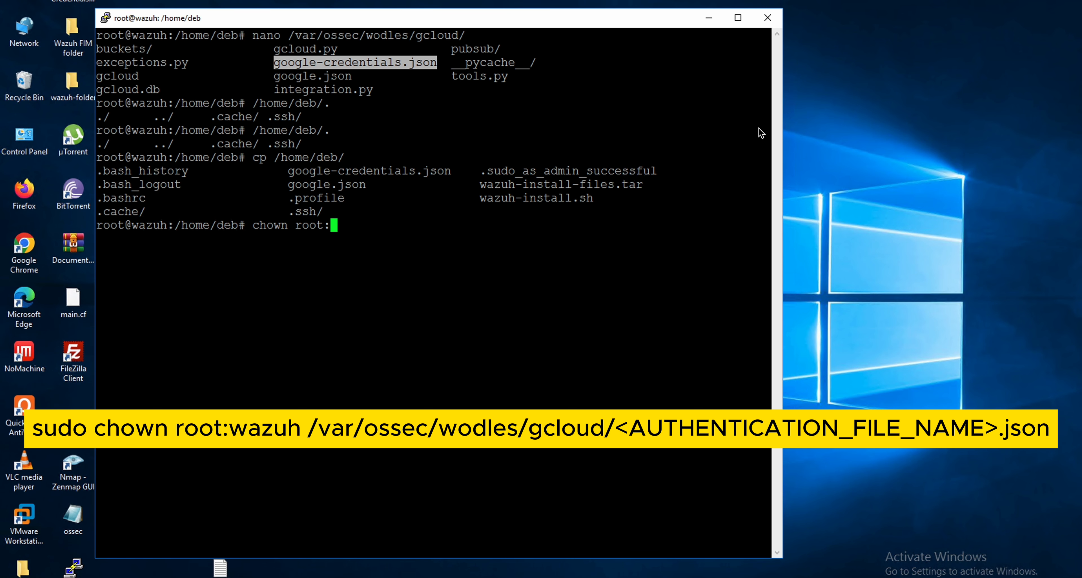
text(wazuh)
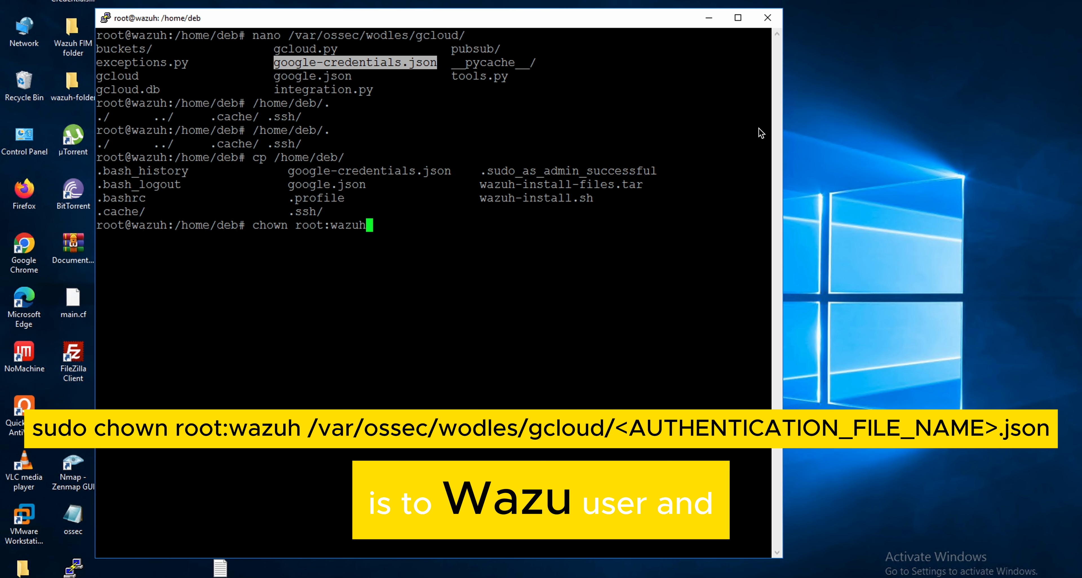
text( /v)
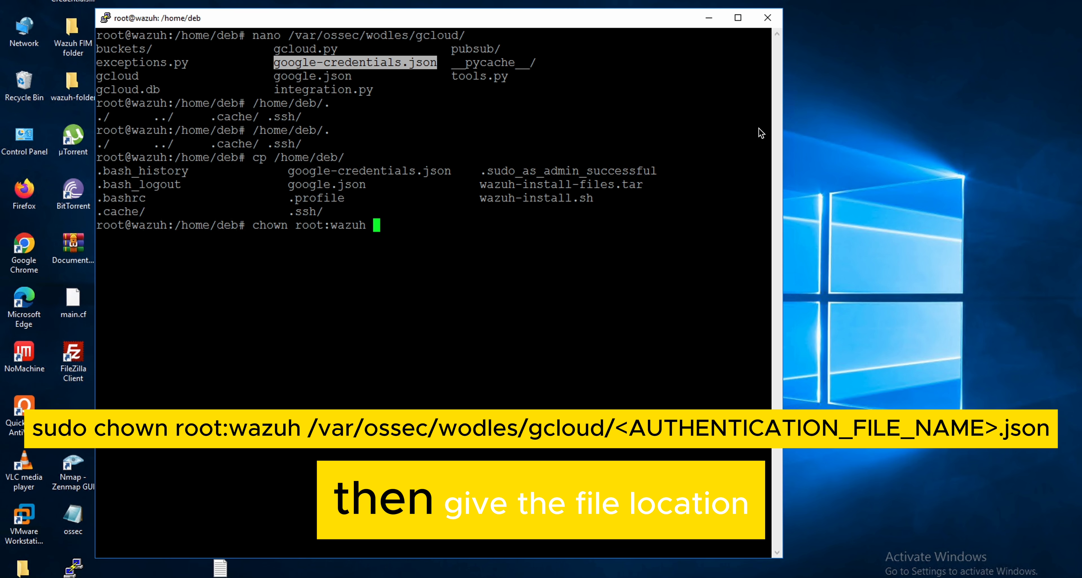
text(ar)
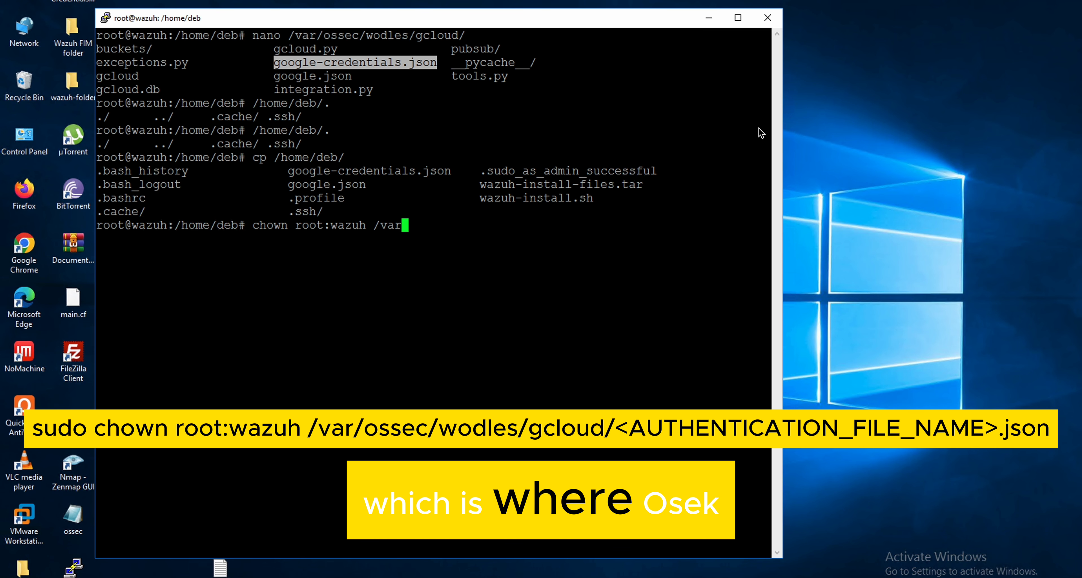
text(/o)
key(Tab)
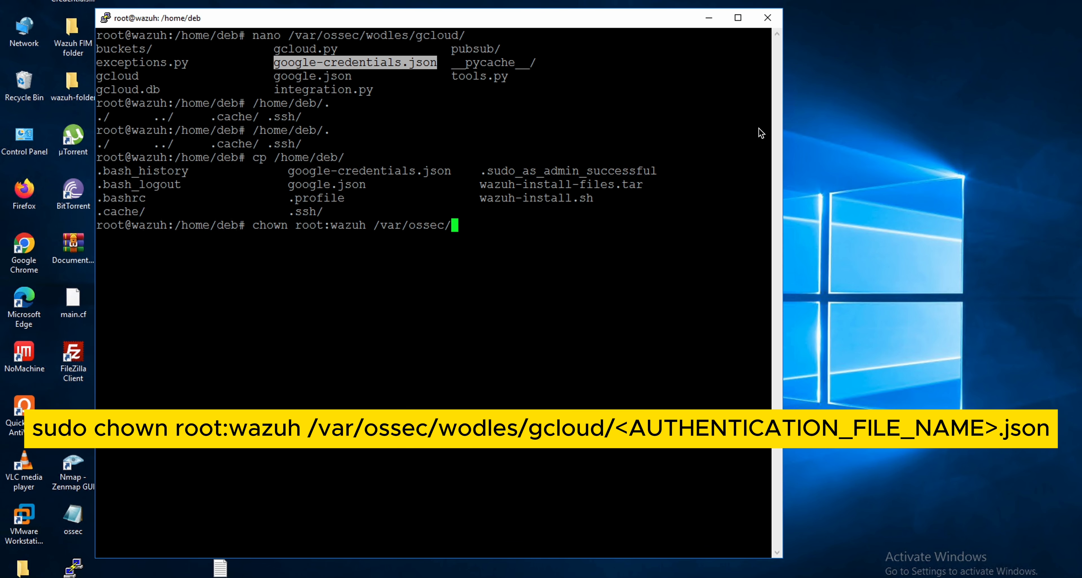
text(w)
key(Tab)
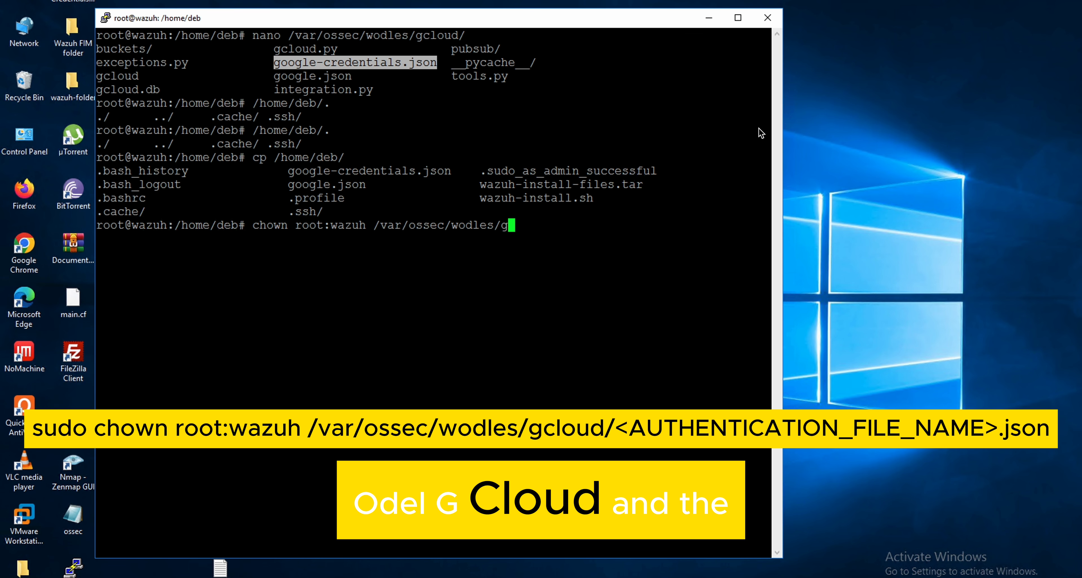
text(g)
key(Tab)
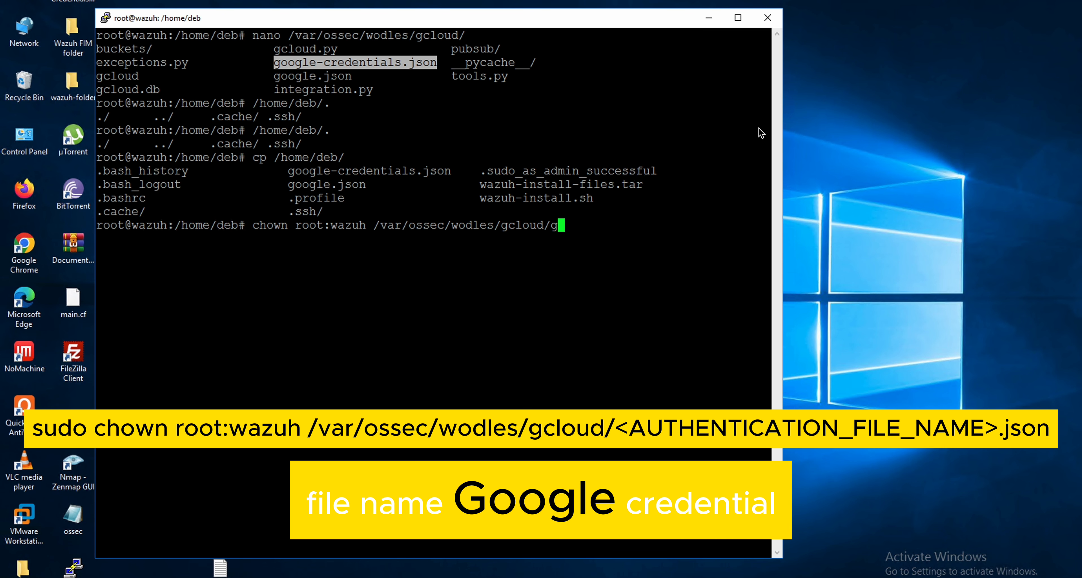
text(g)
key(Tab)
key(Tab)
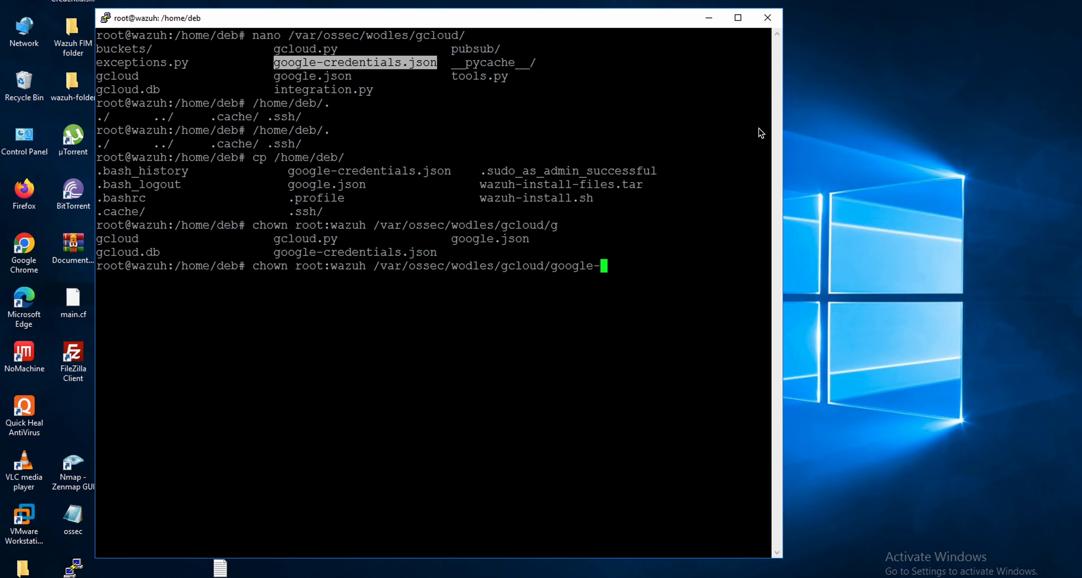
text(oogle-cr)
key(Tab)
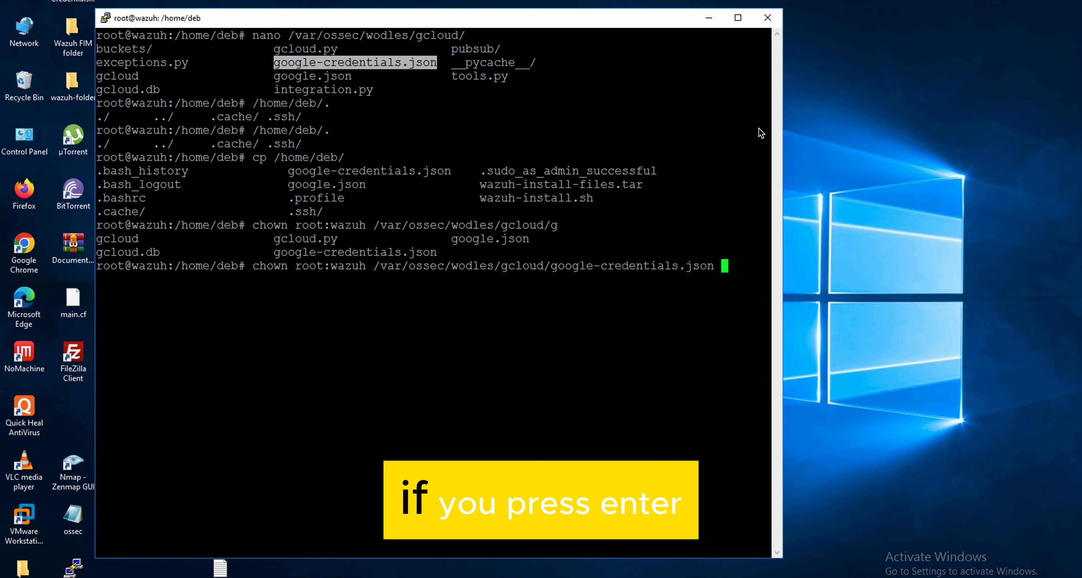
key(Return)
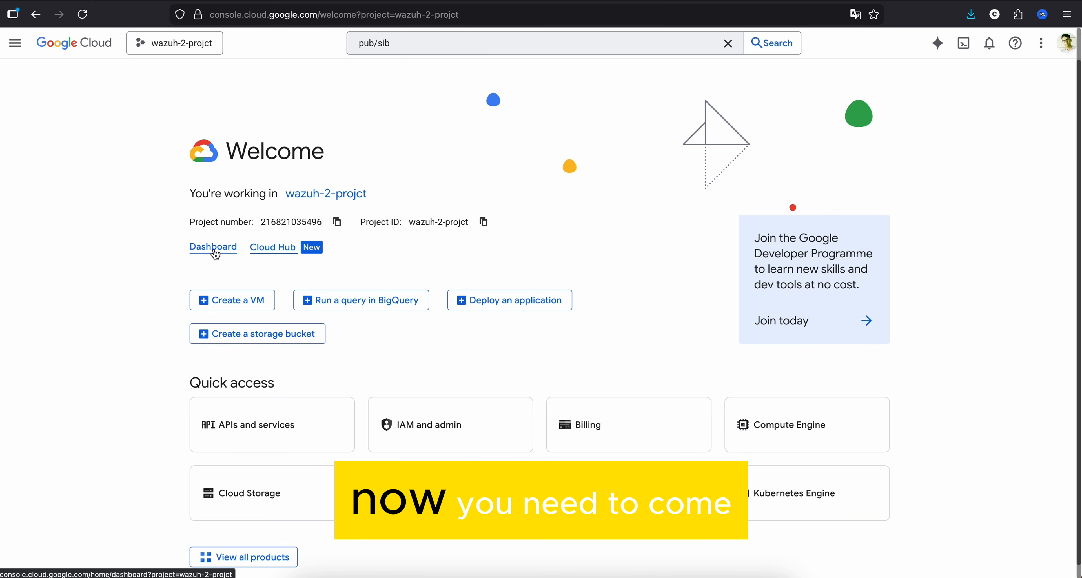
- Switch to the Google Cloud console, open the wazuh-2-projct dashboard, and search for pub/sub to open the Pub/Sub product page
click(215, 249)
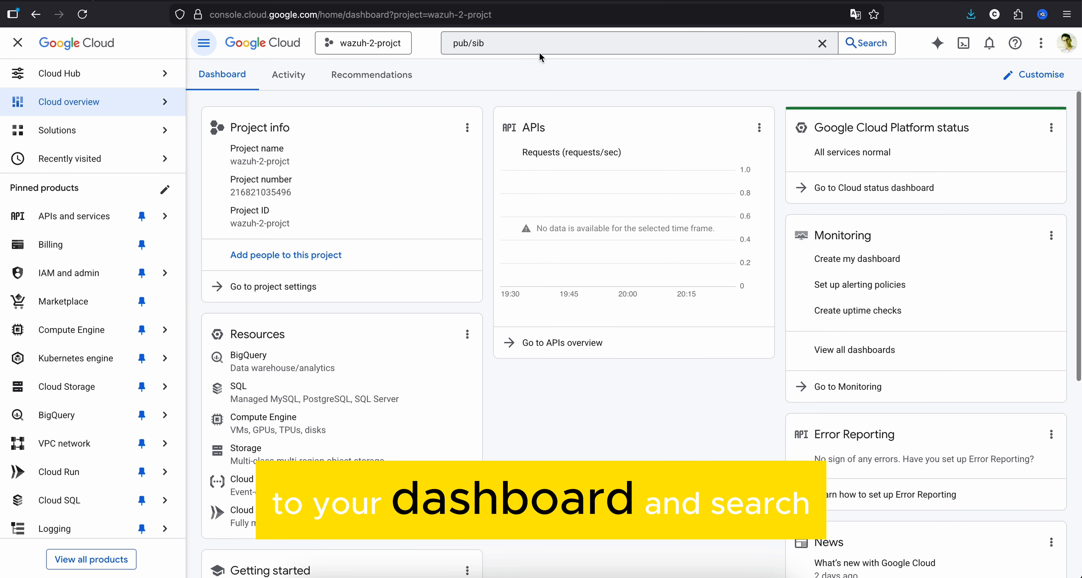
click(537, 43)
key(BackSpace)
key(BackSpace)
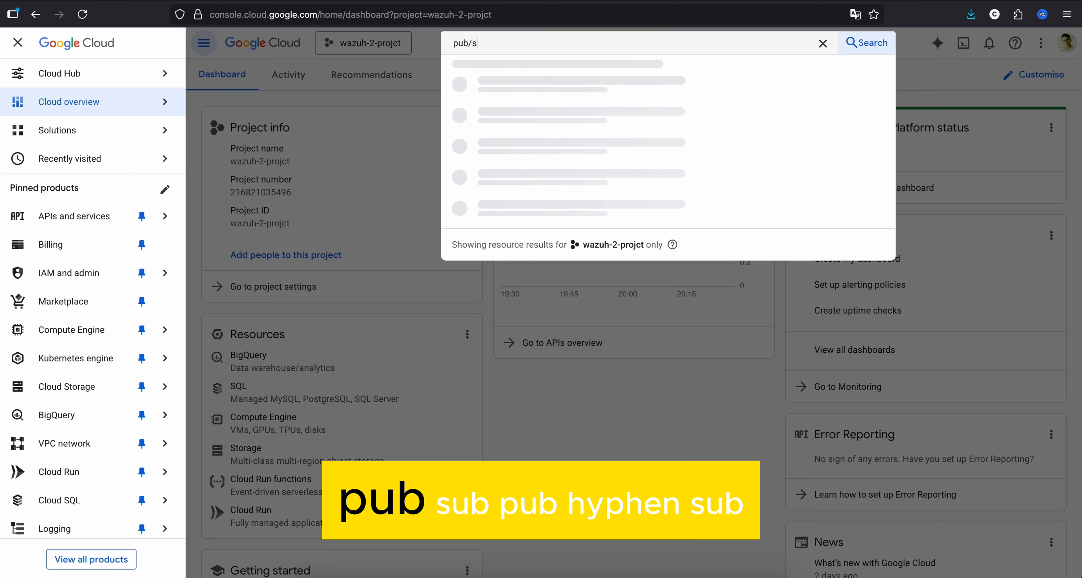
text(ub)
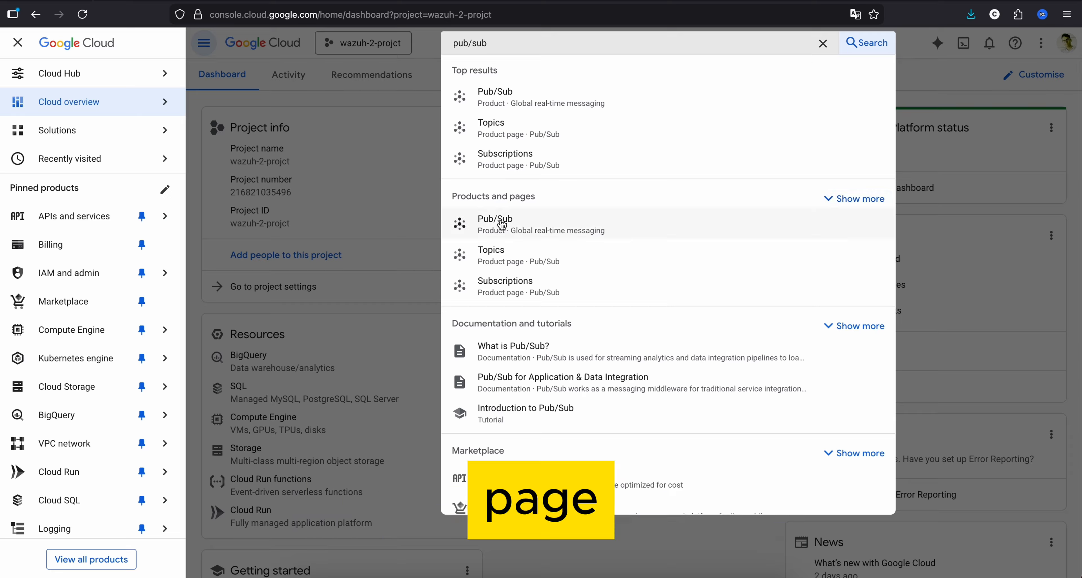
click(507, 230)
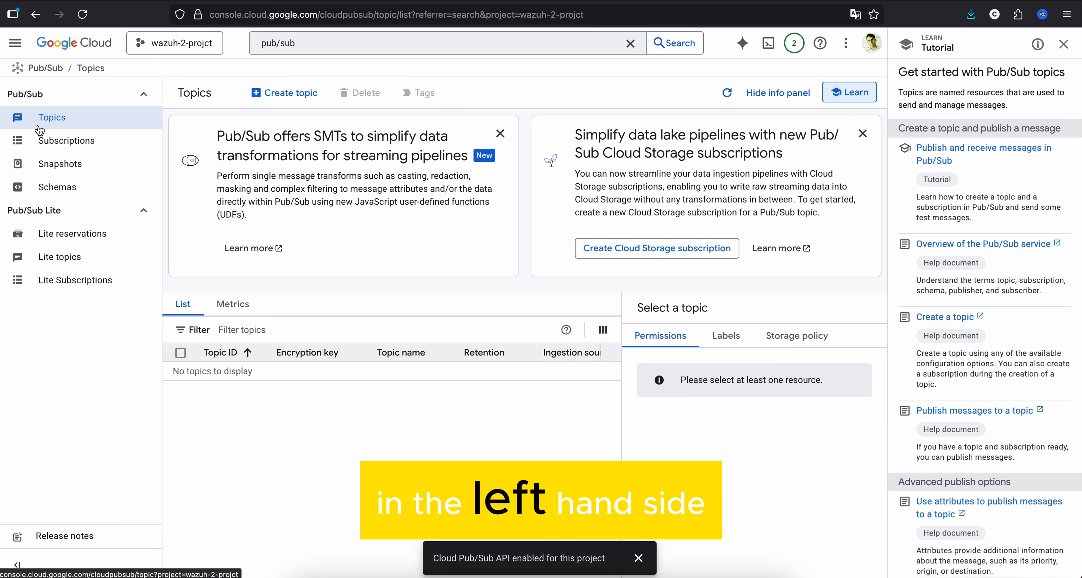
- Create a Pub/Sub topic with the ID topic-2, keeping the default subscription and the Google-managed encryption key
click(272, 105)
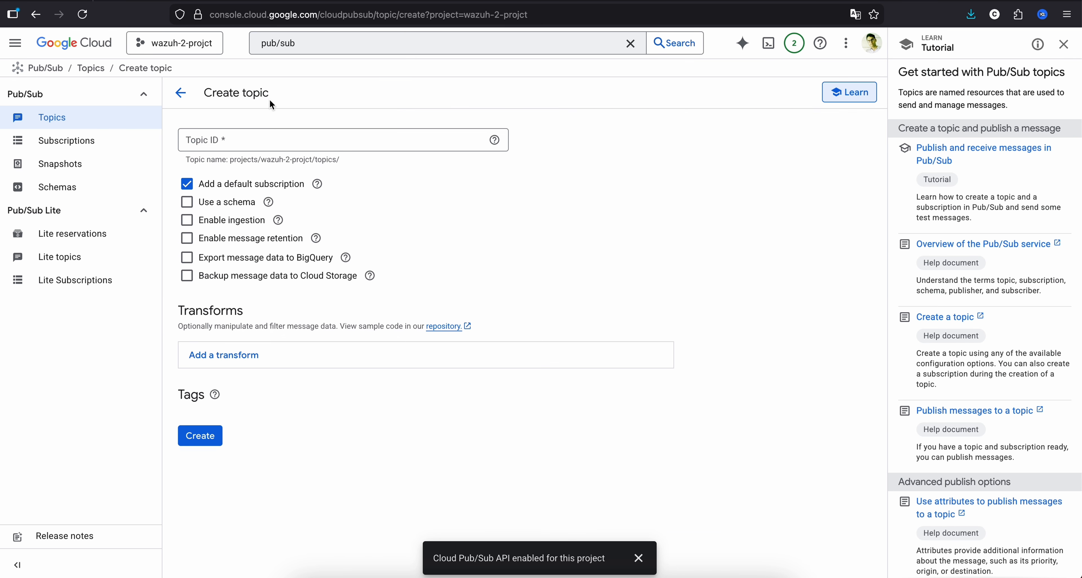
click(251, 143)
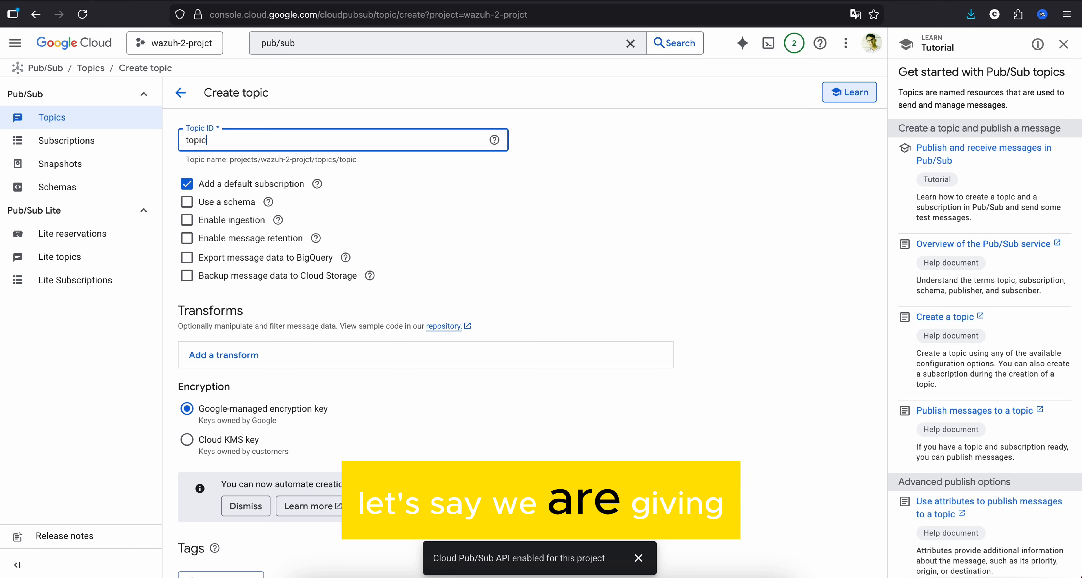
text(topic-)
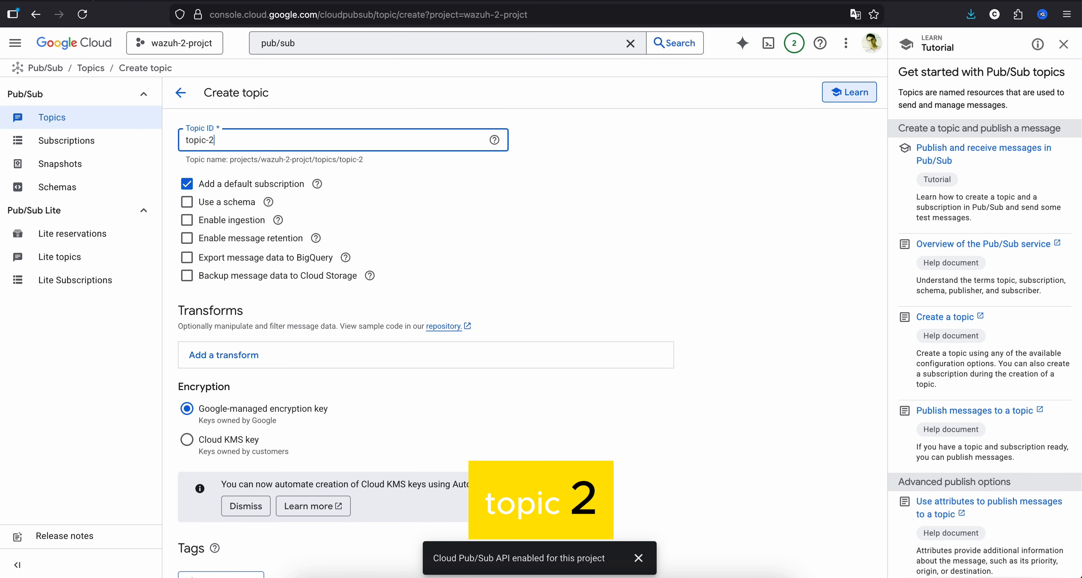
text(2)
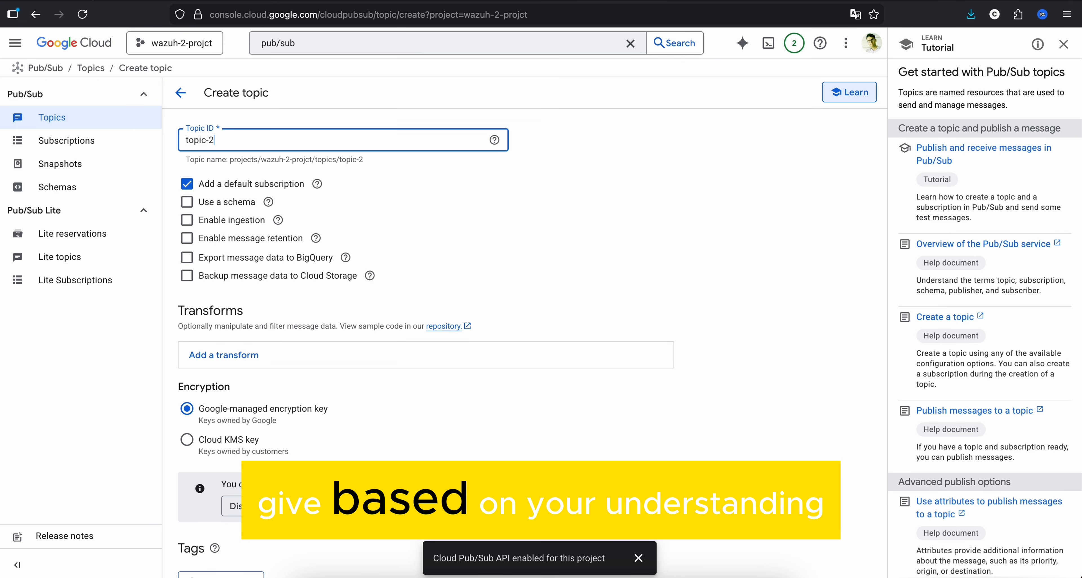
scroll(219, 323, down, 2)
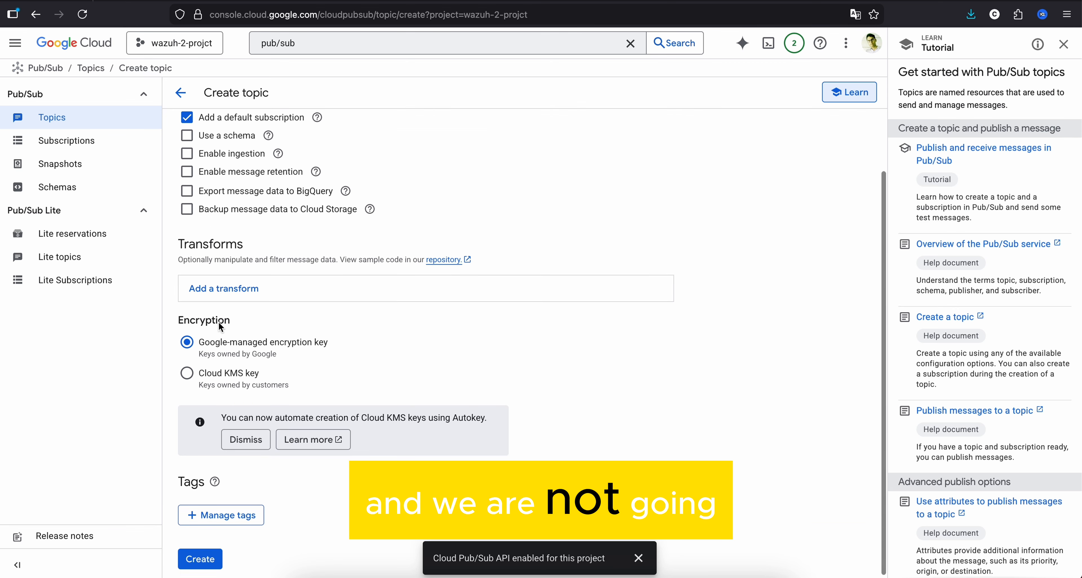
scroll(301, 224, up, 2)
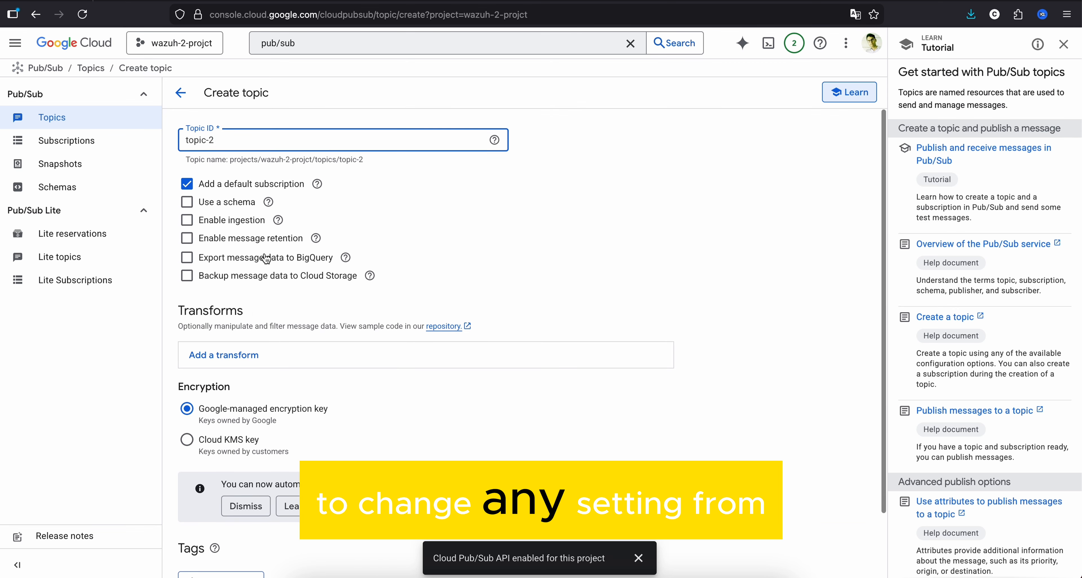
scroll(255, 319, down, 2)
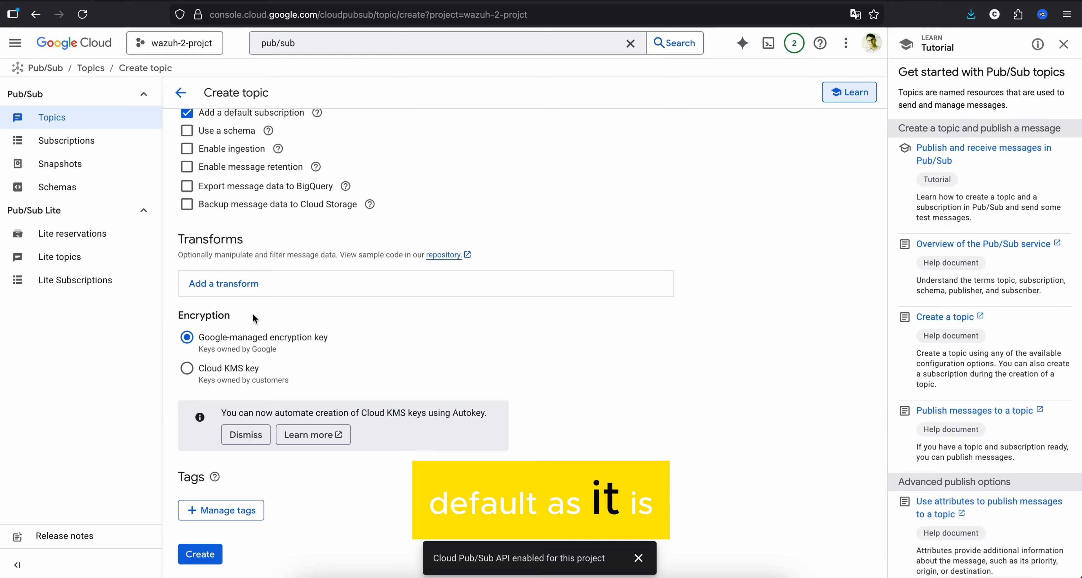
click(205, 555)
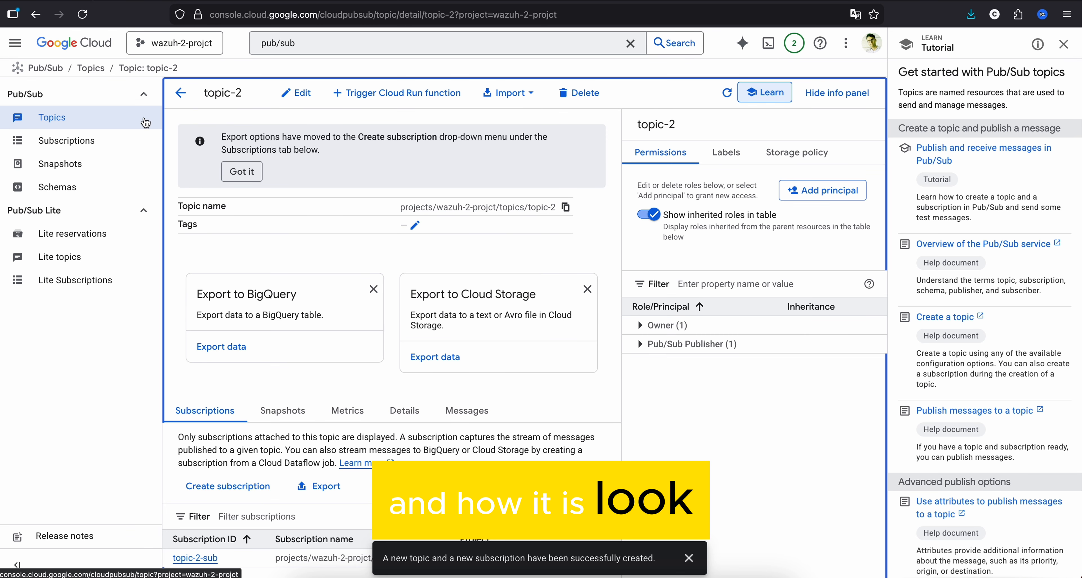
- Check the subscriptions list and the topics list, open the details of topic-2, and dismiss the notification
click(77, 151)
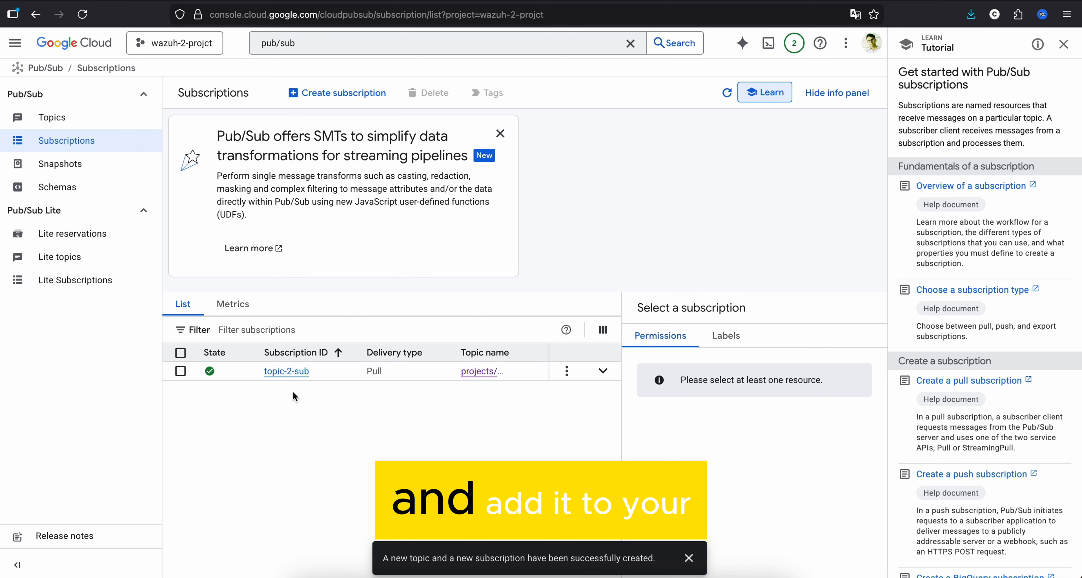
click(77, 119)
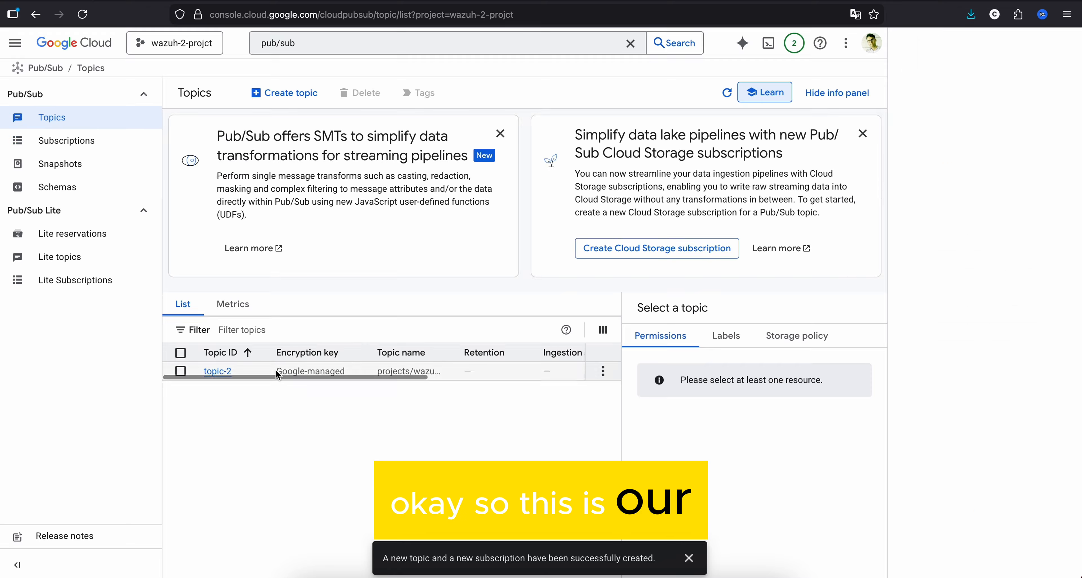
click(220, 371)
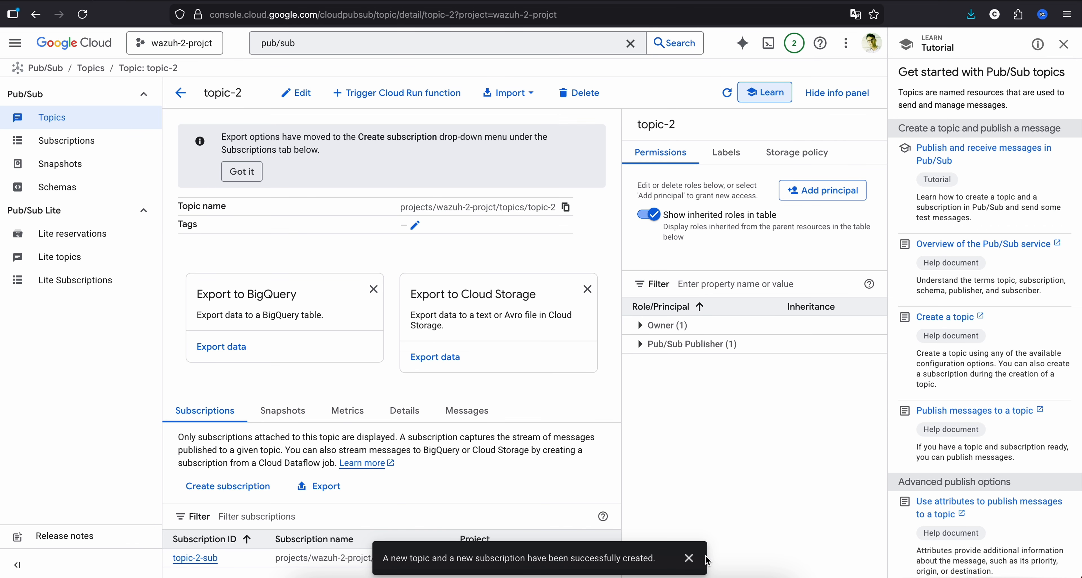
click(694, 563)
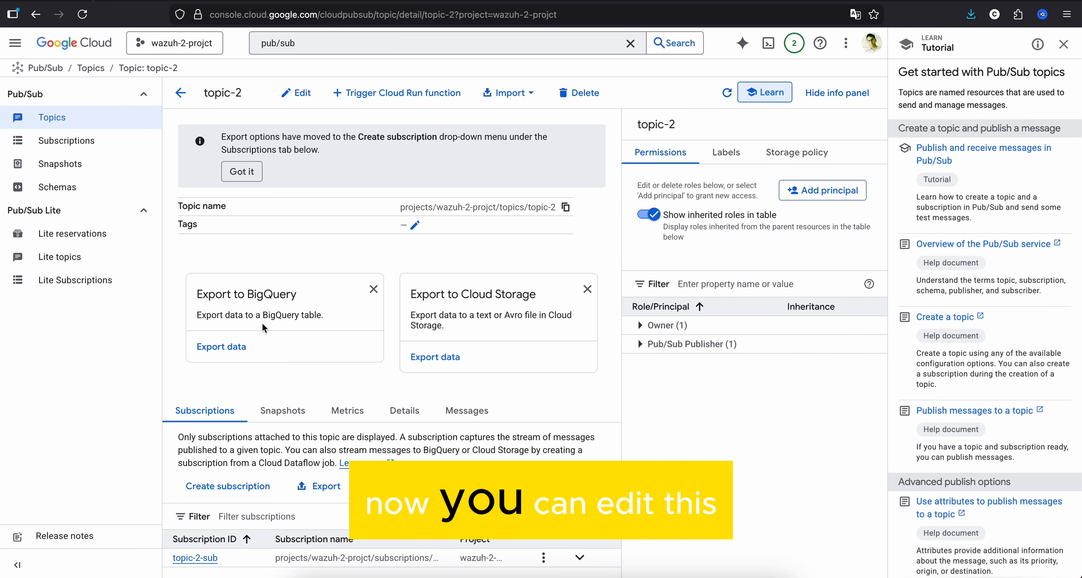
- View the edit settings of topic-2 and return to its details without changing anything
click(296, 99)
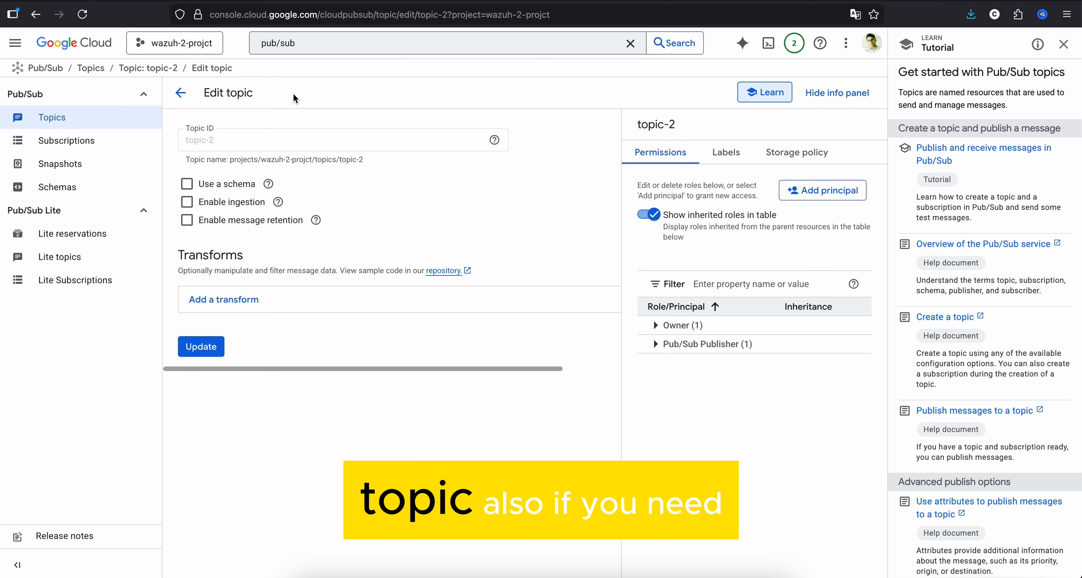
mouse_move(278, 203)
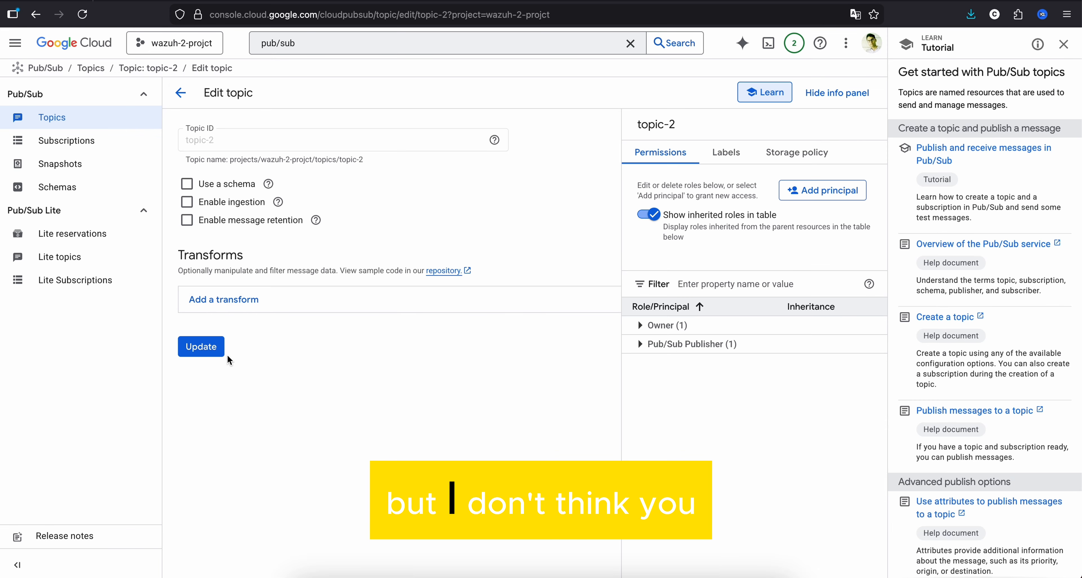
click(181, 92)
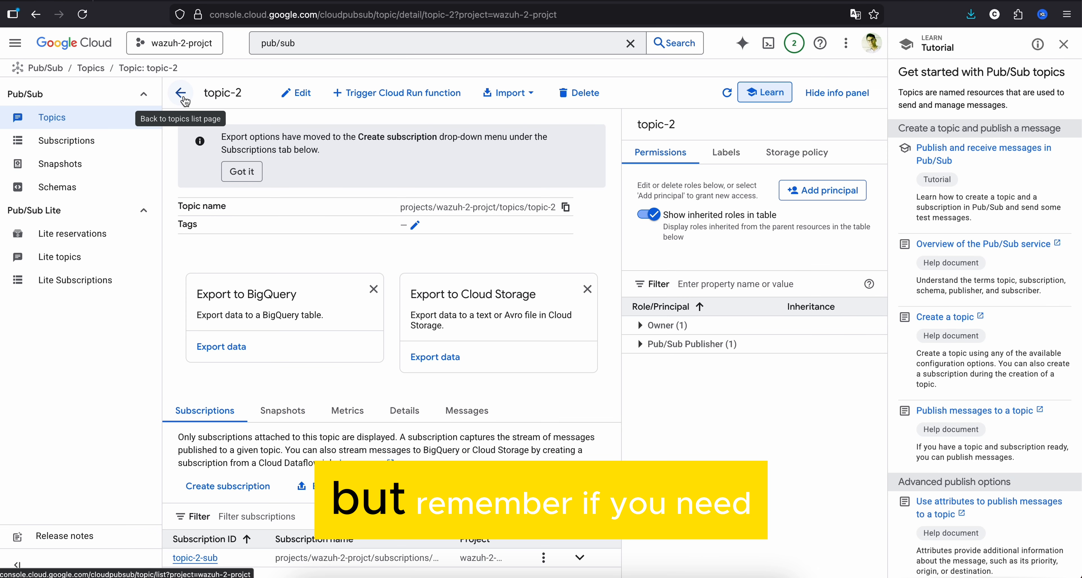
- Start a new Pub/Sub subscription with the ID sub-2 attached to topic-2 in the wazuh-2-projct project
click(65, 149)
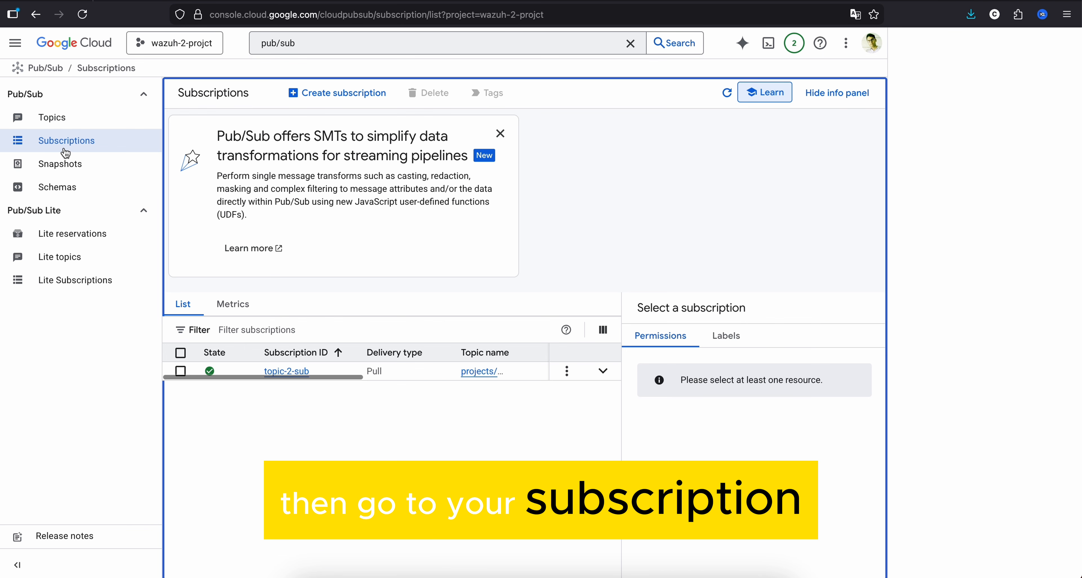
click(350, 103)
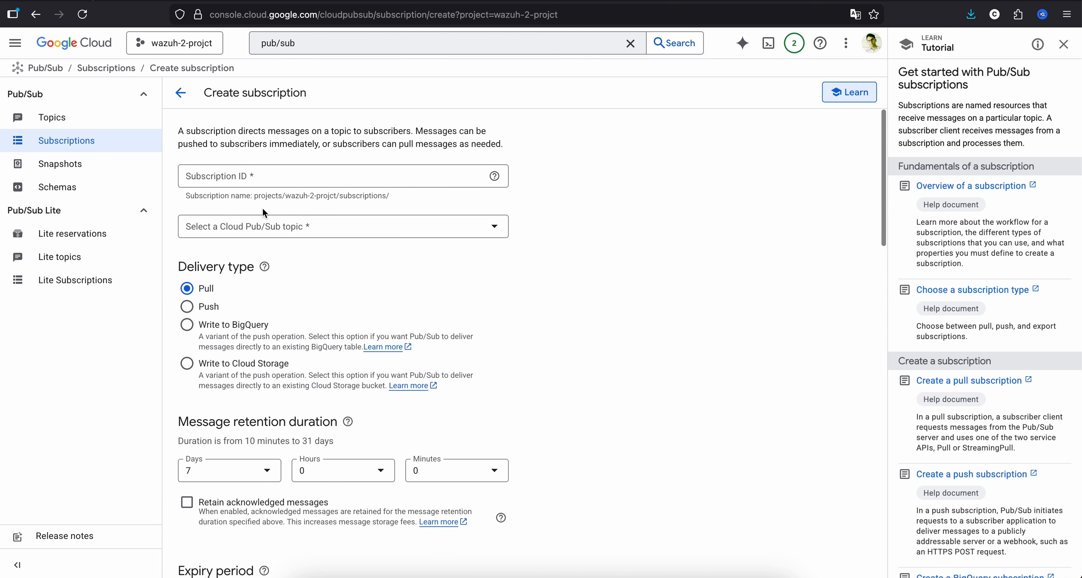
click(271, 178)
text(s)
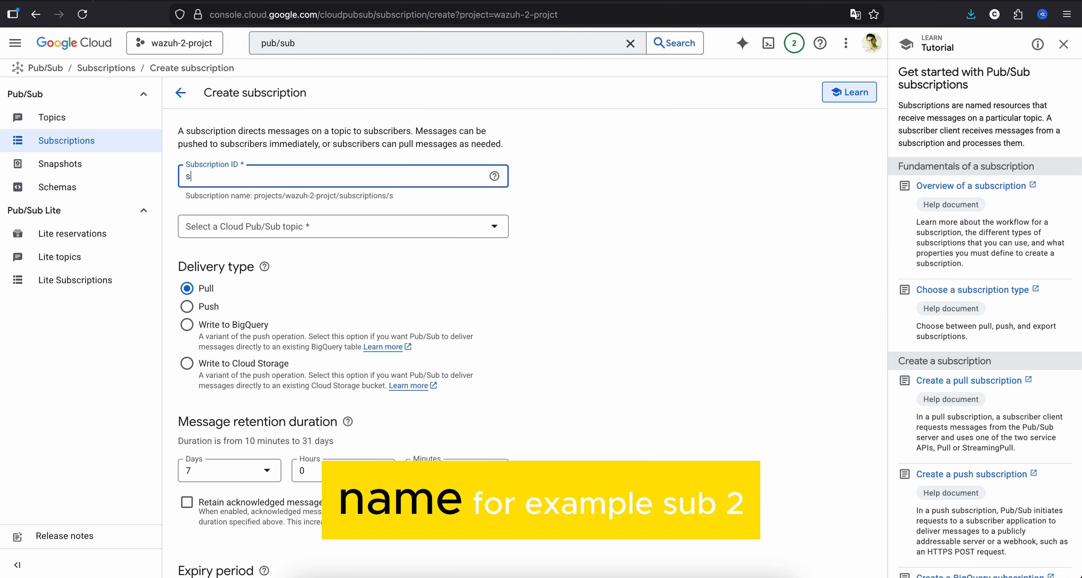
text(ub-2)
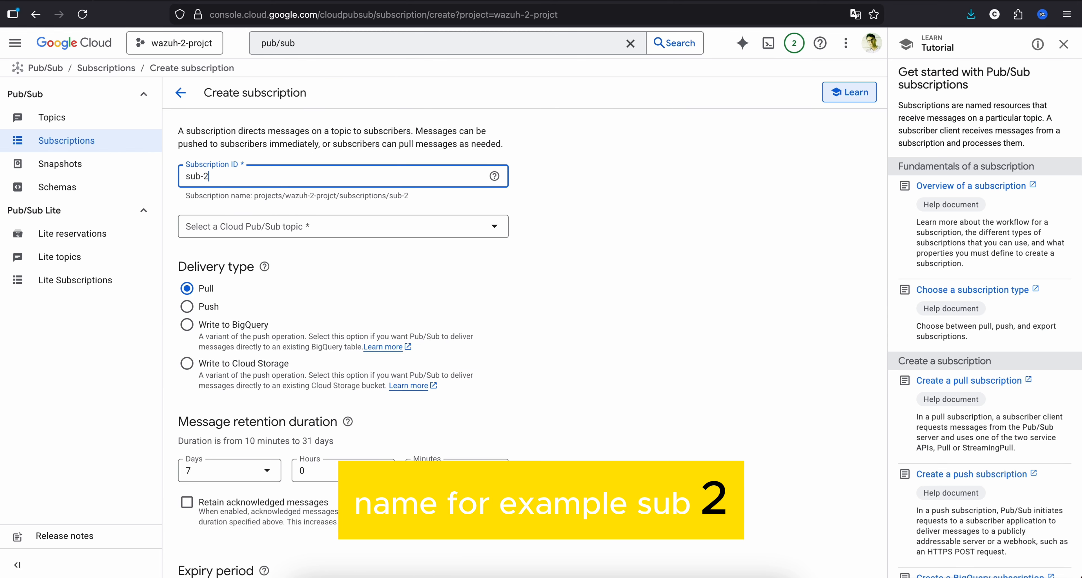
click(294, 224)
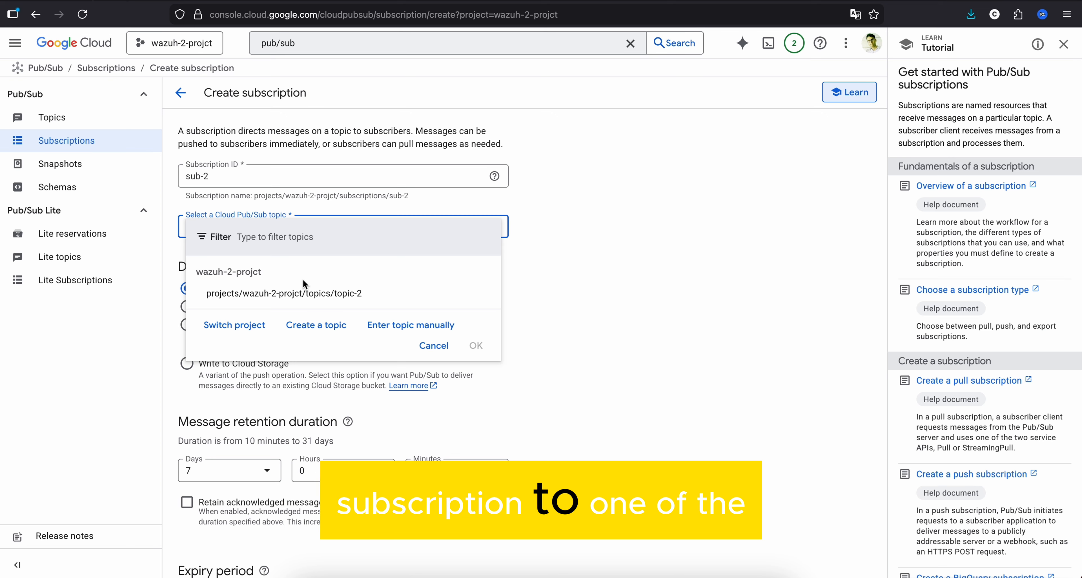
click(302, 298)
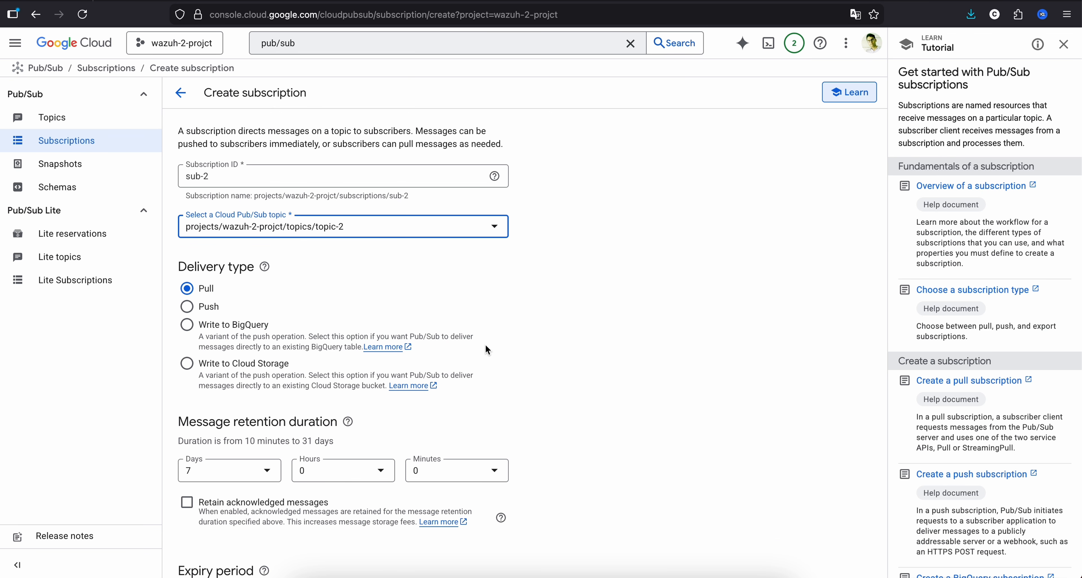
- Review the delivery type, message retention, expiry and remaining subscription settings, and leave the form without creating the subscription
scroll(488, 350, down, 2)
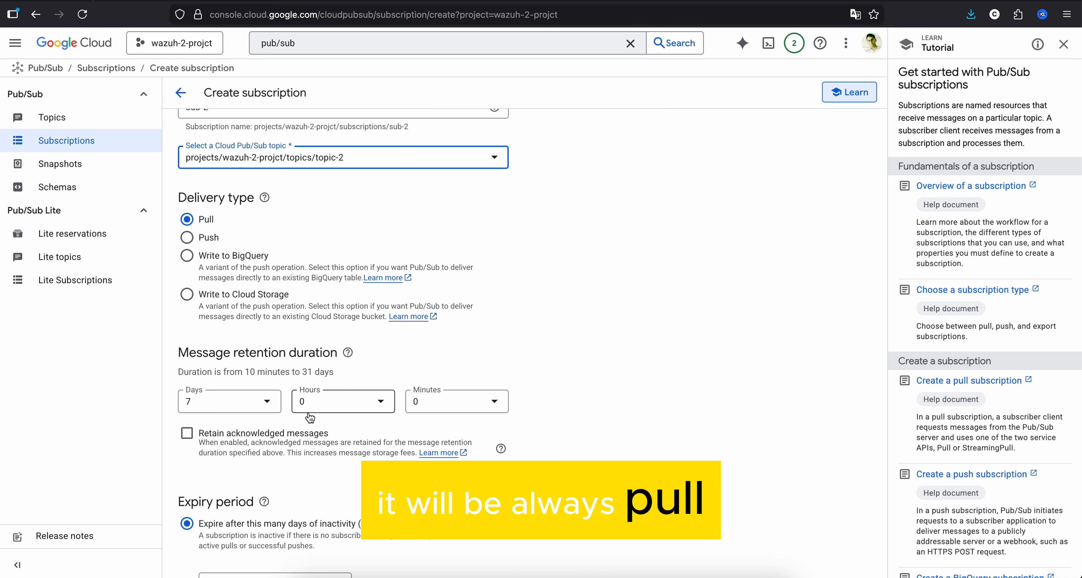
scroll(309, 417, down, 2)
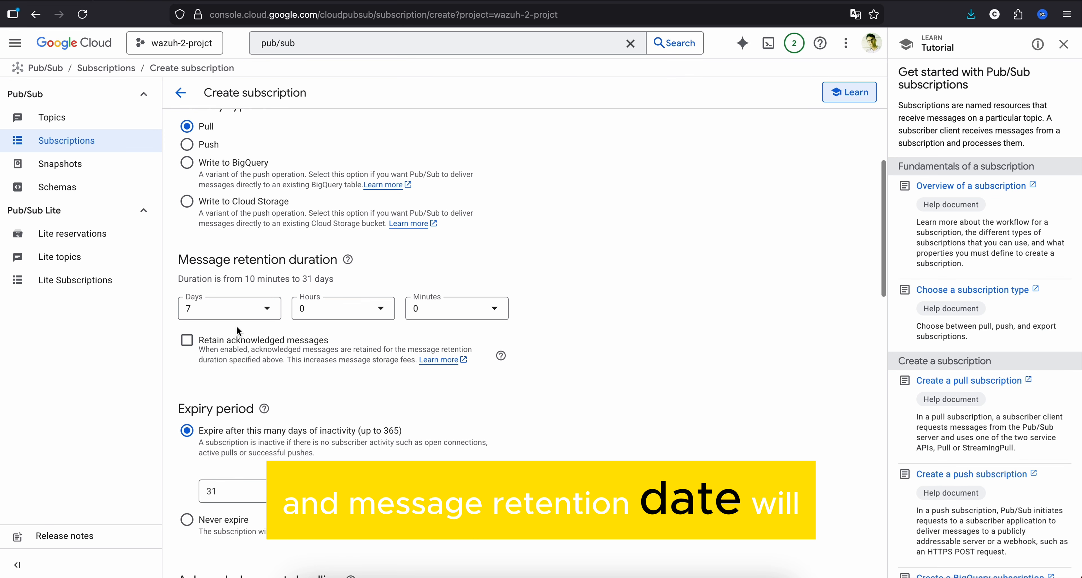
scroll(298, 341, down, 2)
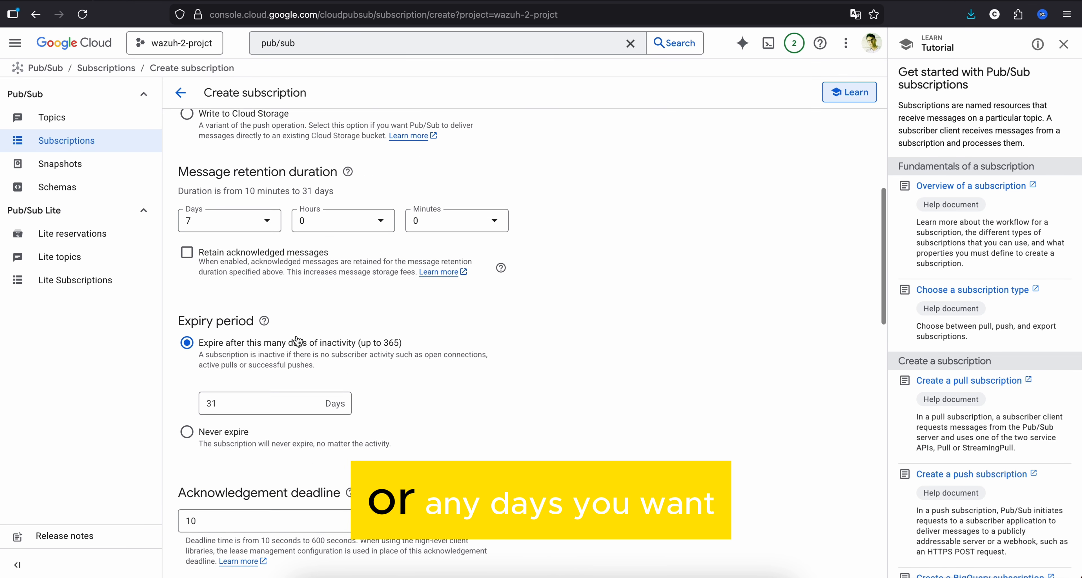
scroll(298, 341, down, 8)
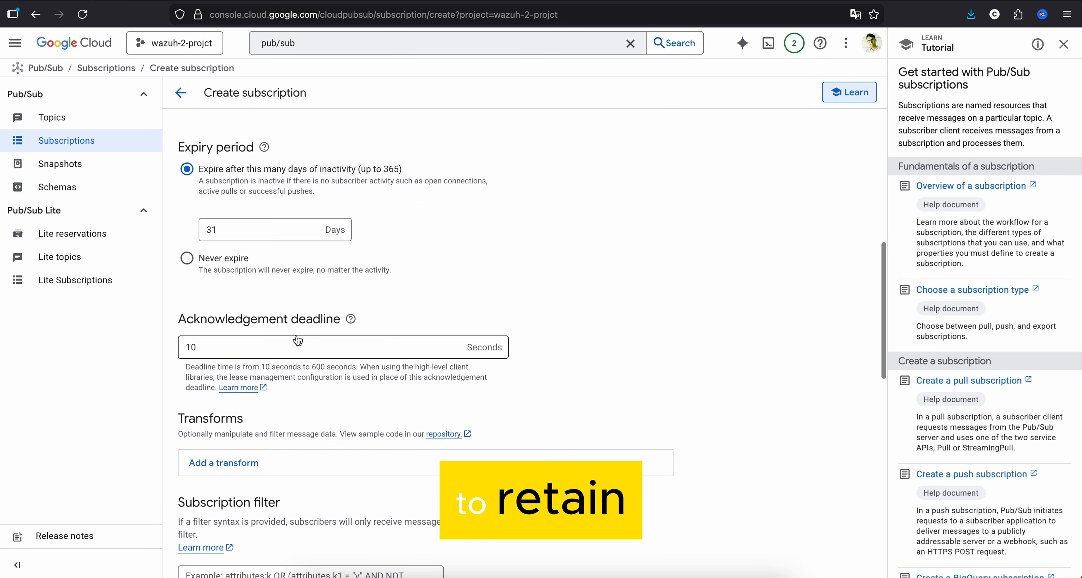
scroll(297, 339, down, 9)
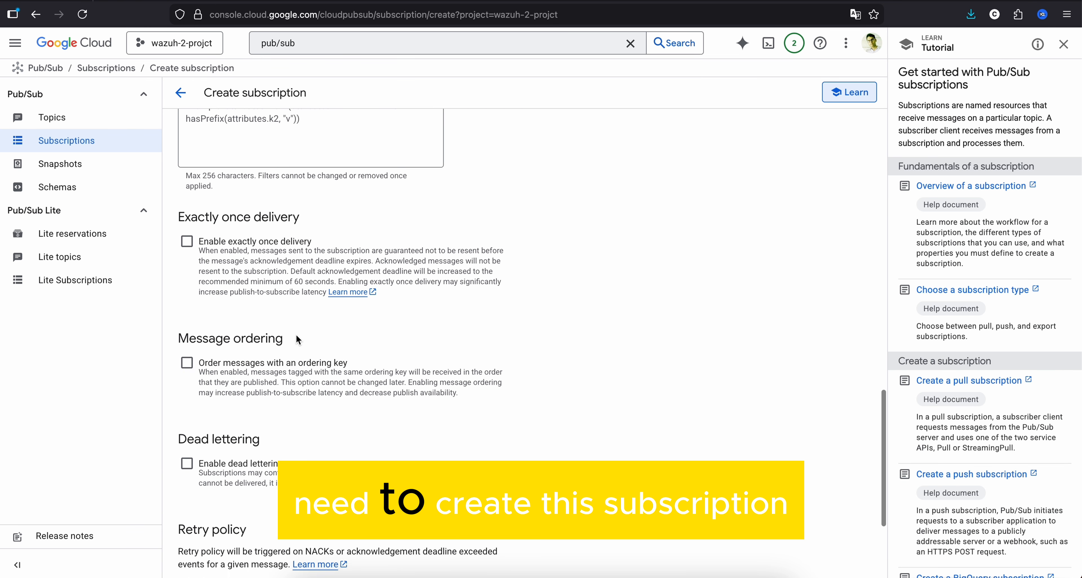
scroll(294, 252, up, 20)
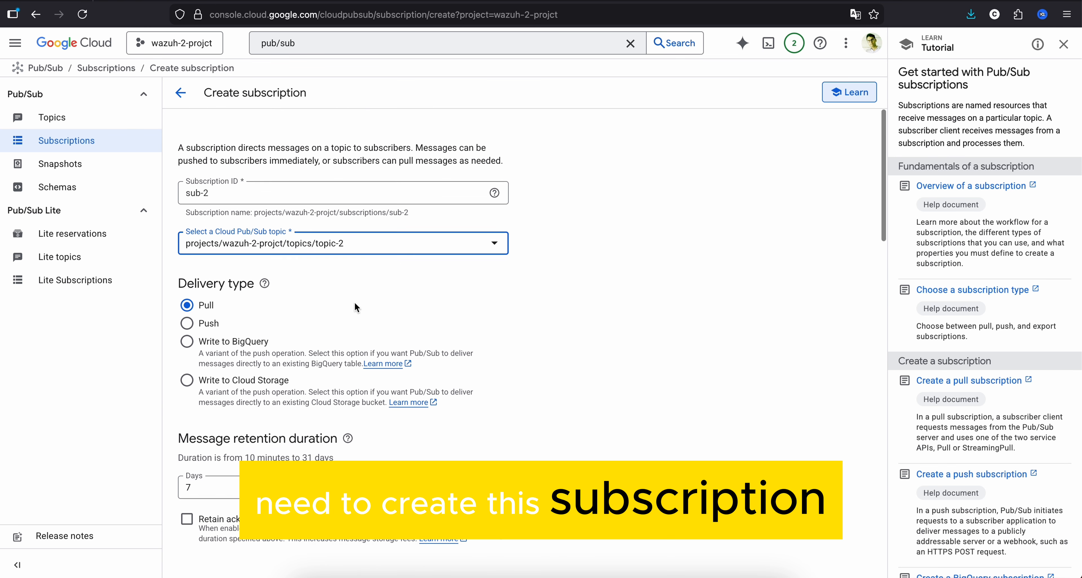
click(181, 92)
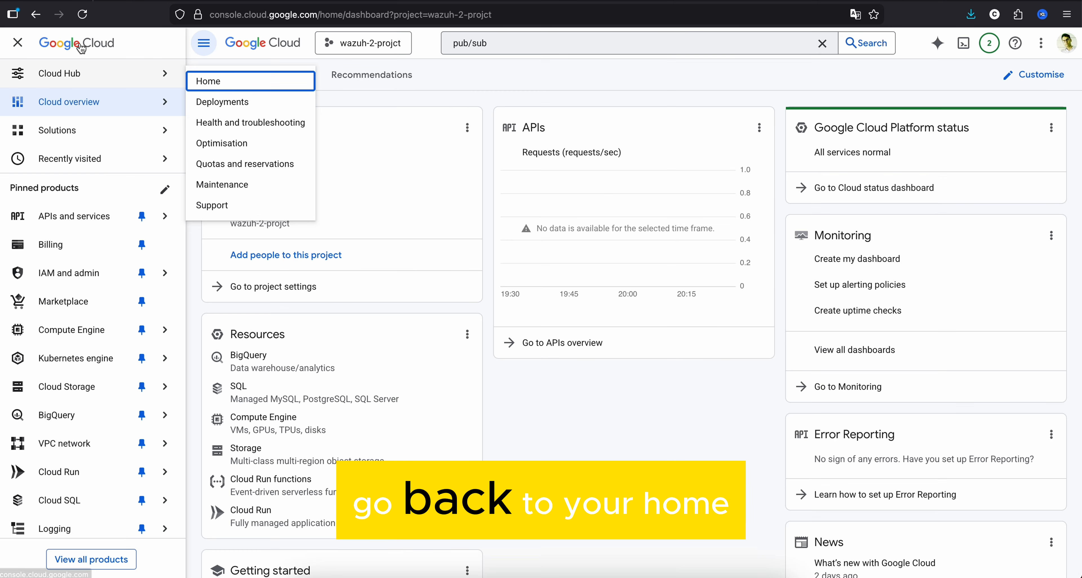
- Return to the wazuh-2-projct dashboard and open the Log router page of Logging
click(77, 46)
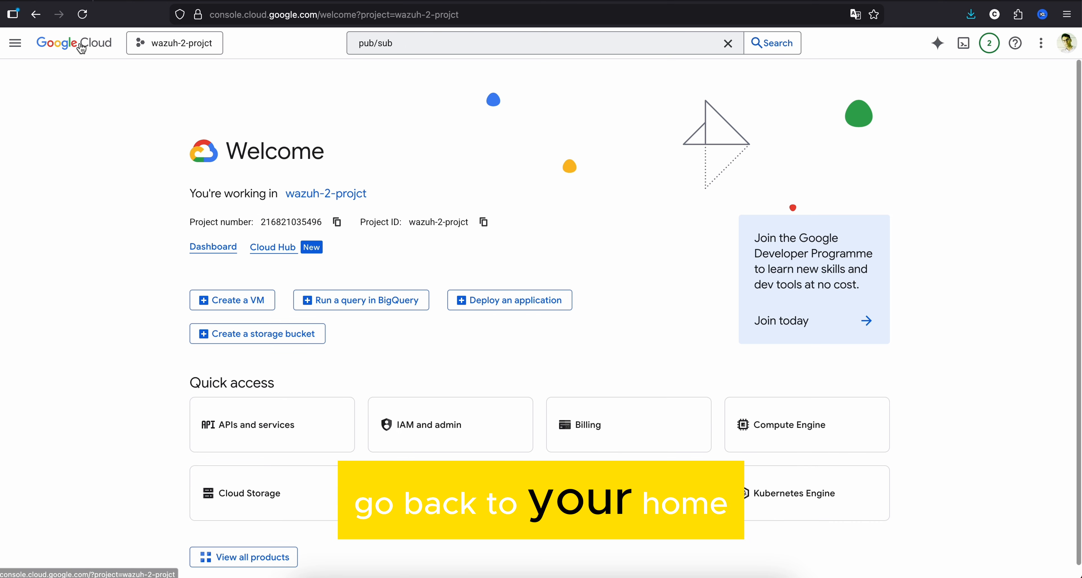
click(219, 251)
scroll(96, 441, down, 4)
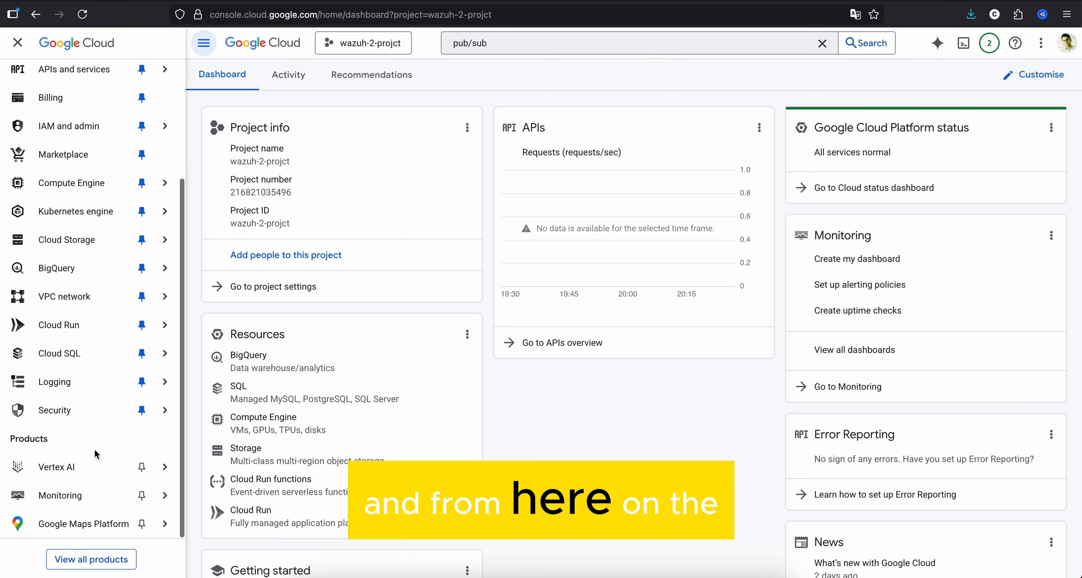
mouse_move(95, 388)
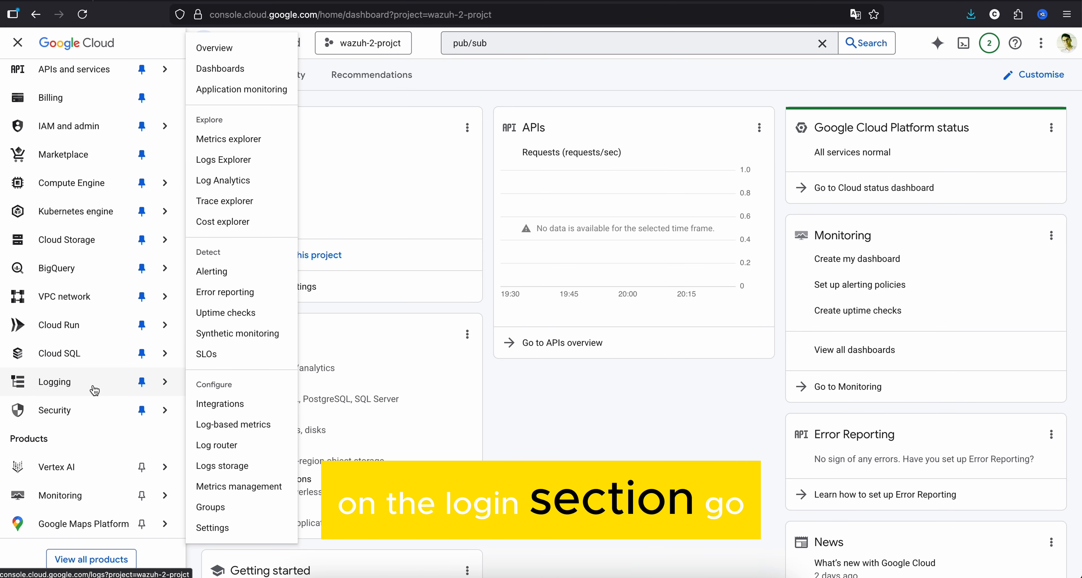
click(216, 447)
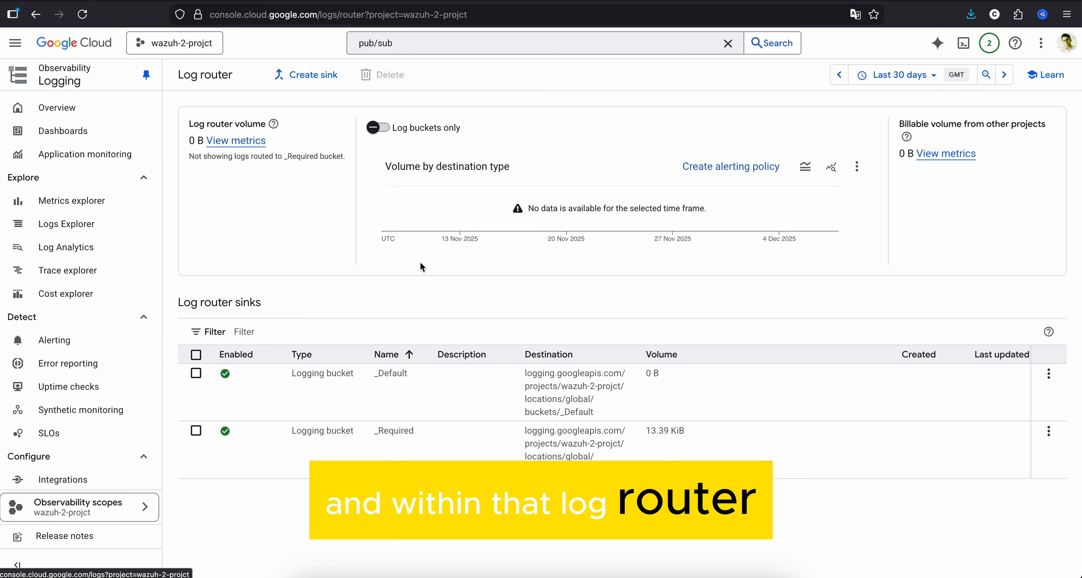
- Start a logs routing sink named sink-2 with the description "sink 2" and continue to its destination settings
click(318, 72)
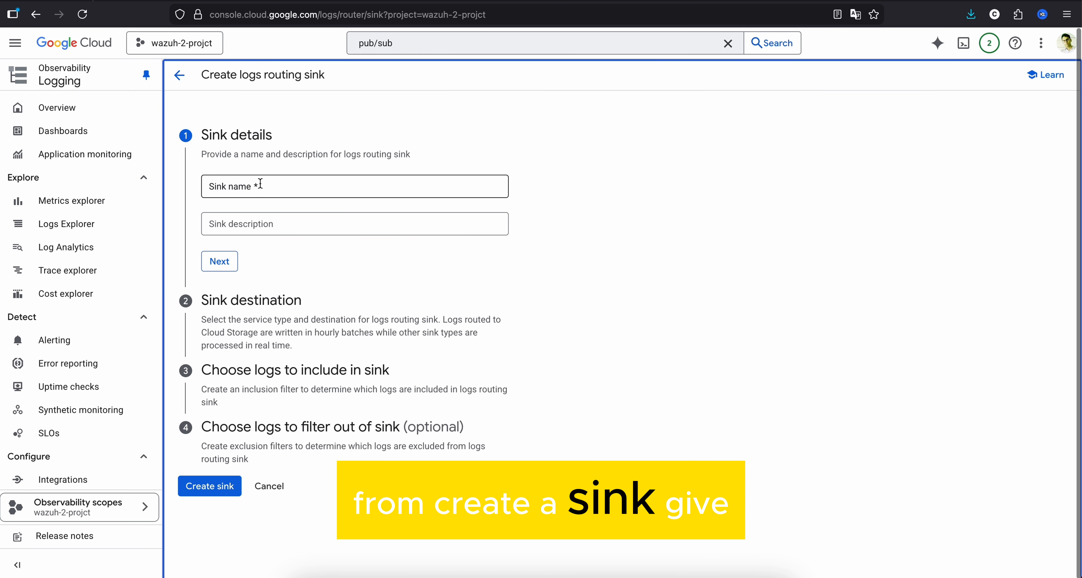
click(260, 185)
text(sink-2)
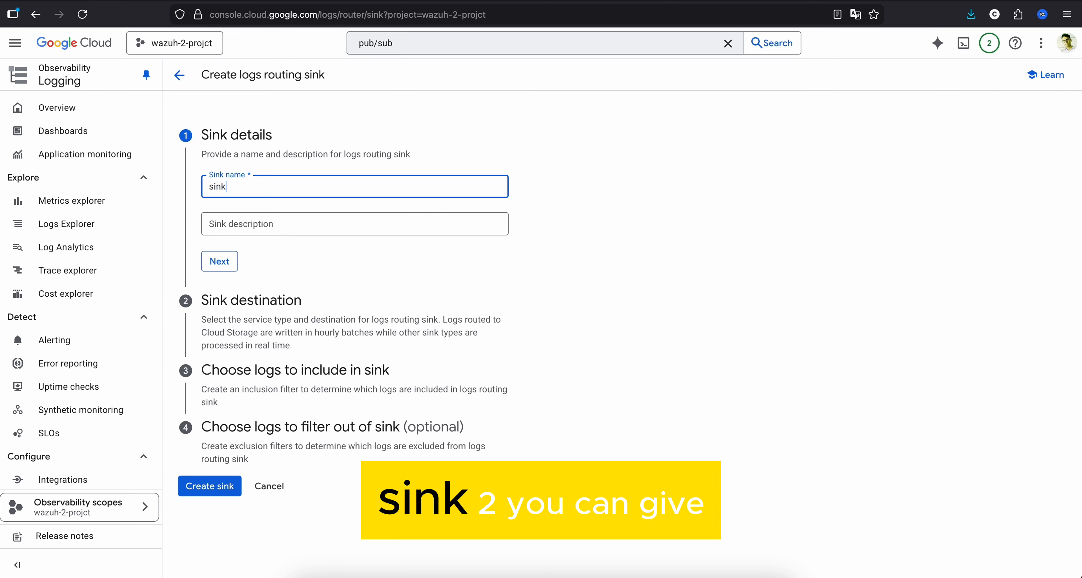
click(243, 230)
text(sin)
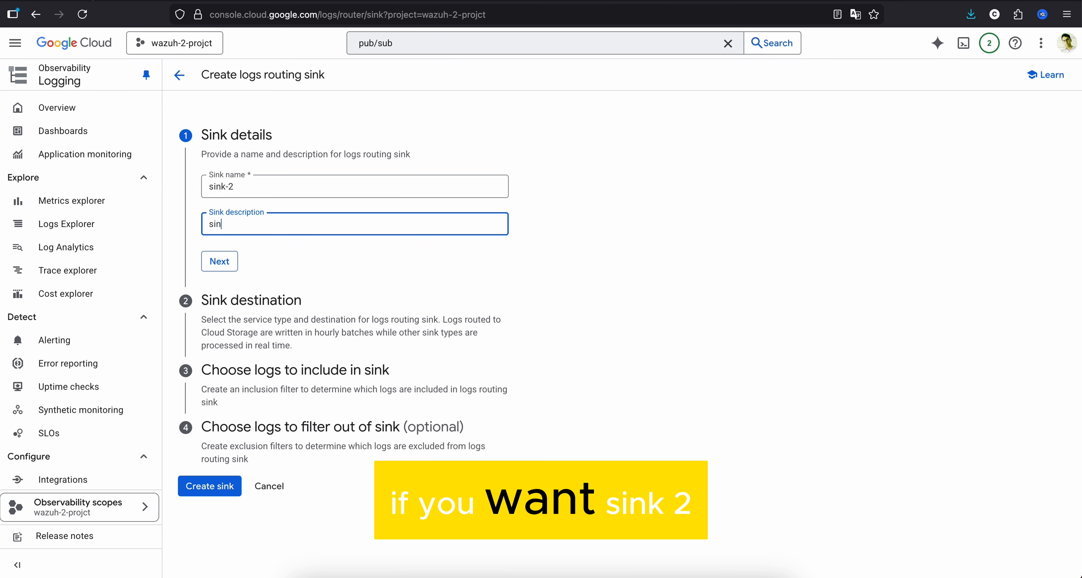
text(k 2)
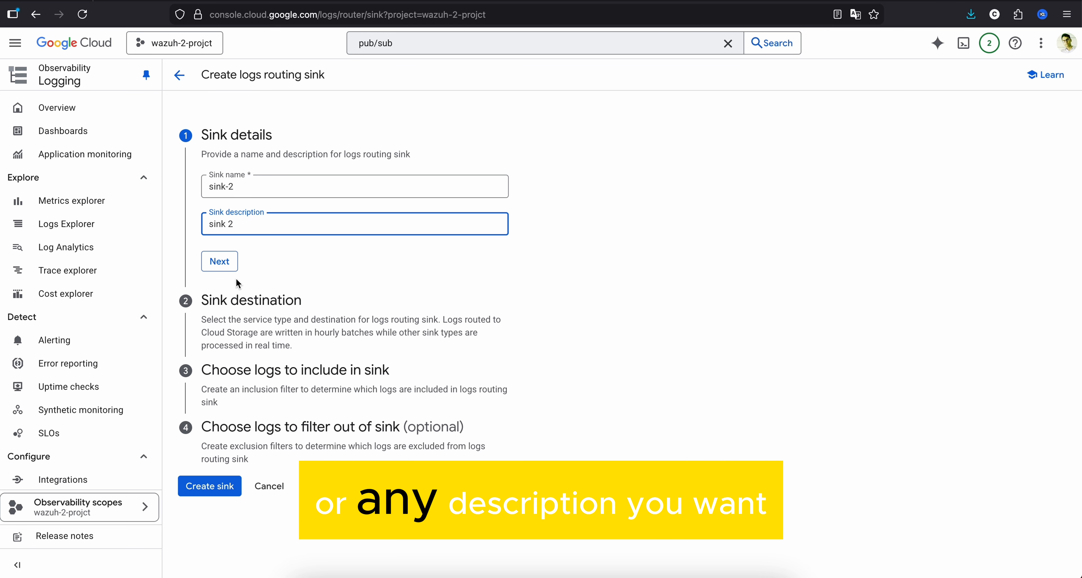
click(217, 268)
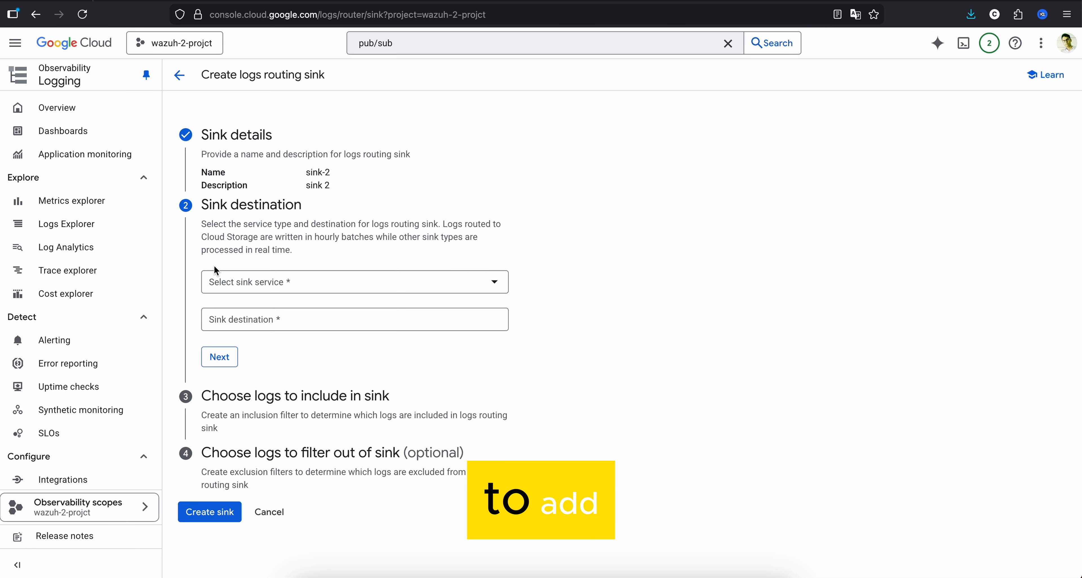
- Set the sink destination to the Cloud Pub/Sub topic service with topic-2 and continue to the inclusion filter
click(248, 288)
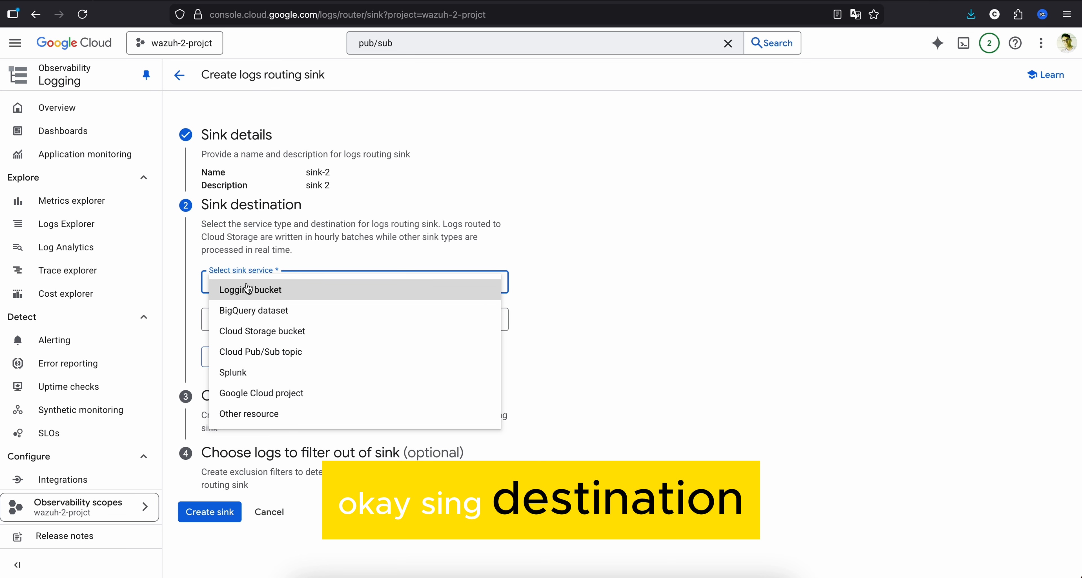
click(265, 353)
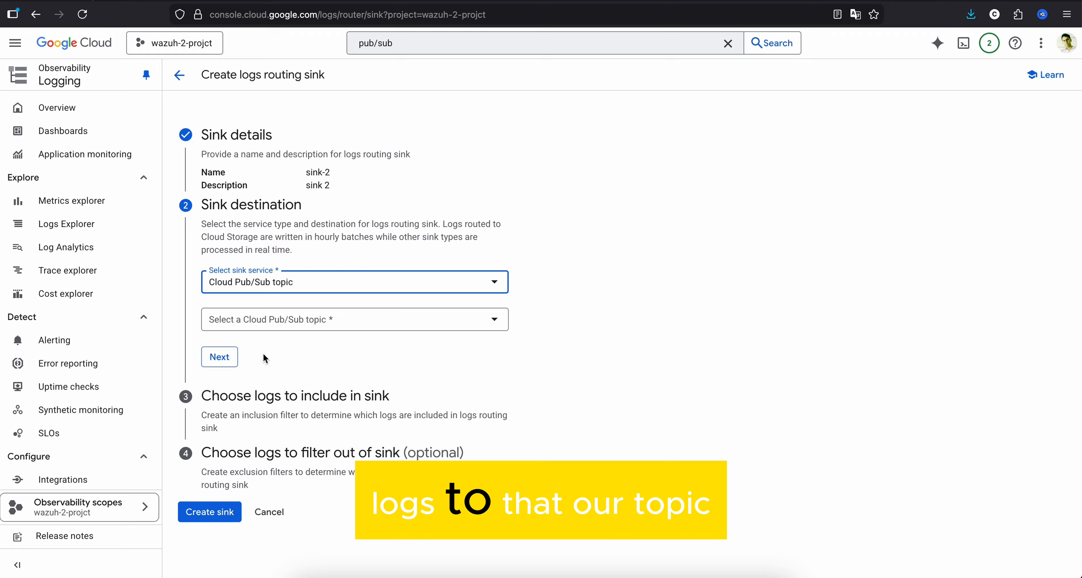
click(265, 332)
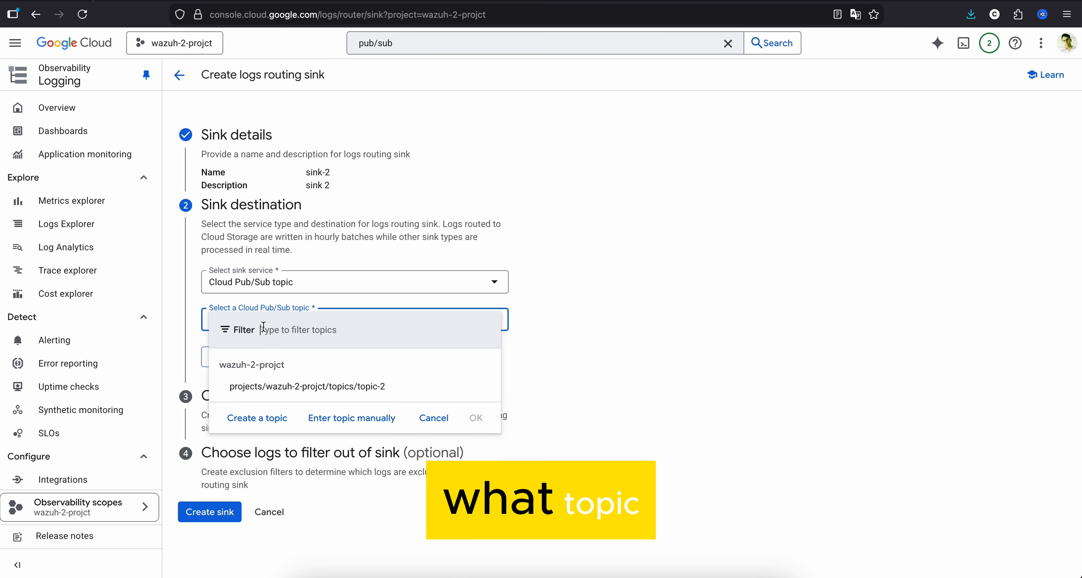
click(348, 393)
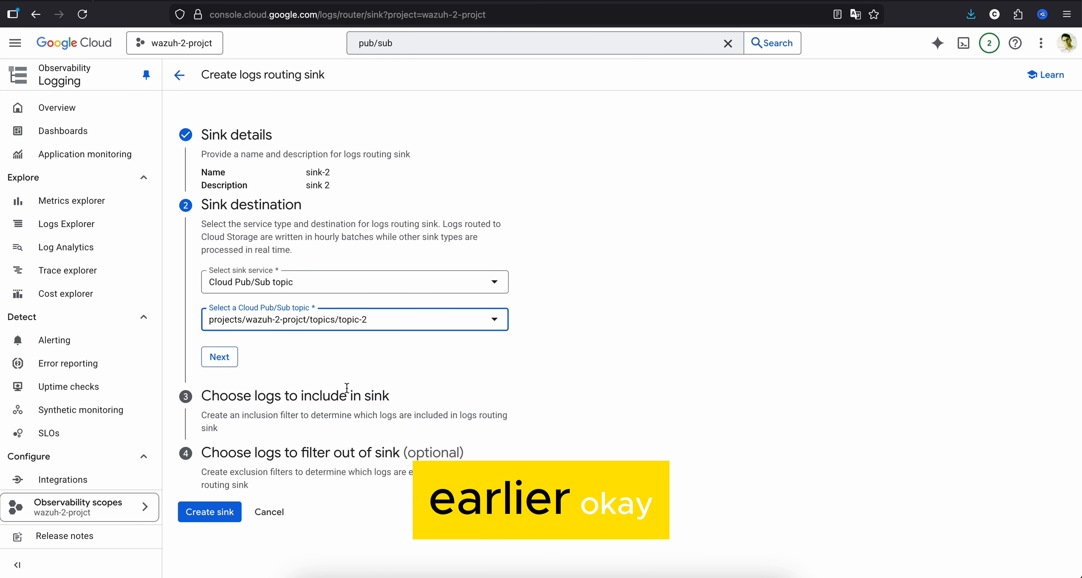
click(222, 362)
- Examine the four audit log types in the GCP with Wazuh Google Doc and return to the sink's inclusion filter
scroll(412, 370, down, 3)
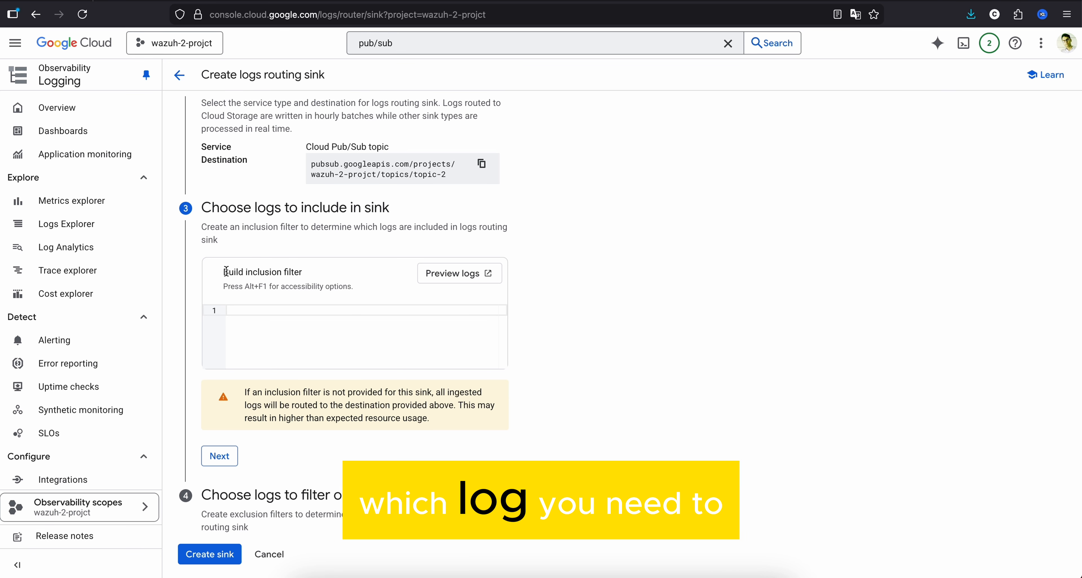
triple_click(303, 274)
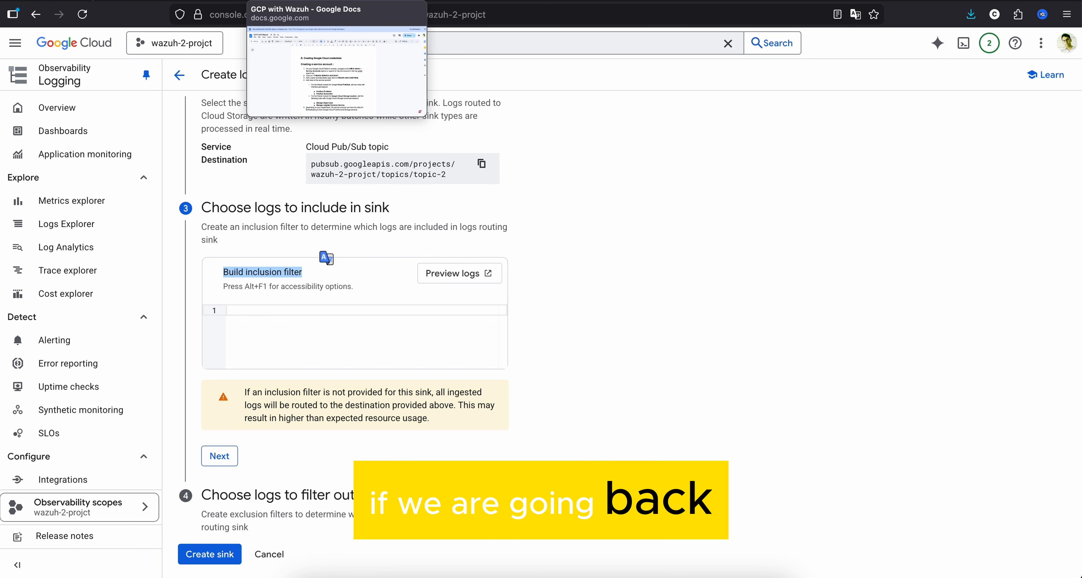
click(336, 5)
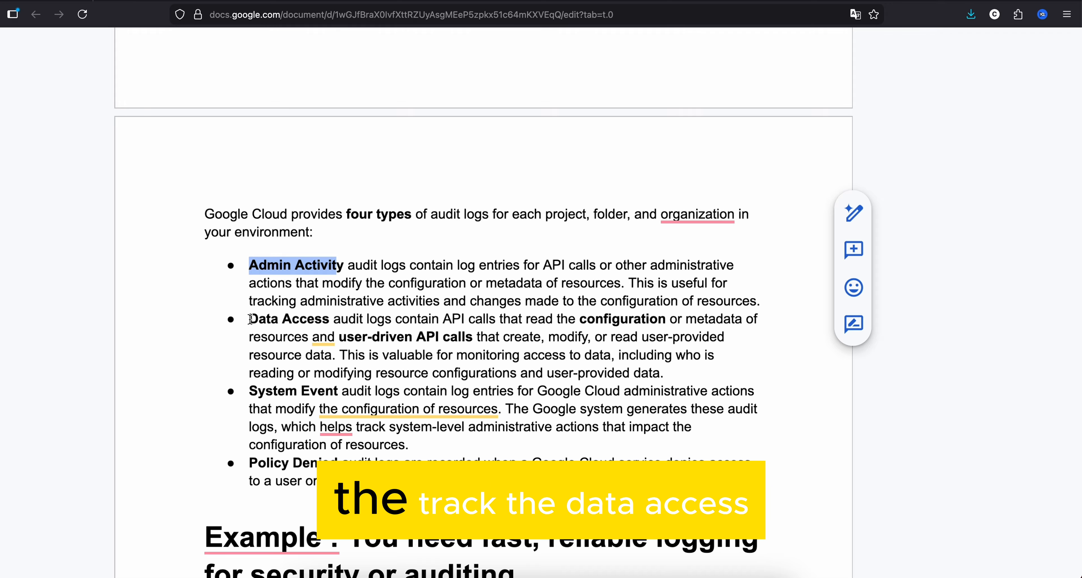
drag(250, 319, 330, 319)
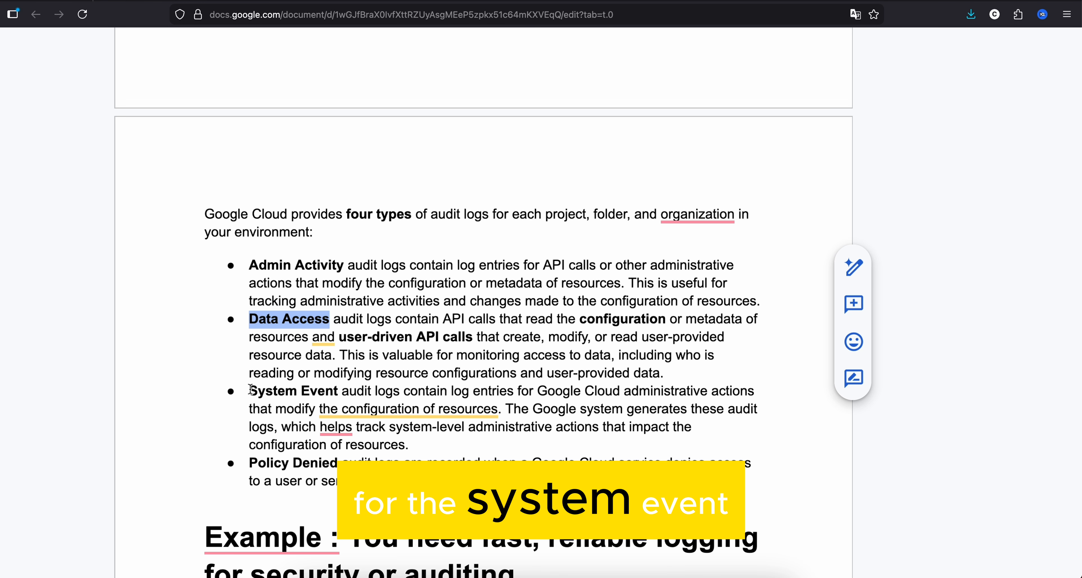
drag(250, 386, 335, 387)
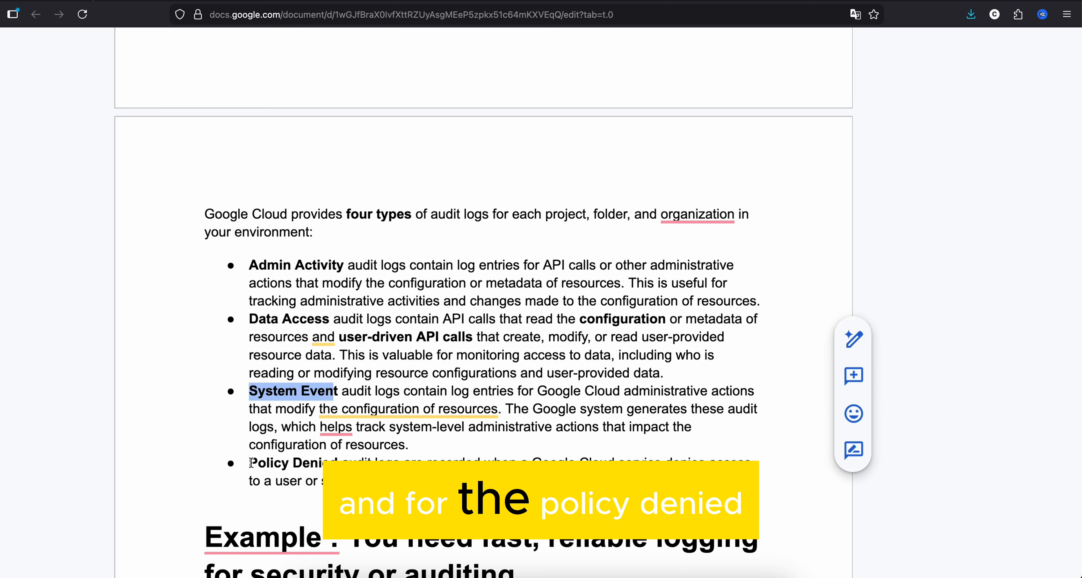
drag(251, 462, 338, 463)
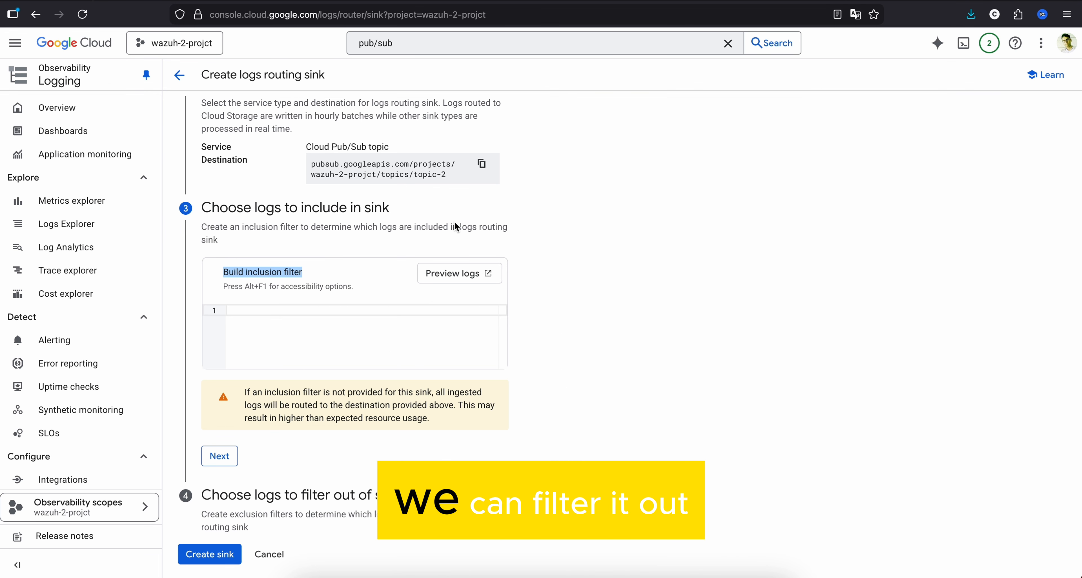
click(724, 310)
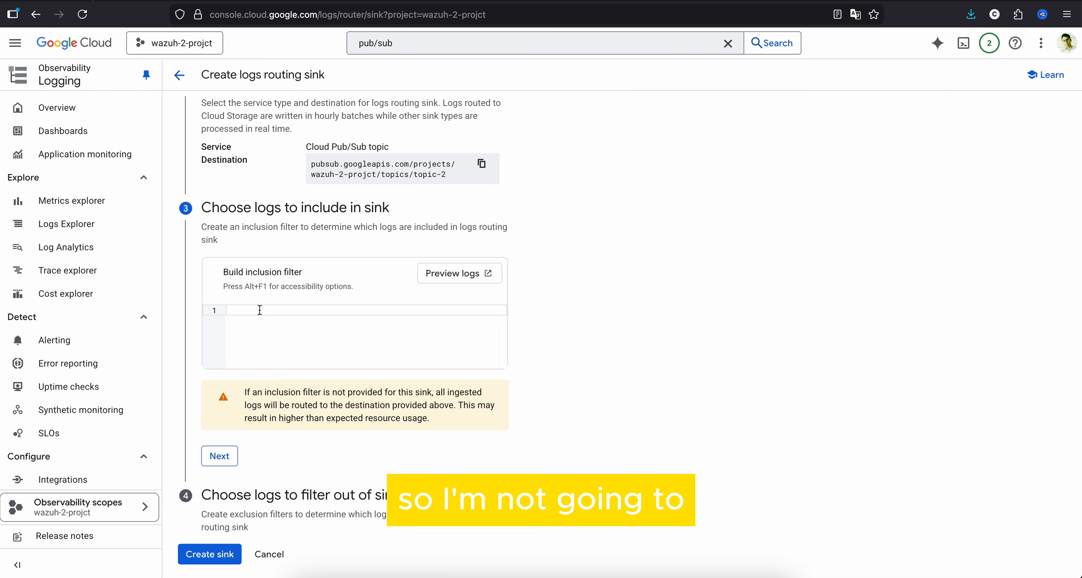
- Leave the sink's inclusion filter empty and continue to the optional exclusion filters
click(220, 457)
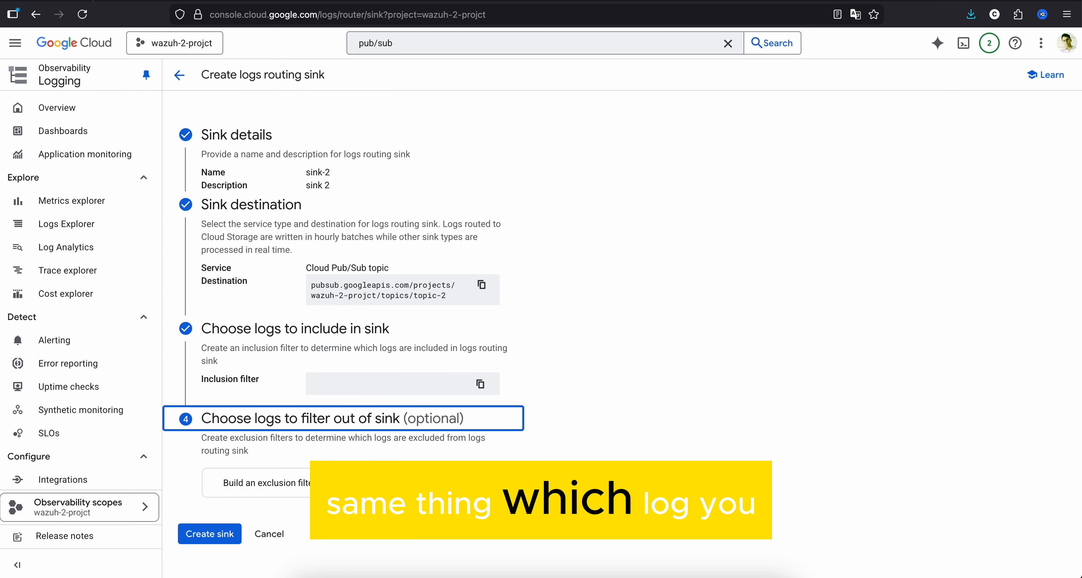
click(452, 483)
scroll(451, 483, down, 3)
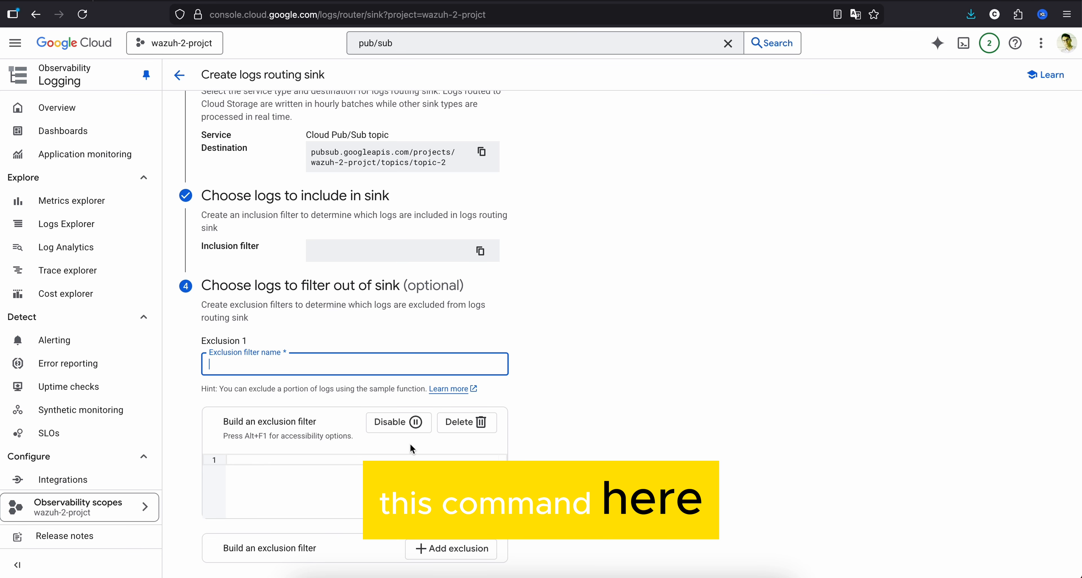
scroll(570, 450, down, 2)
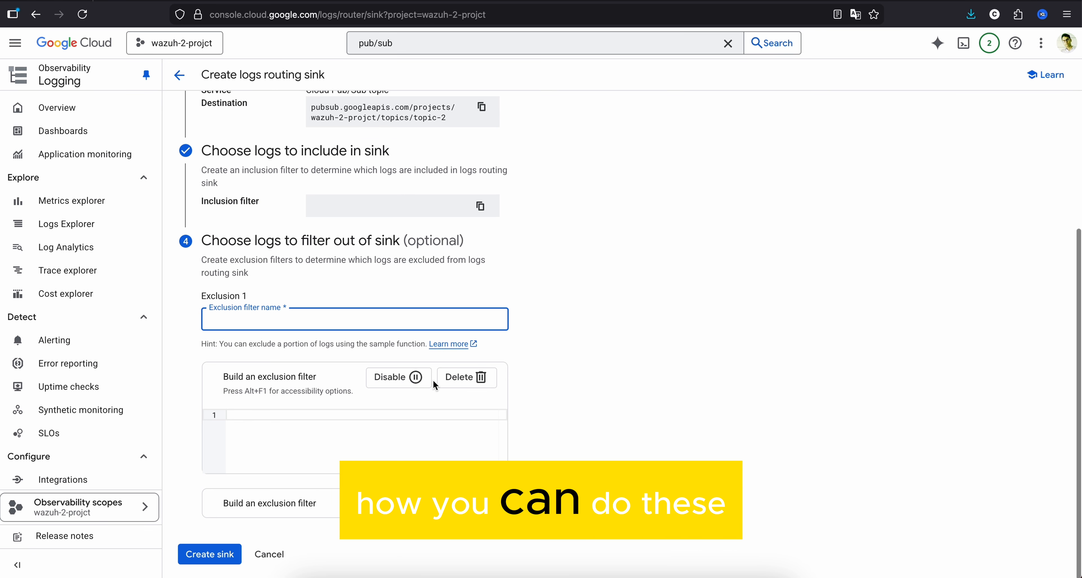
click(469, 379)
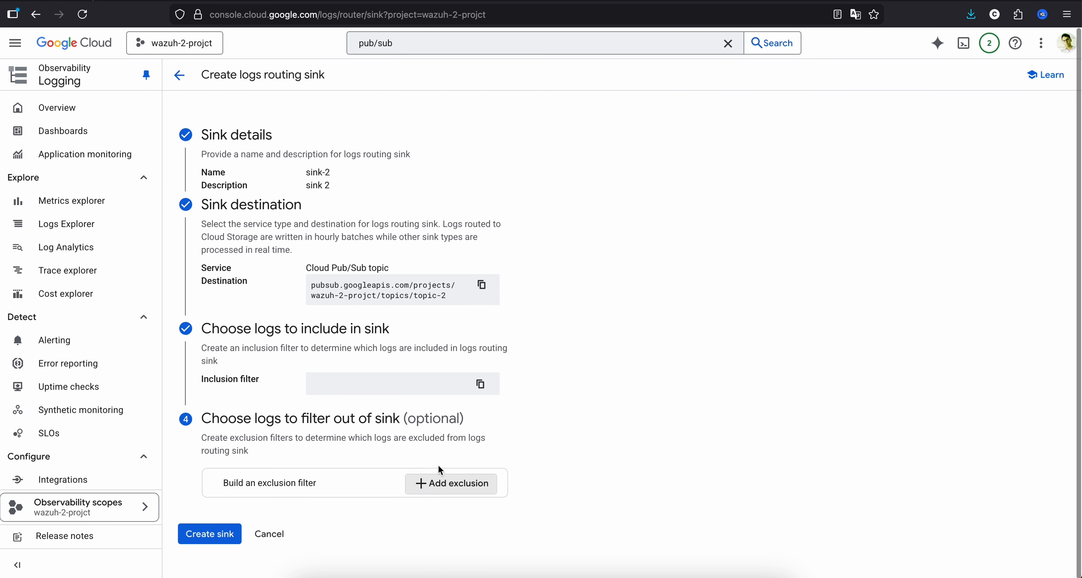
- Create the sink-2 logs routing sink without any exclusion filter
click(209, 534)
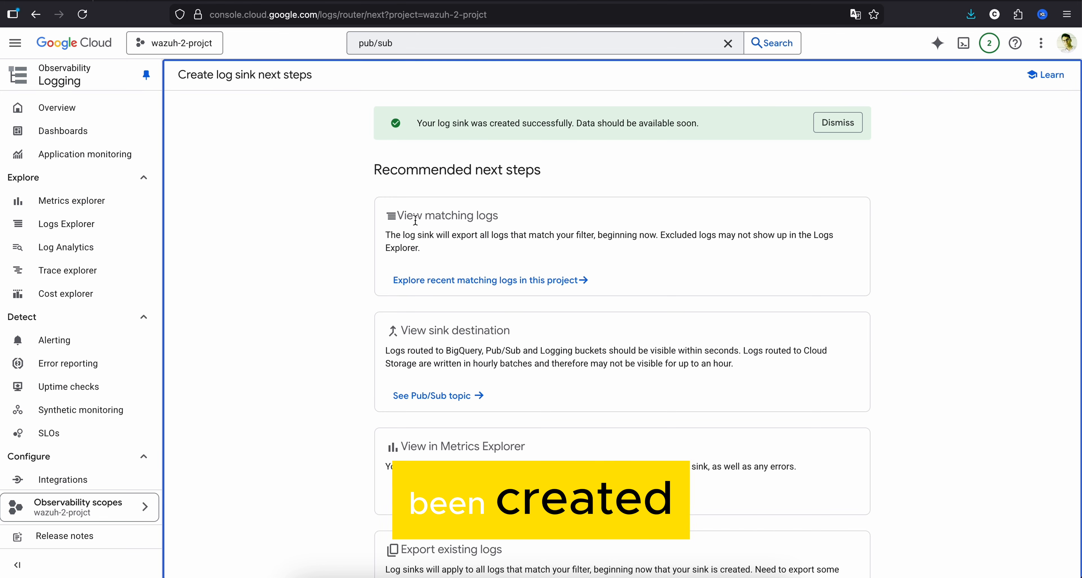
- Open Logs Explorer and examine the details of the CreateTopic log entry for topic-2, then collapse them
click(101, 232)
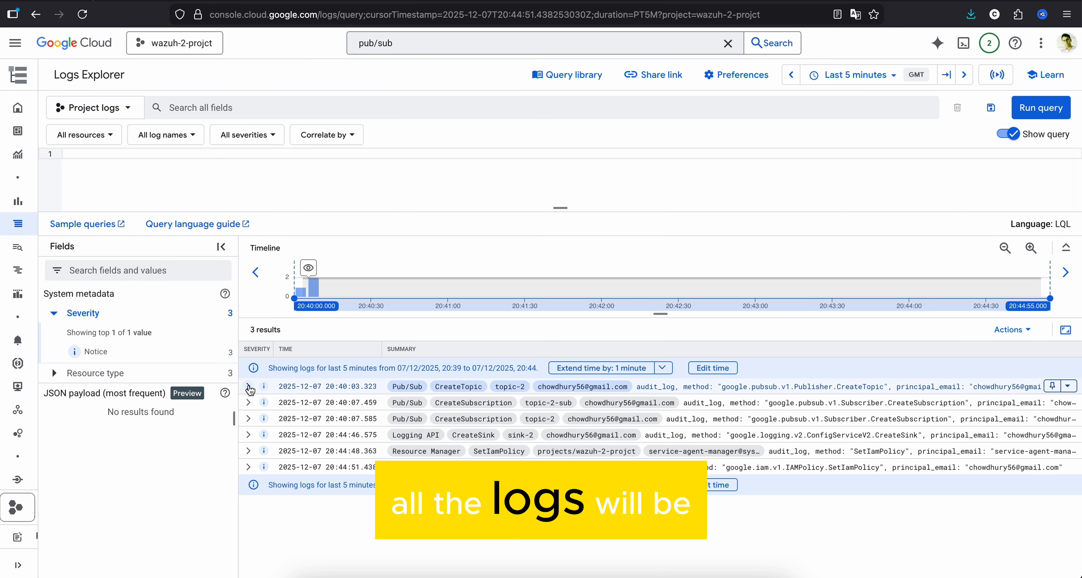
click(249, 386)
scroll(404, 409, down, 5)
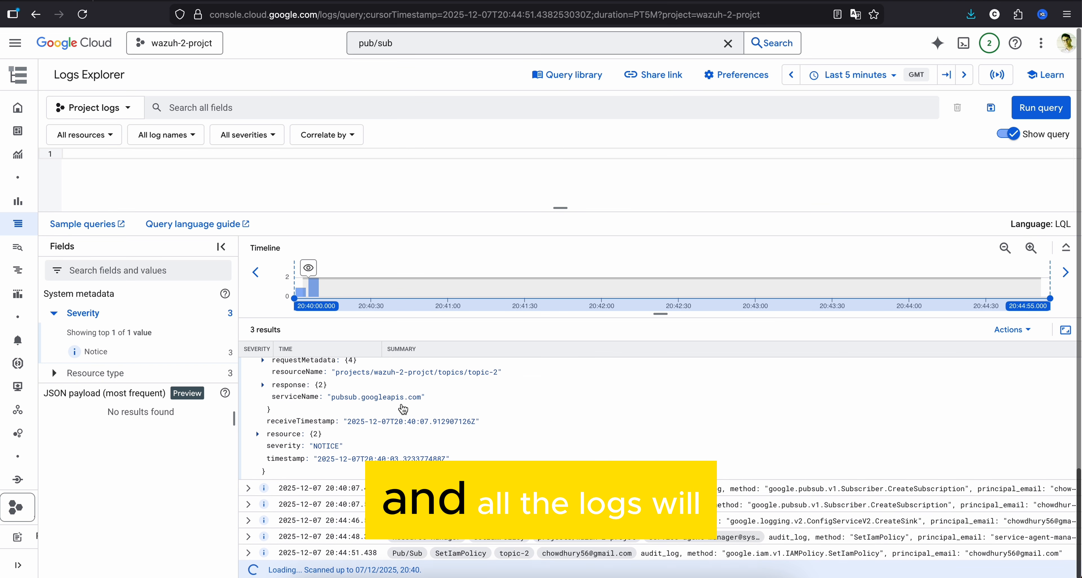
scroll(403, 410, up, 5)
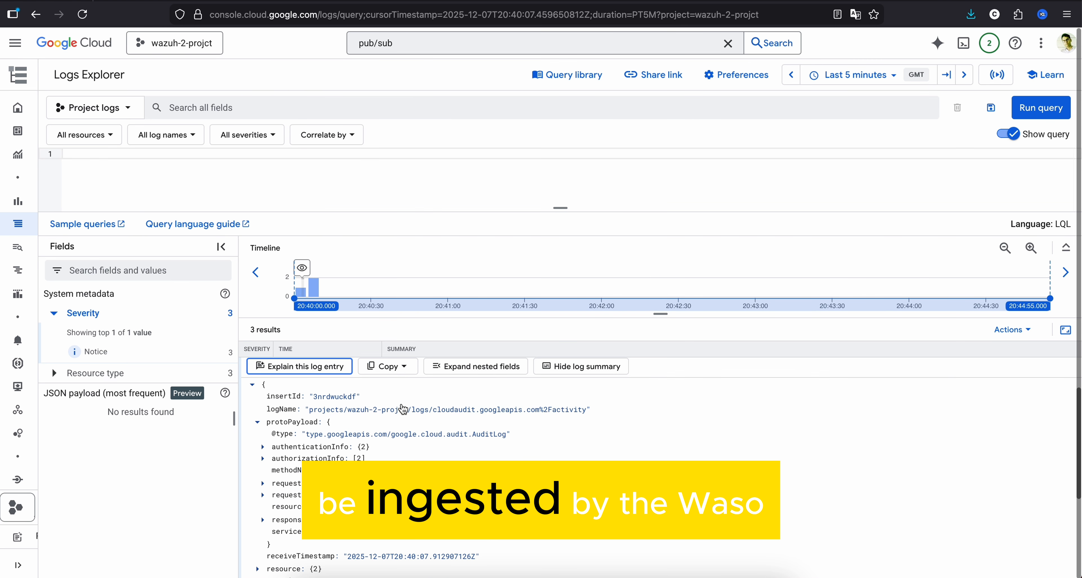
click(252, 389)
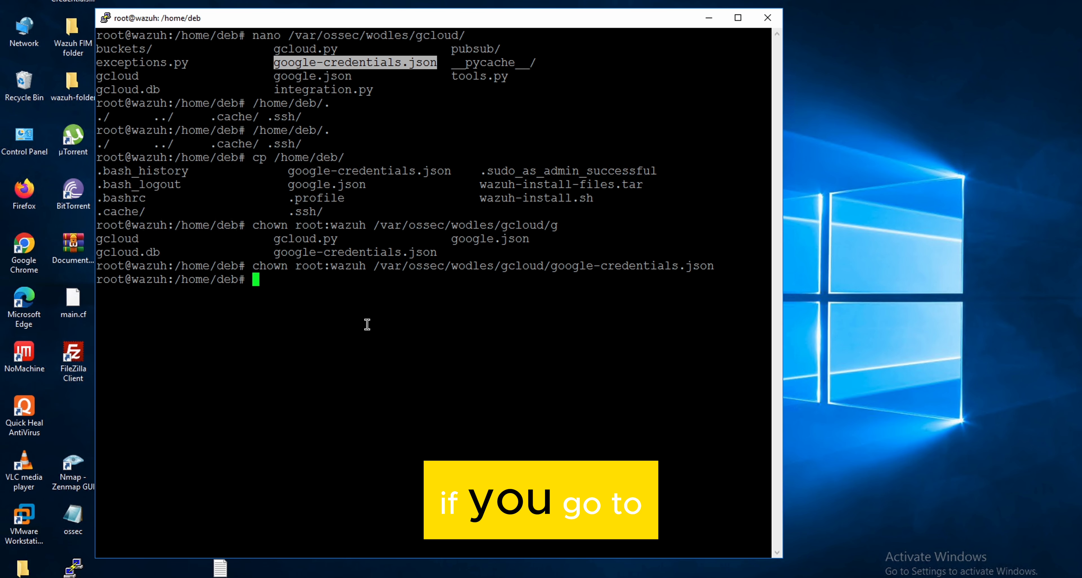
- Switch to the Wazuh server terminal, open /var/ossec/etc/ossec.conf in nano and highlight its gcp-pubsub block
text(na)
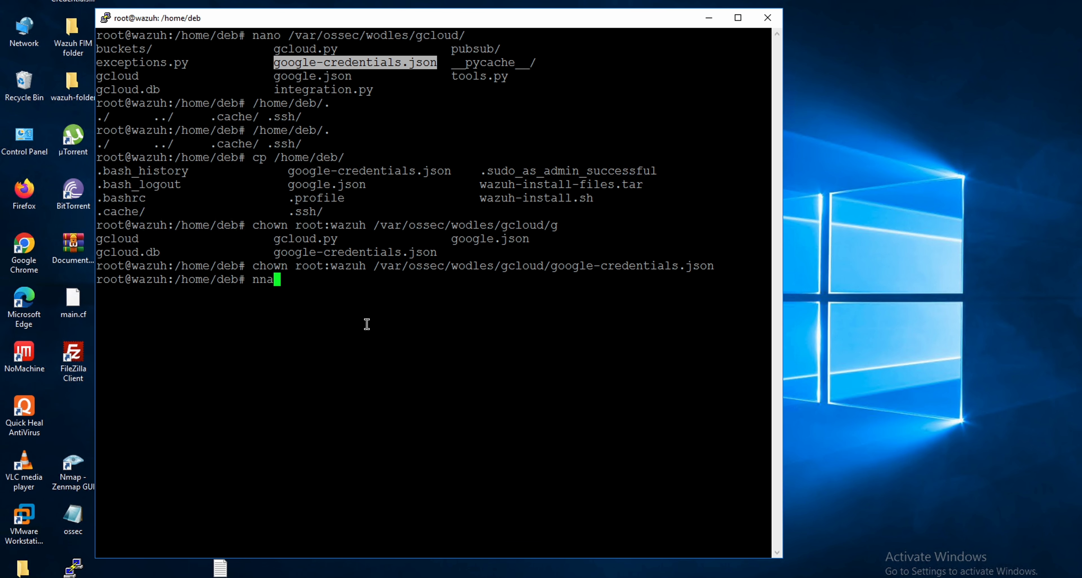
key(BackSpace)
key(BackSpace)
text(ano )
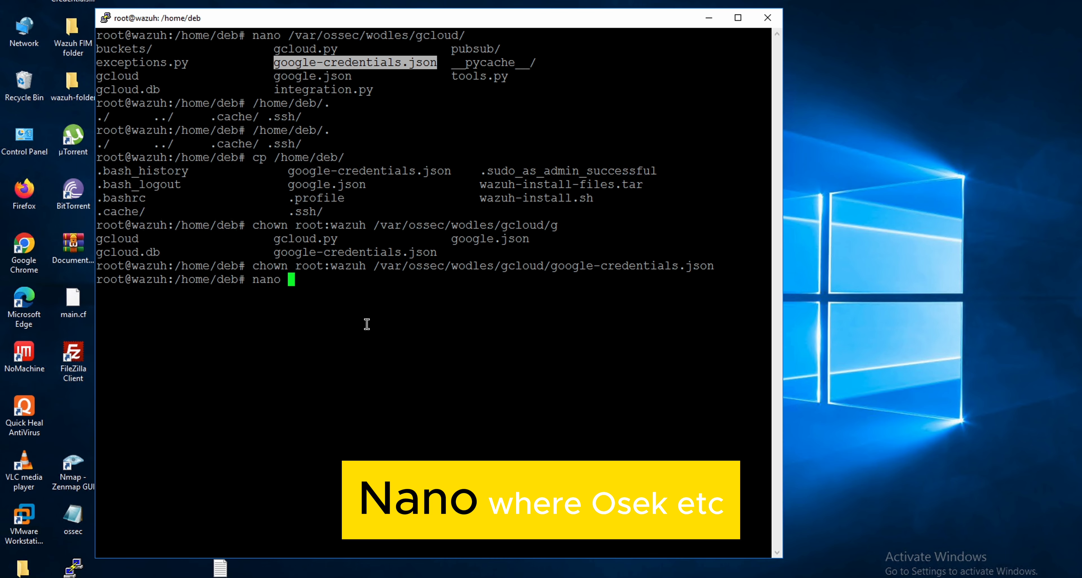
text(/var/os)
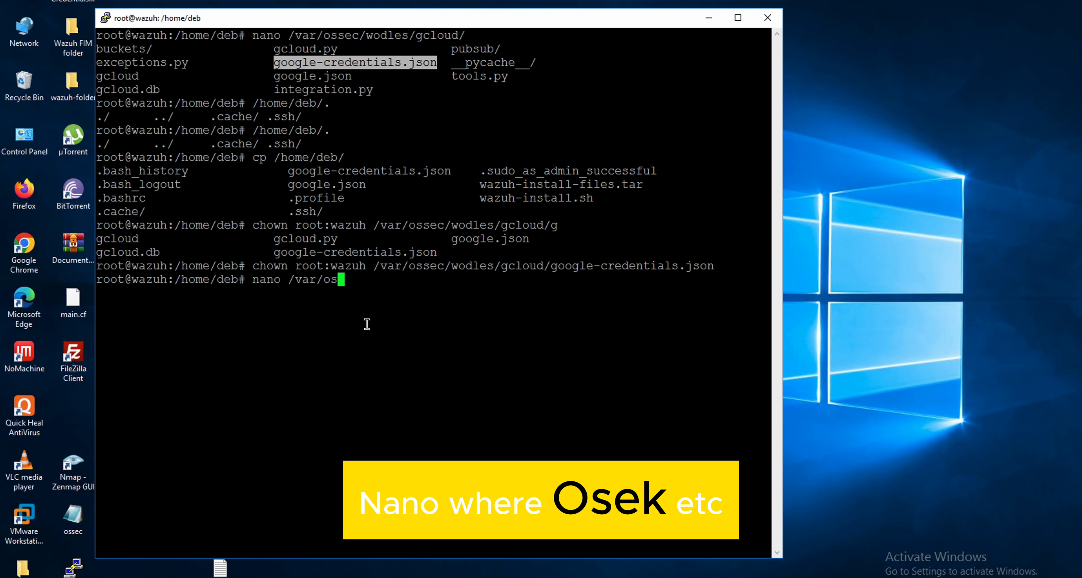
key(Tab)
text(e)
key(Tab)
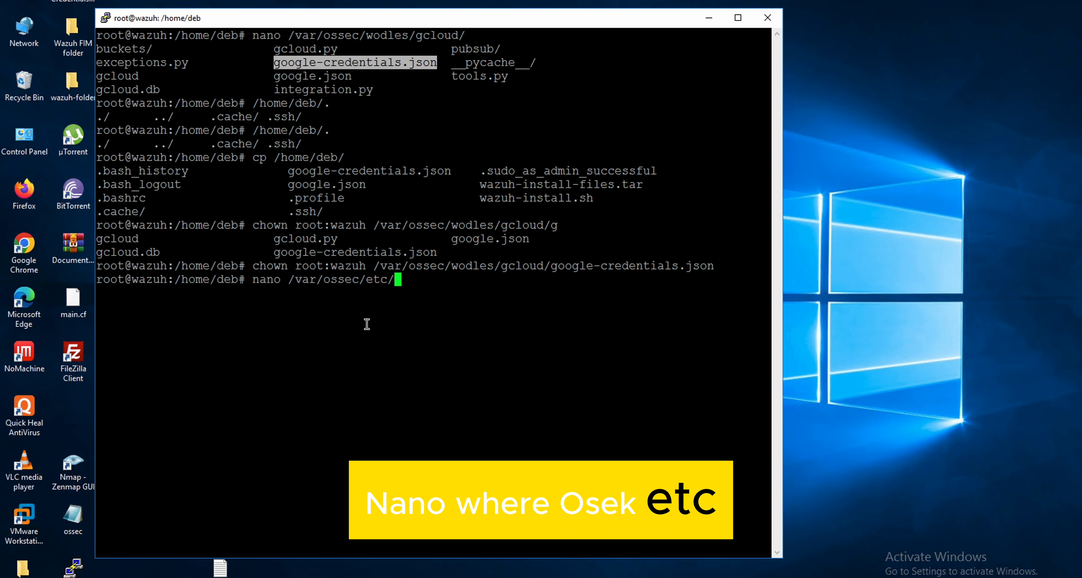
text(os)
key(Tab)
key(Return)
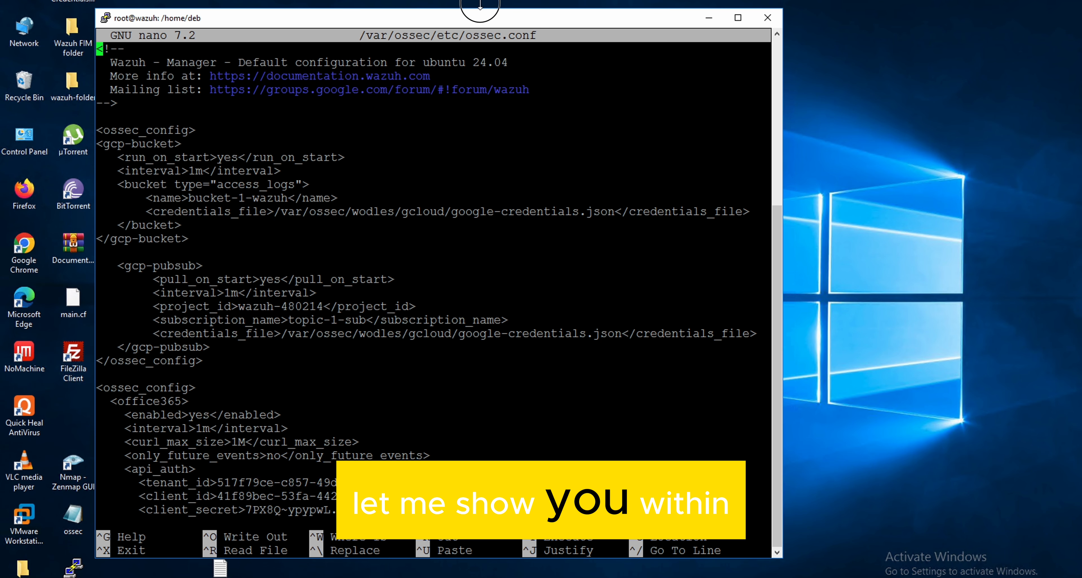
drag(480, 2, 480, 0)
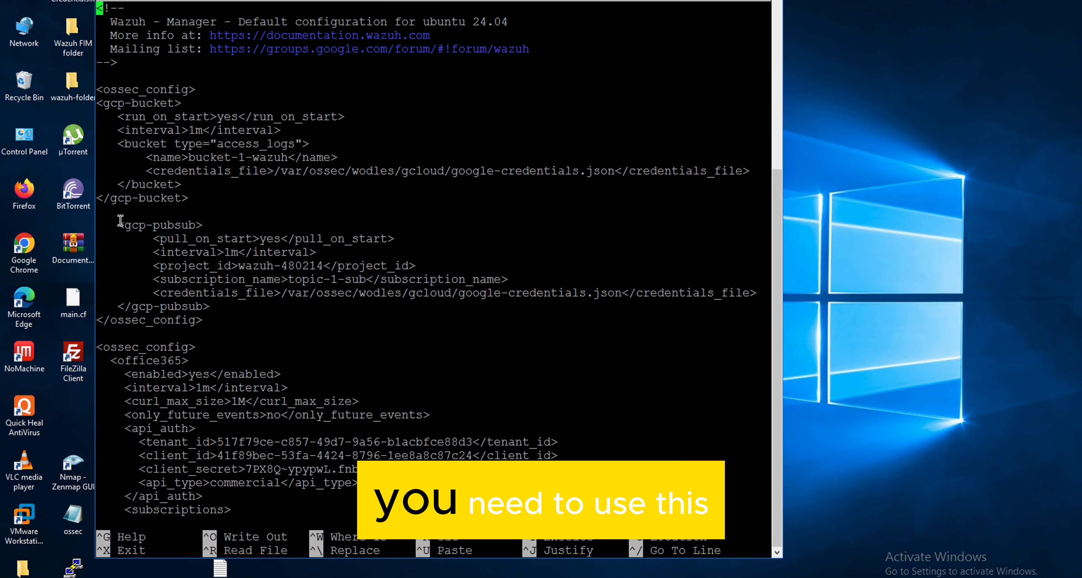
drag(115, 226, 210, 322)
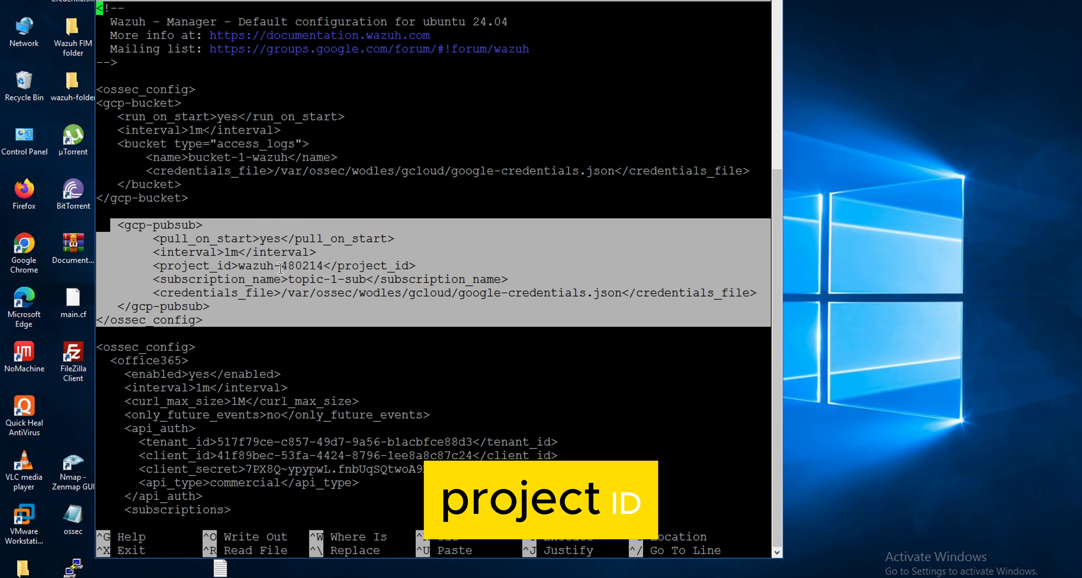
- Copy the project ID of wazuh-2-projct from the Google Cloud welcome page and highlight the project_id line in ossec.conf
key(ctrl+Left)
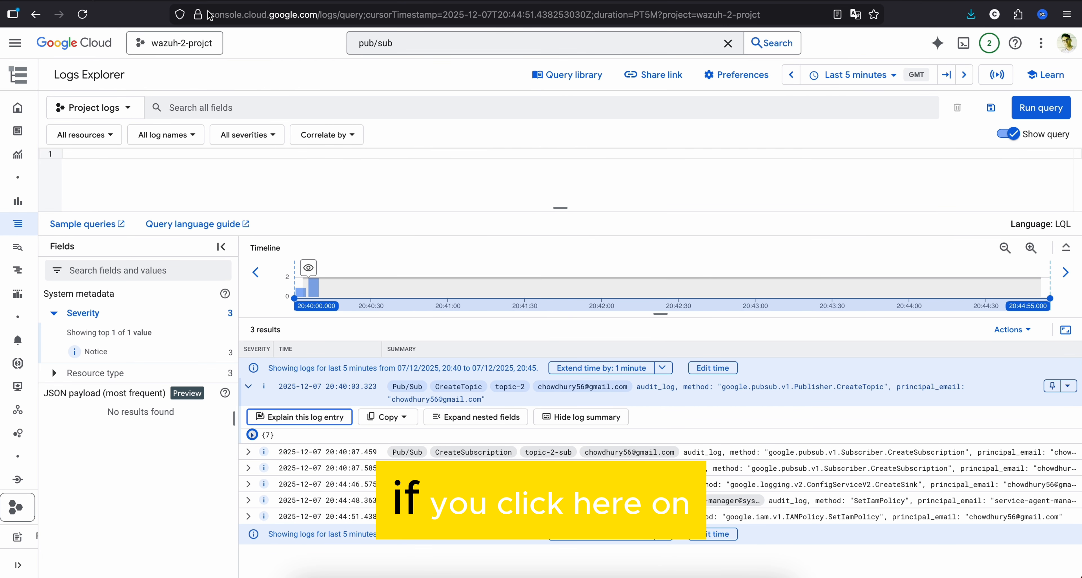
click(176, 47)
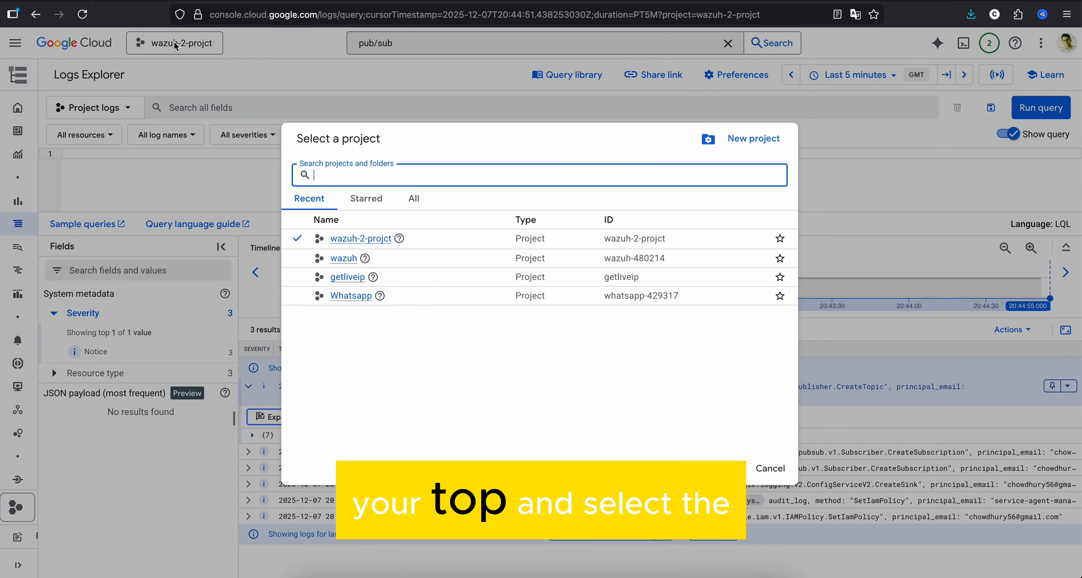
click(352, 243)
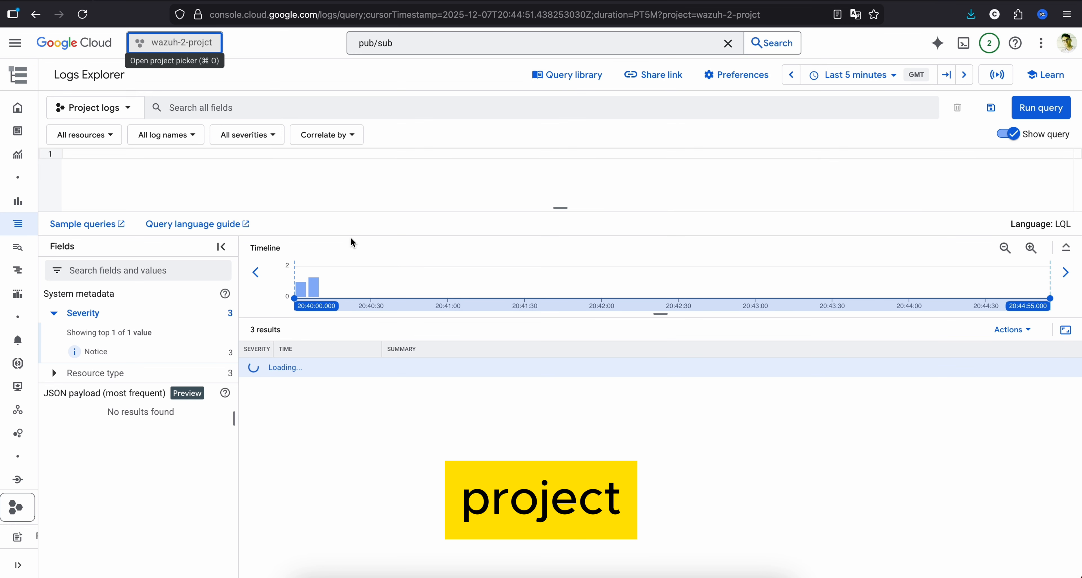
click(76, 46)
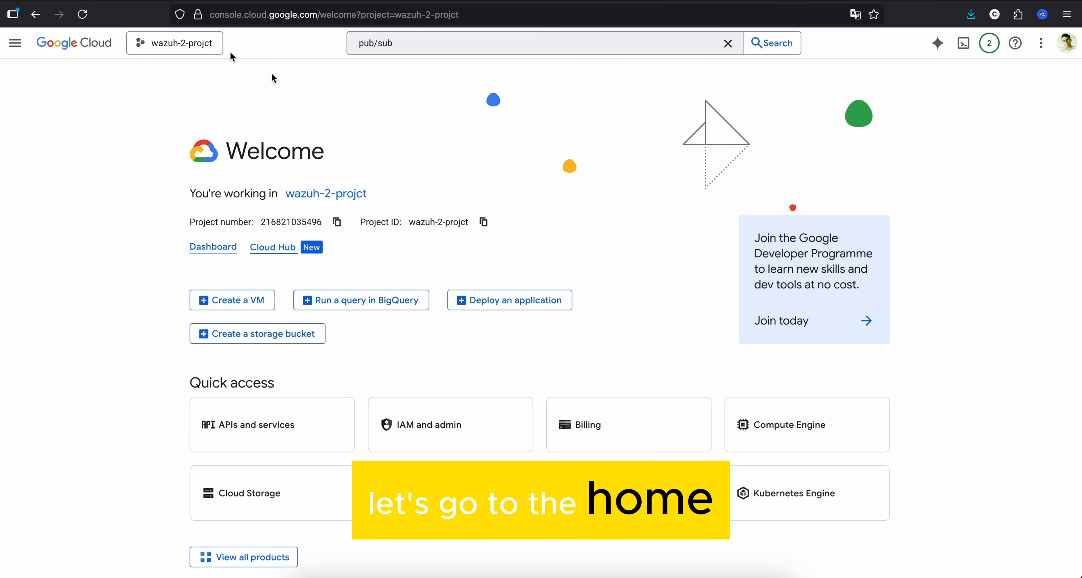
click(488, 225)
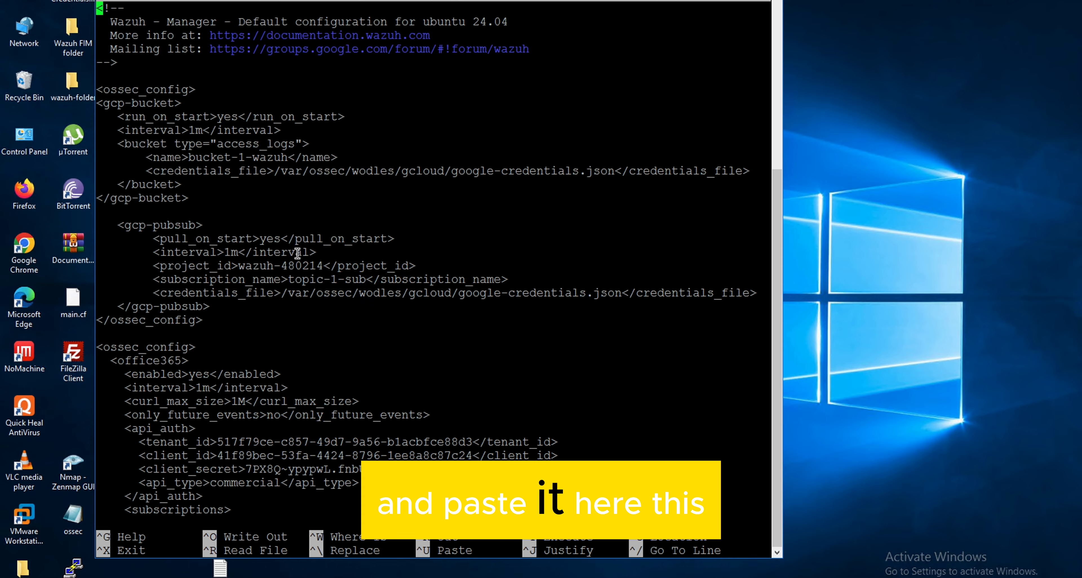
drag(153, 267, 413, 265)
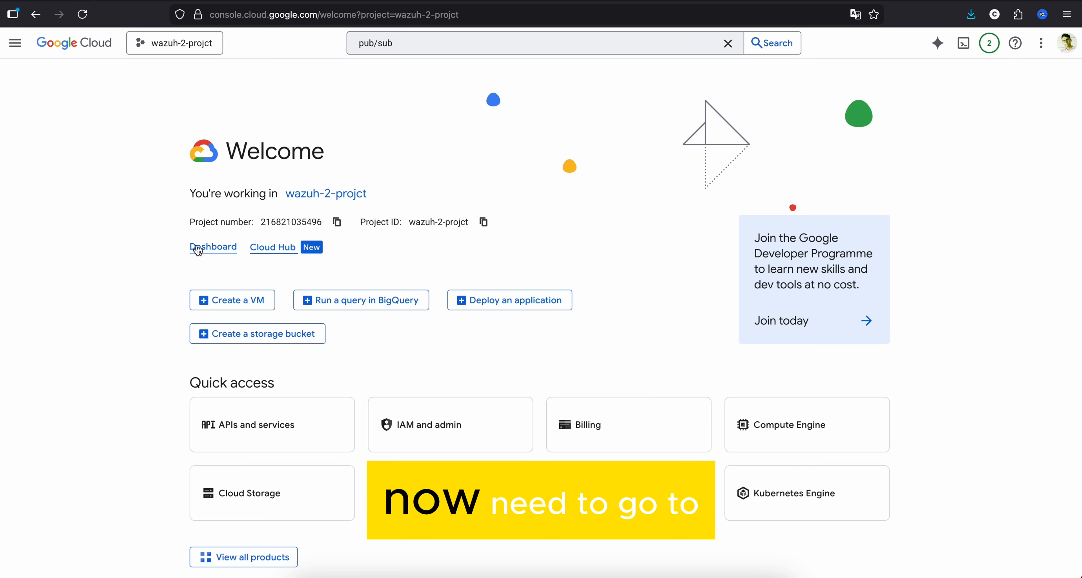
- Go to the wazuh-2-projct dashboard, find Pub/Sub through search and open the details of topic-2
click(199, 251)
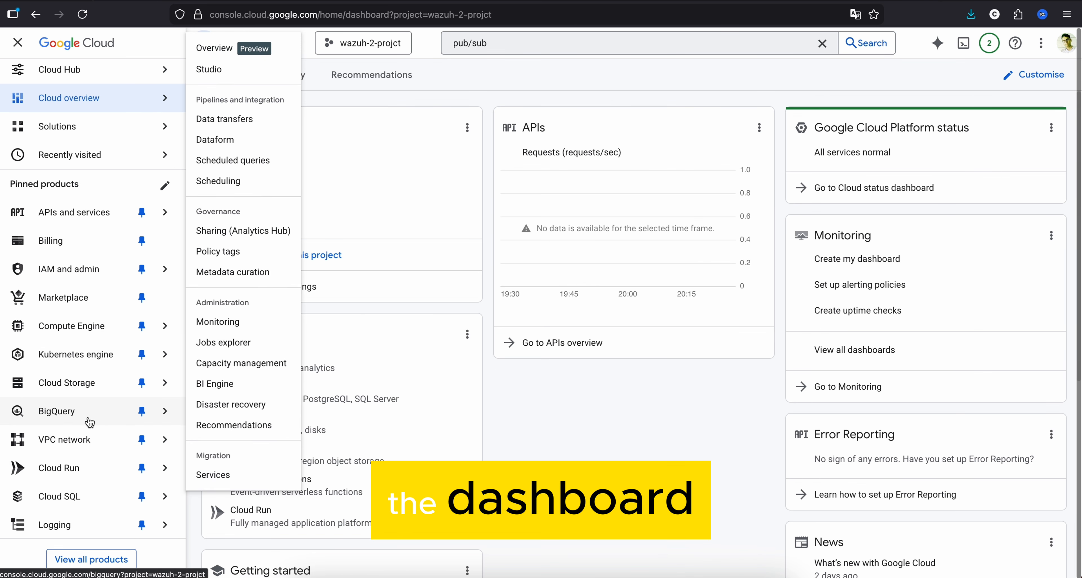
scroll(90, 422, down, 2)
scroll(90, 423, up, 2)
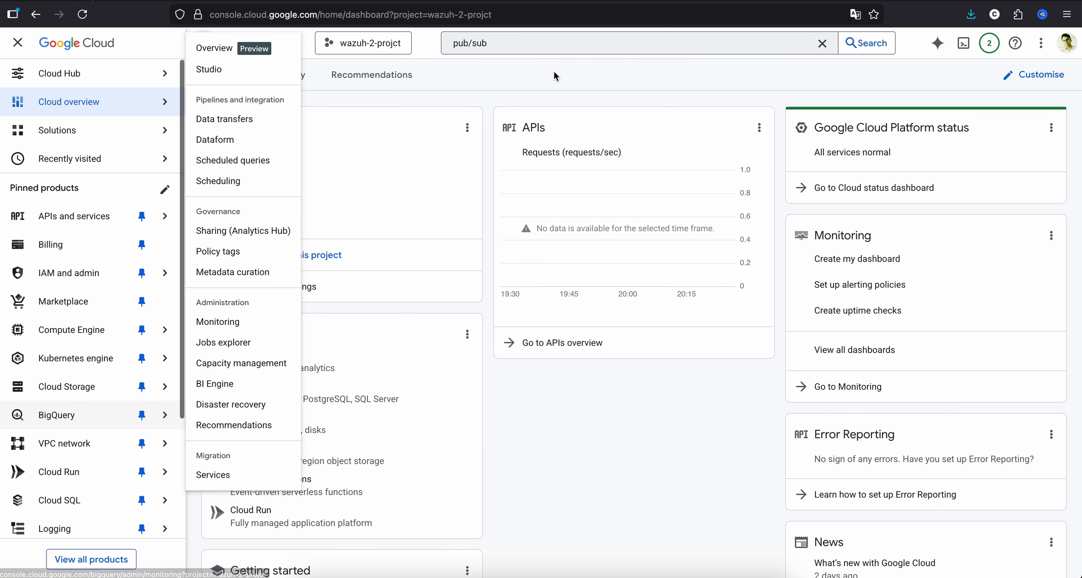
click(528, 47)
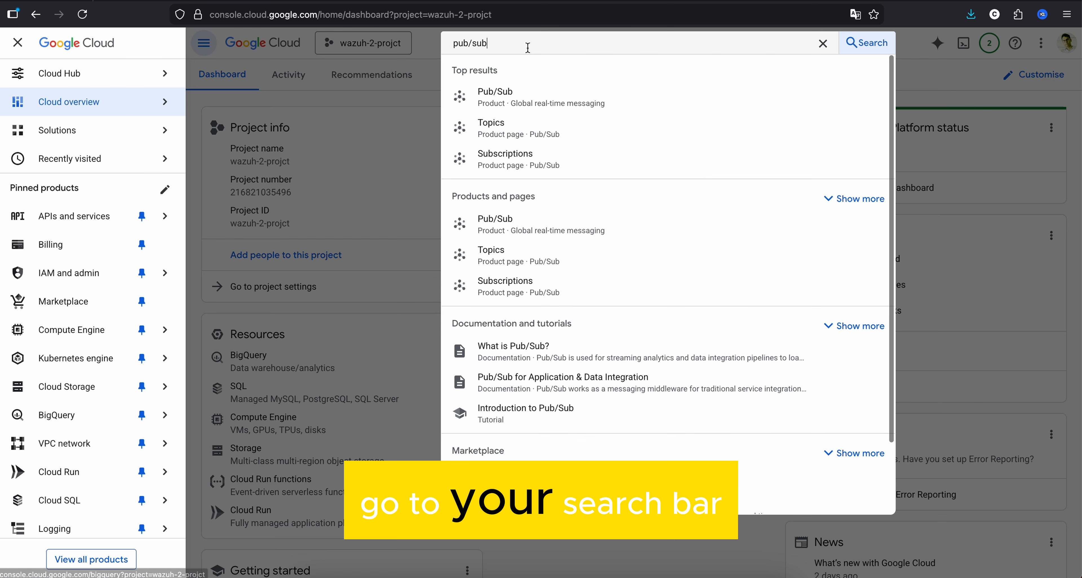
click(519, 105)
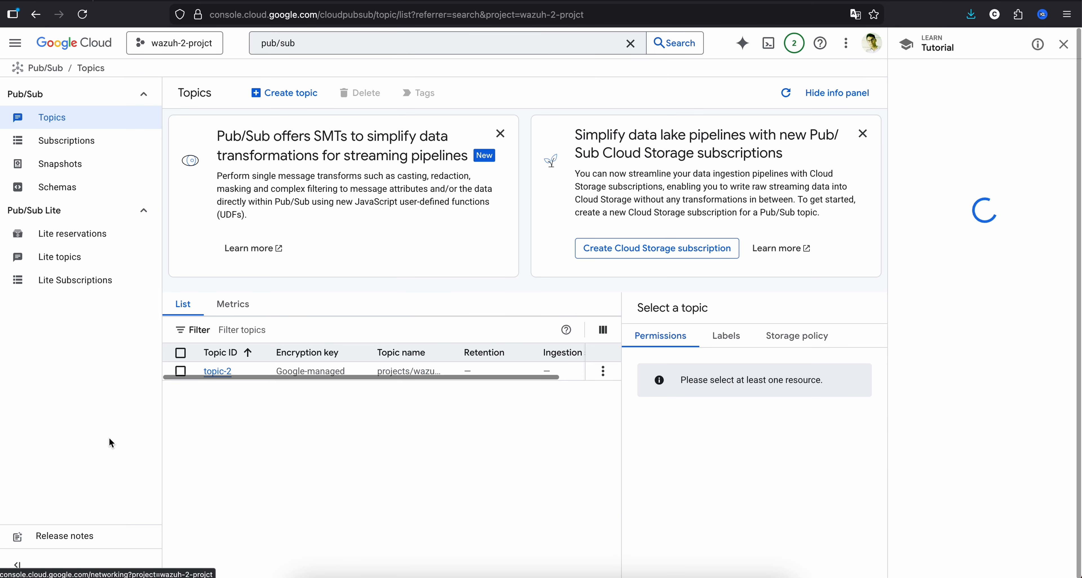
click(220, 372)
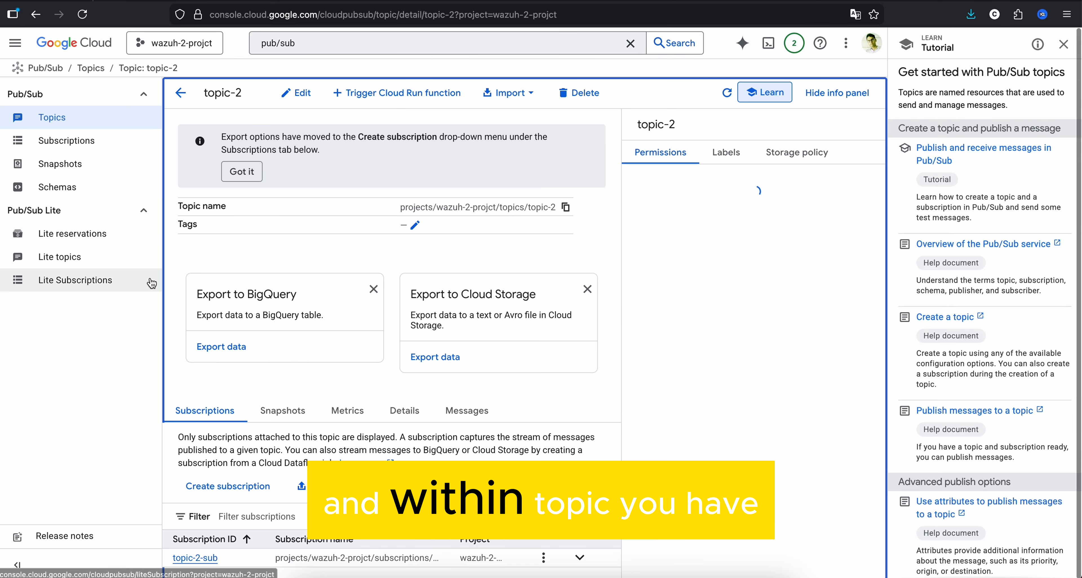
- Open the topic-2-sub subscription and highlight its name along with the matching subscription_name value in ossec.conf
click(78, 142)
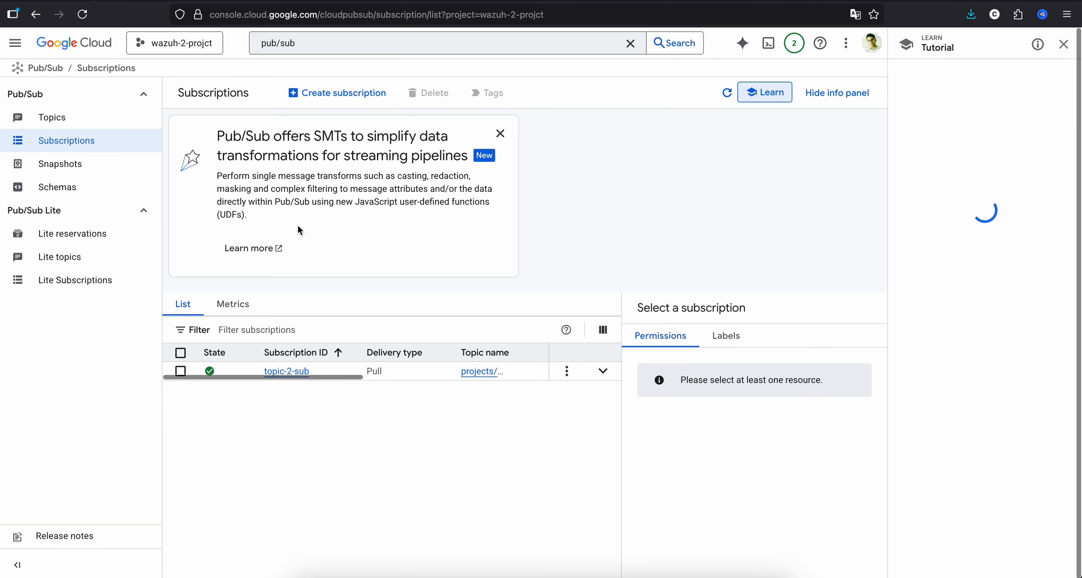
click(276, 380)
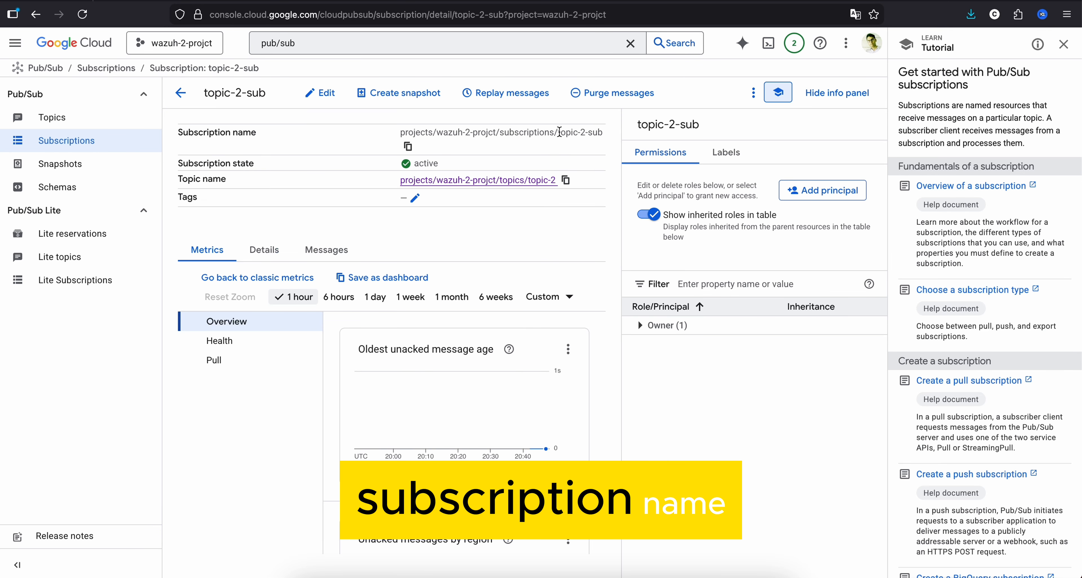
drag(560, 132, 608, 138)
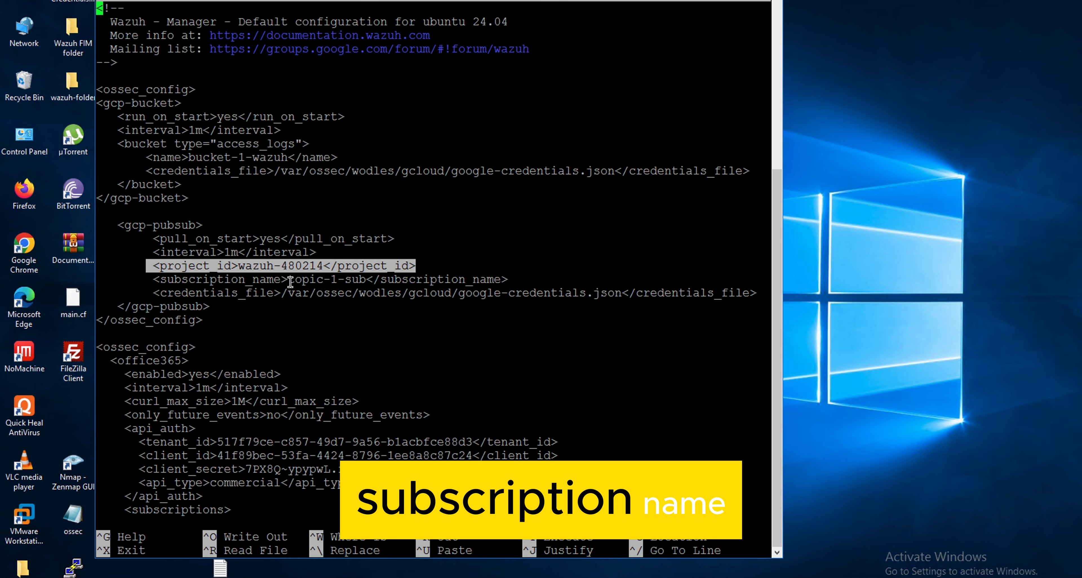
drag(287, 282, 366, 279)
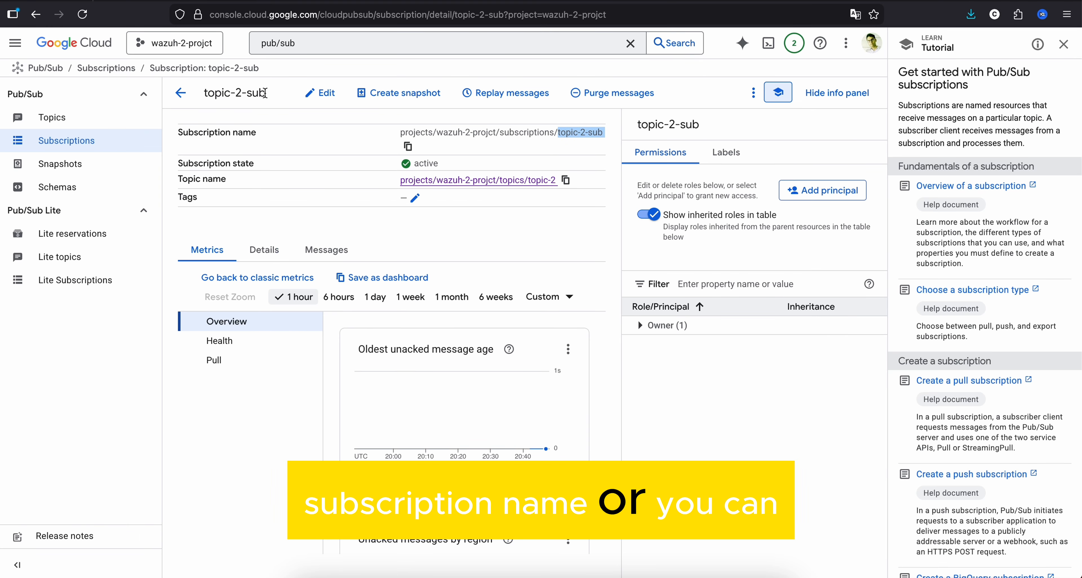
drag(266, 92, 207, 91)
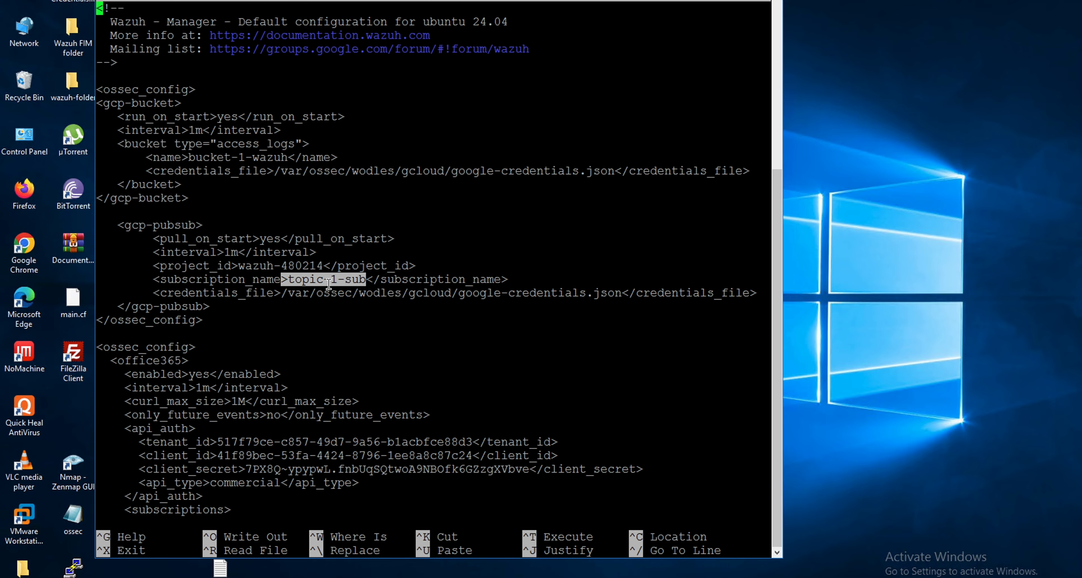
- Highlight the credentials_file tag, the google-credentials.json file name and the closing gcp-pubsub tag in ossec.conf
drag(159, 293, 280, 293)
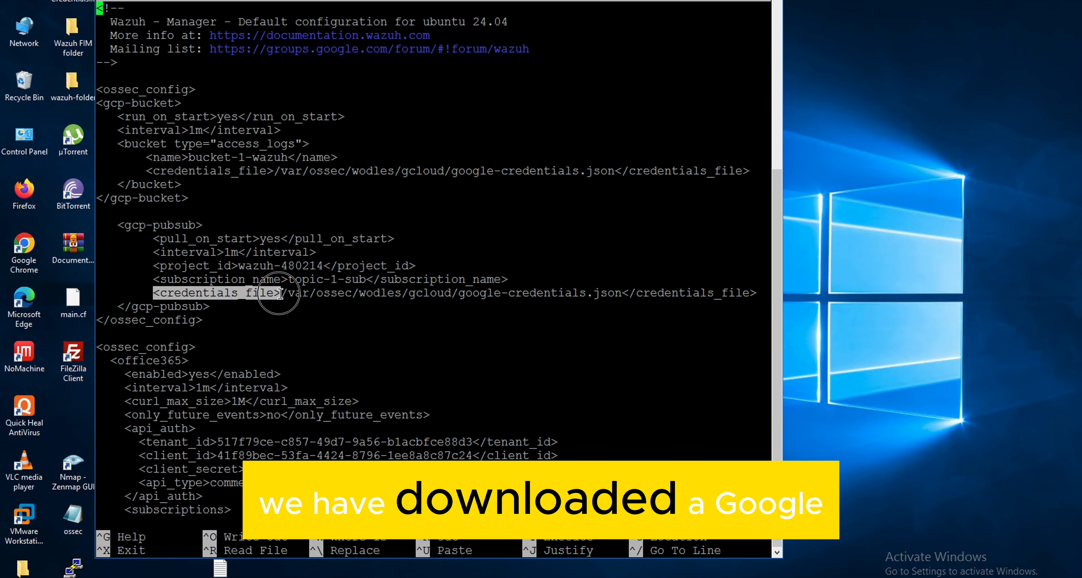
drag(461, 296, 620, 293)
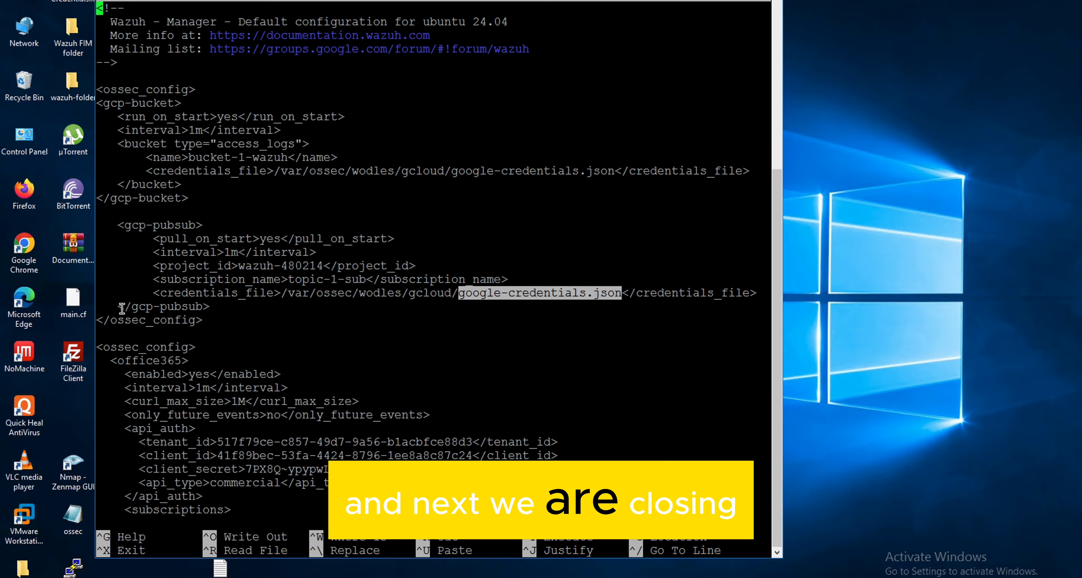
drag(119, 307, 195, 318)
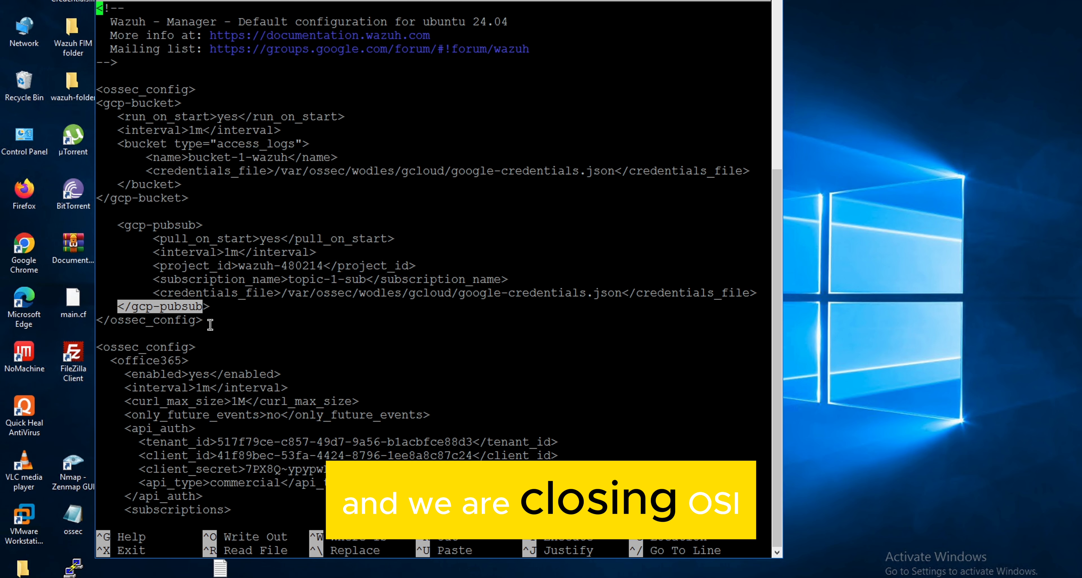
- Highlight the gcp-pubsub block in ossec.conf and open the Google Cloud security module from the Wazuh overview
drag(211, 324, 92, 231)
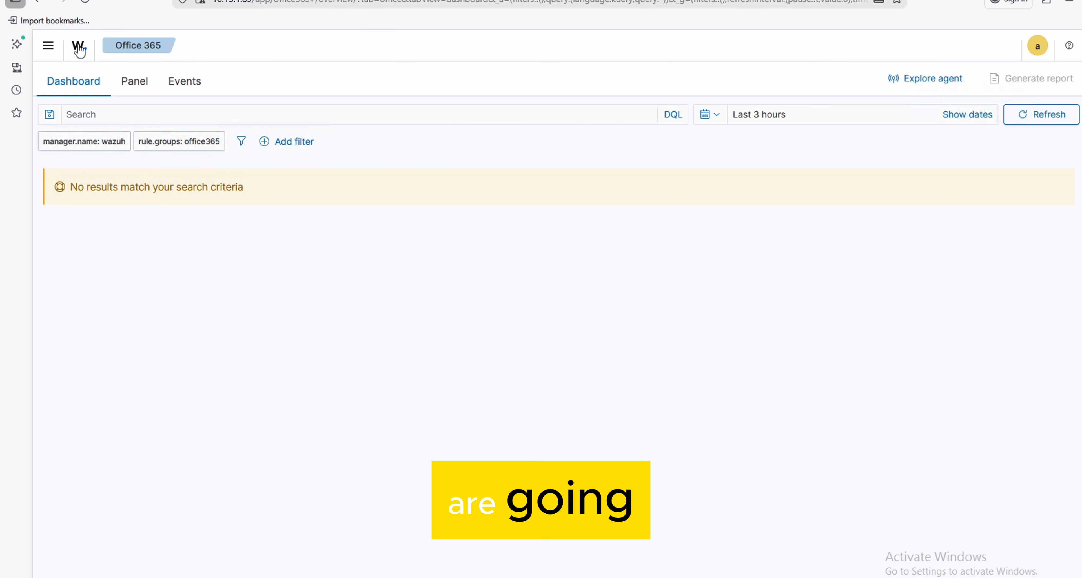
click(78, 47)
scroll(789, 363, down, 5)
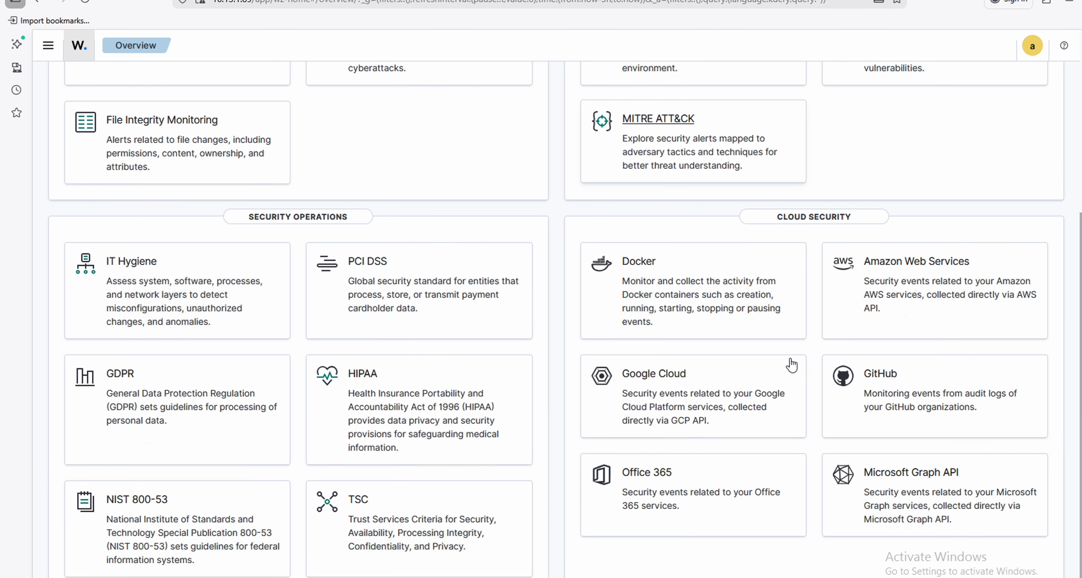
click(663, 376)
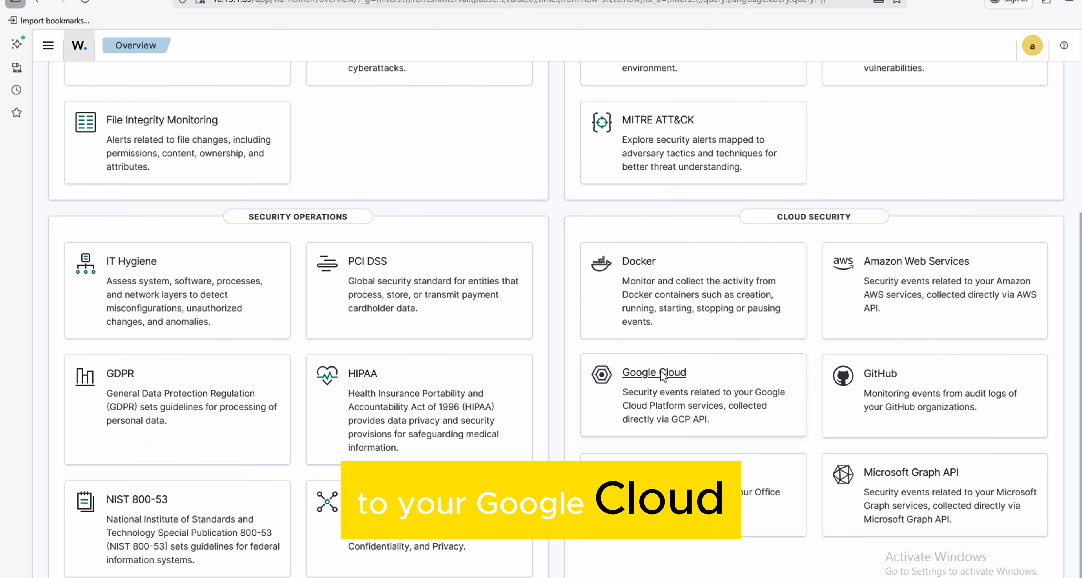
- Set the Google Cloud dashboard's time range to the last 3 days and look over its charts
click(816, 121)
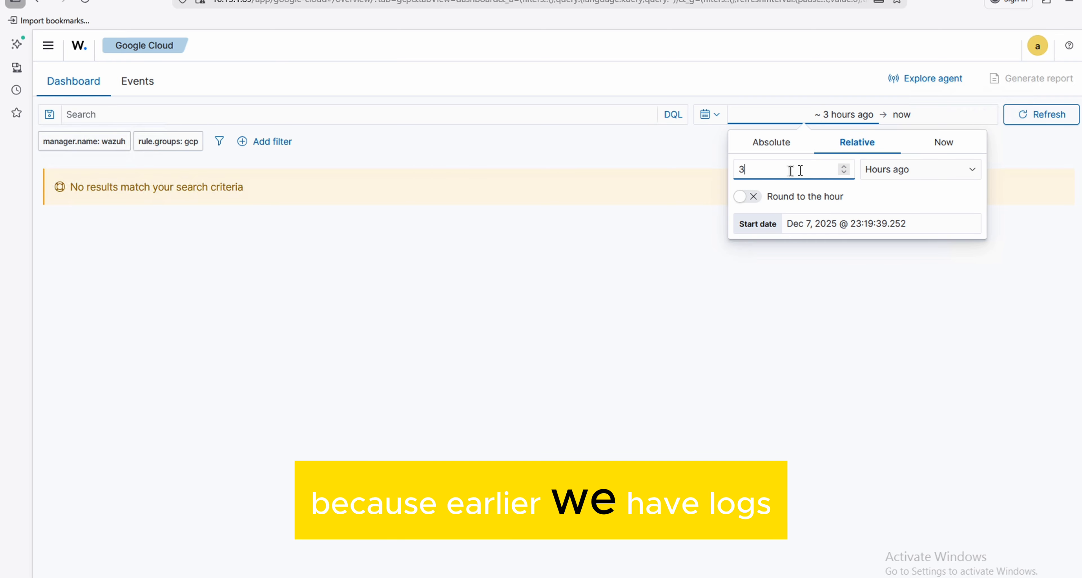
click(897, 172)
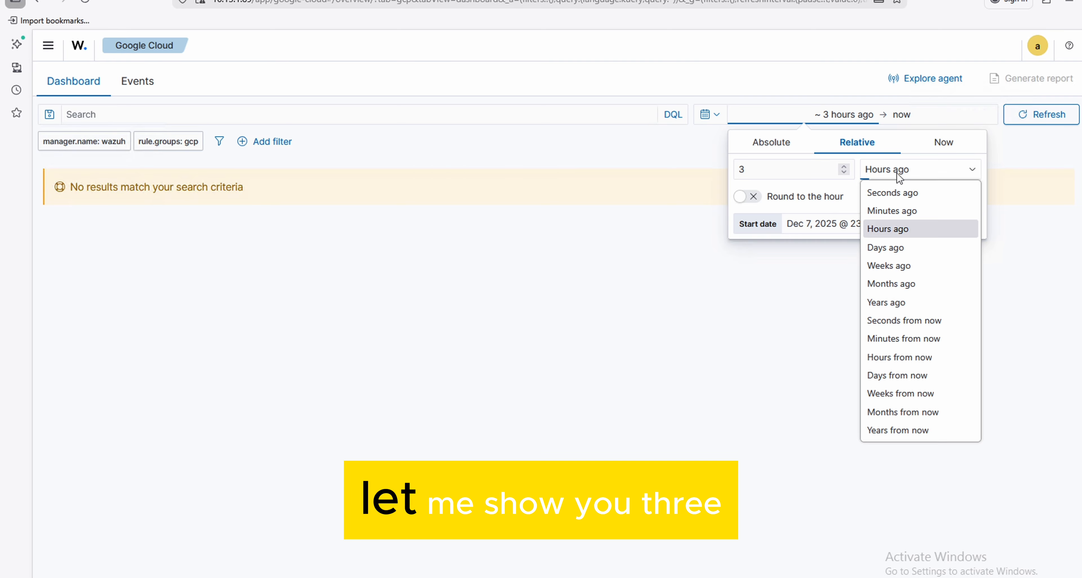
click(891, 250)
click(1045, 119)
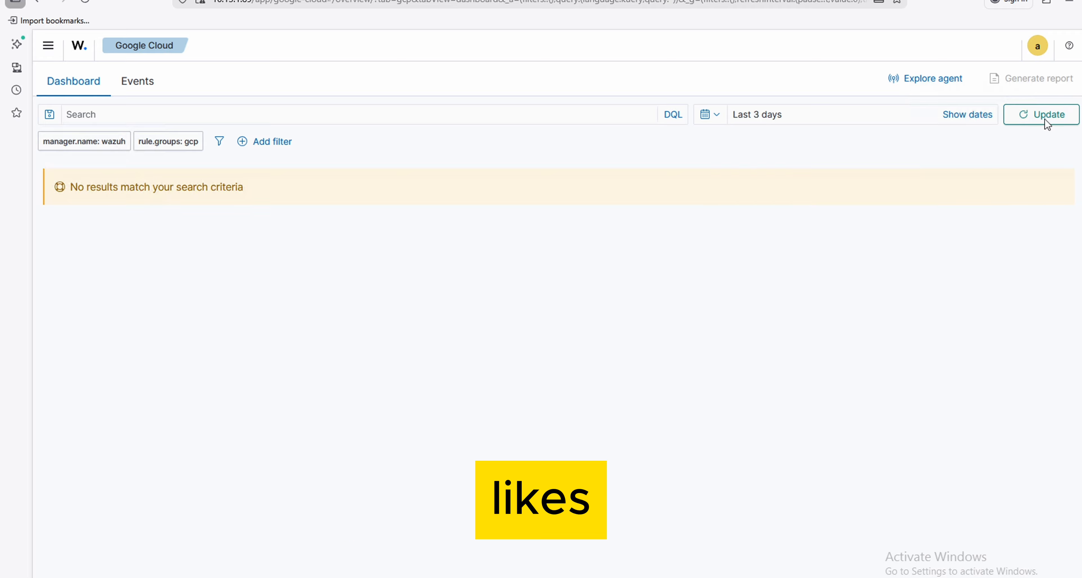
click(1045, 122)
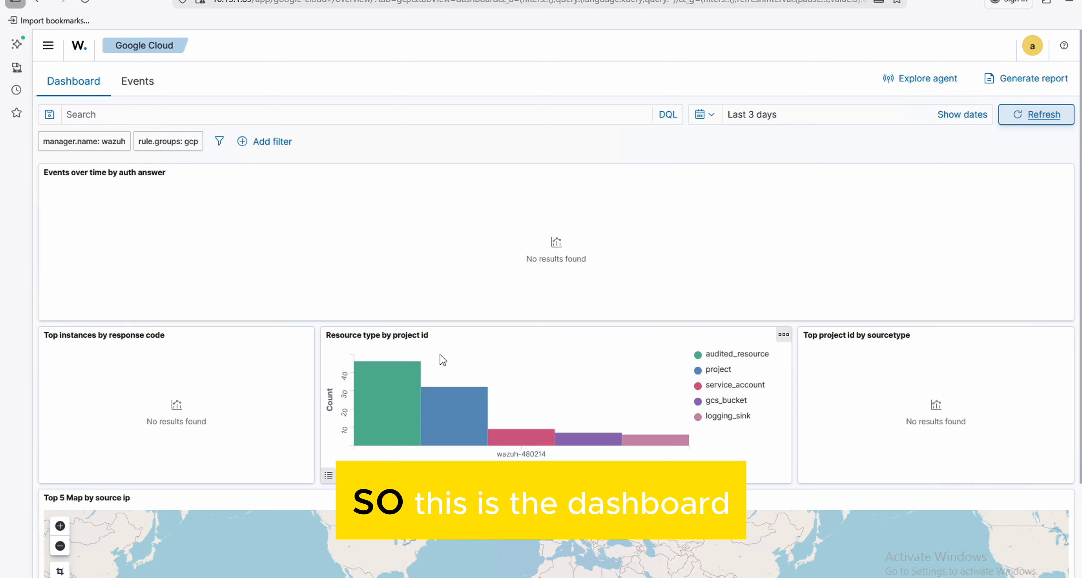
scroll(440, 354, down, 3)
scroll(439, 354, up, 3)
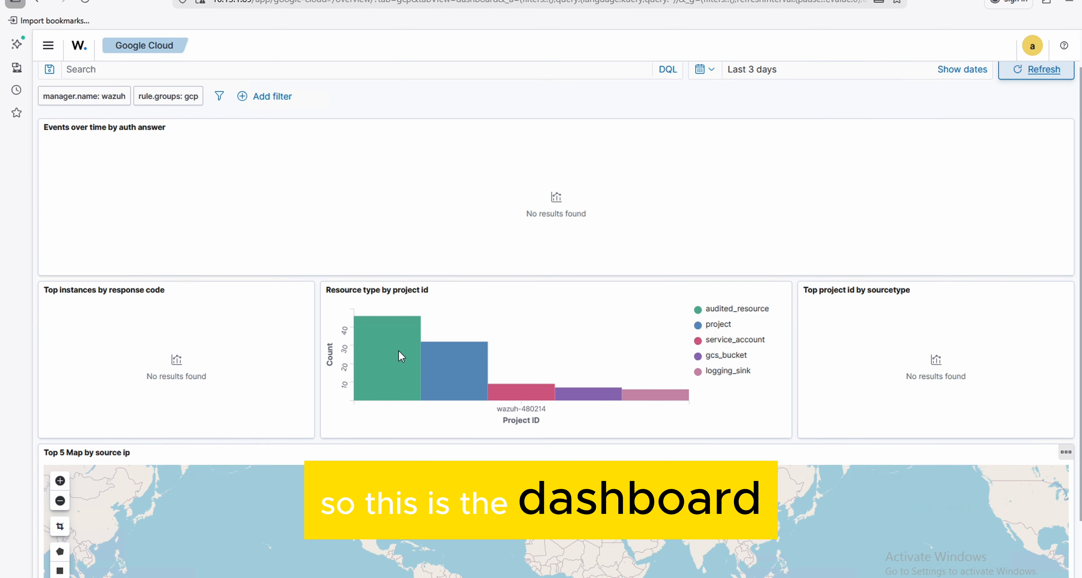
- Open the Google Cloud events list and look through the resource types of the logged events
click(144, 80)
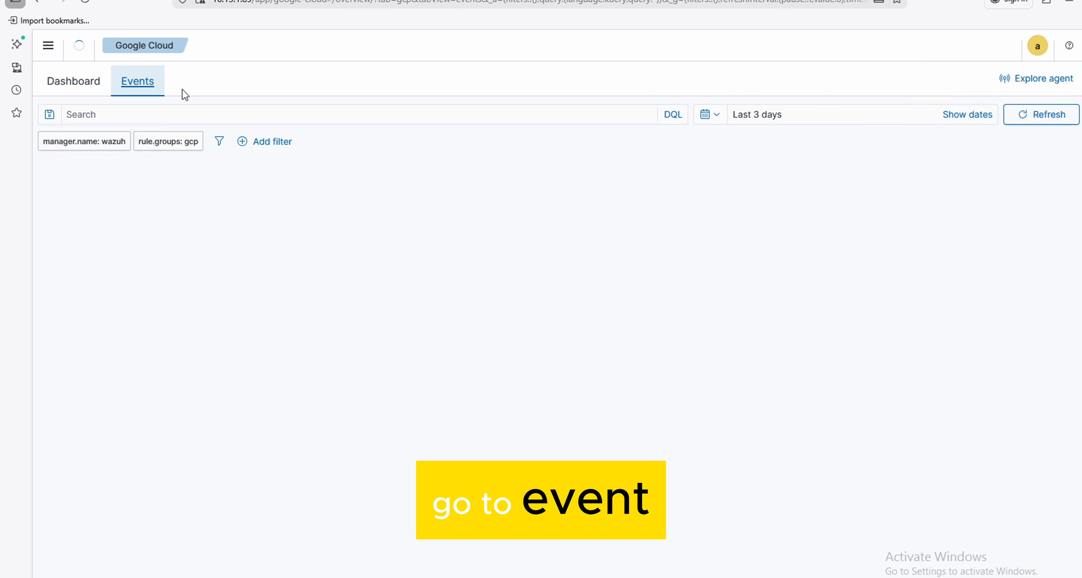
scroll(284, 381, down, 4)
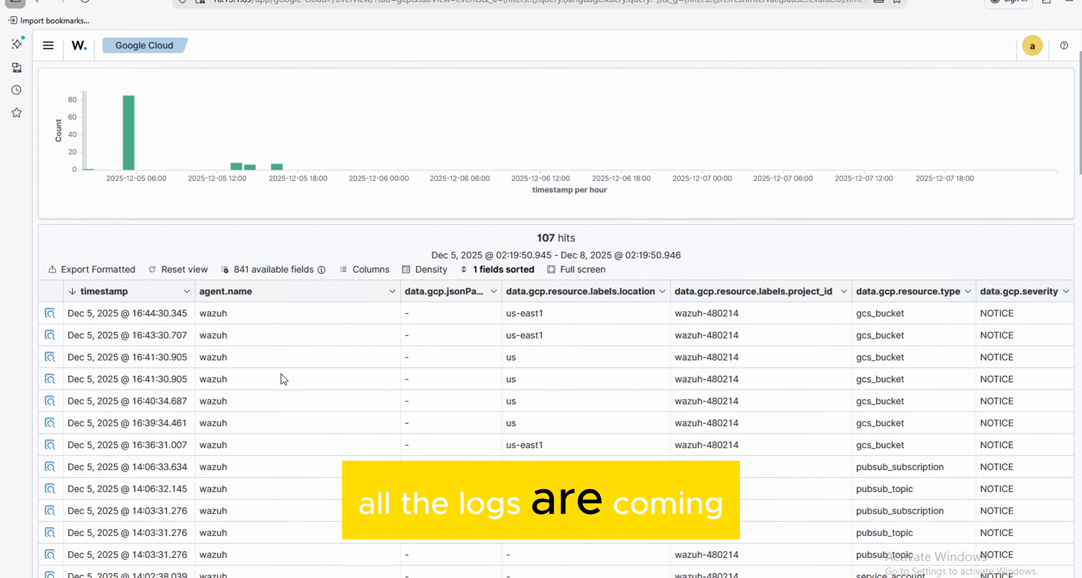
scroll(284, 379, down, 1)
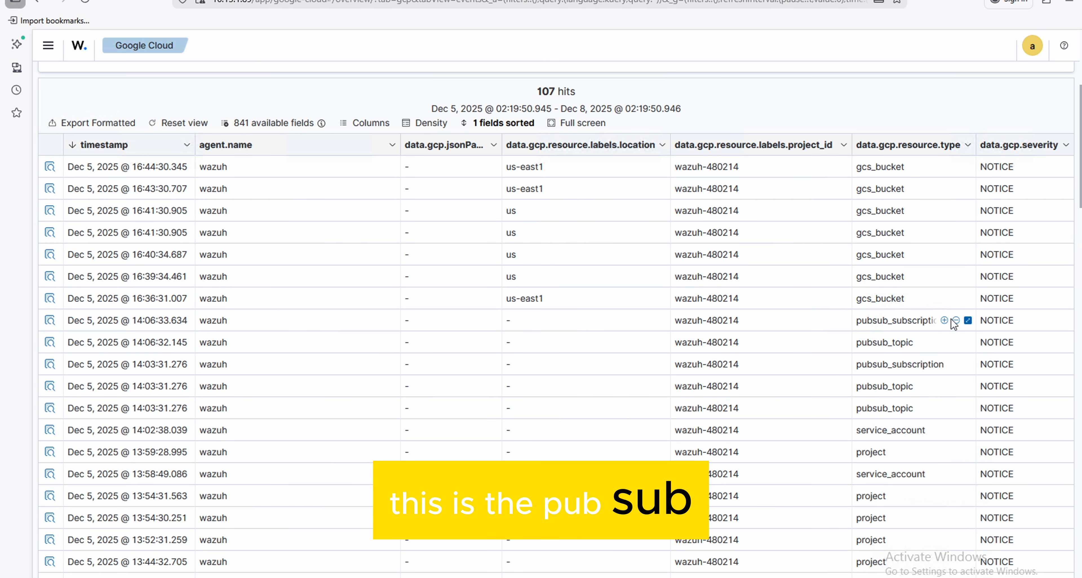
click(948, 320)
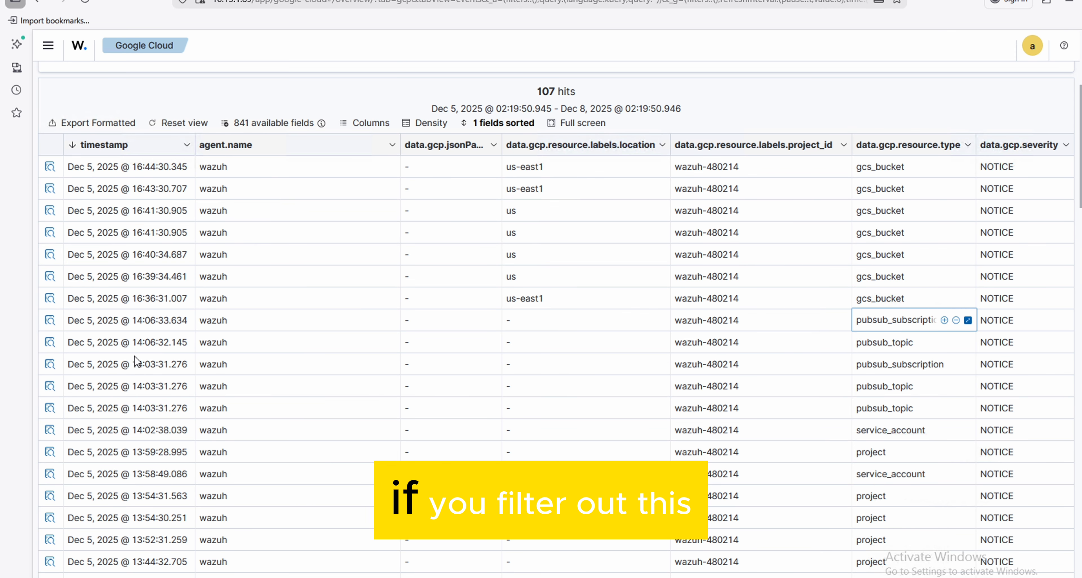
- Inspect the document details of the pubsub_subscription event logged Dec 5, 2025 @ 14:06:33.634
click(48, 321)
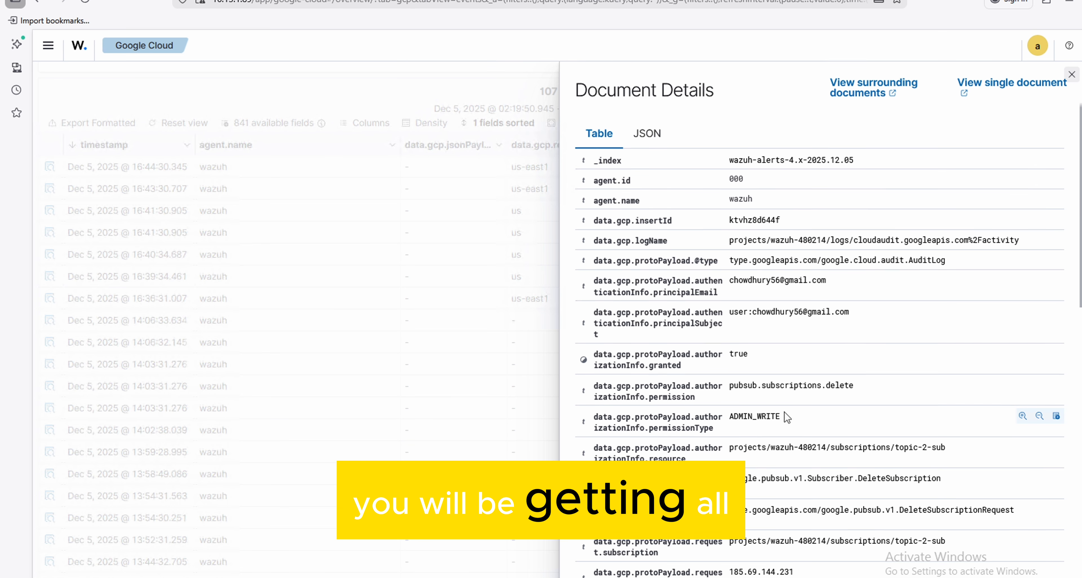
scroll(785, 413, down, 3)
scroll(785, 412, down, 1)
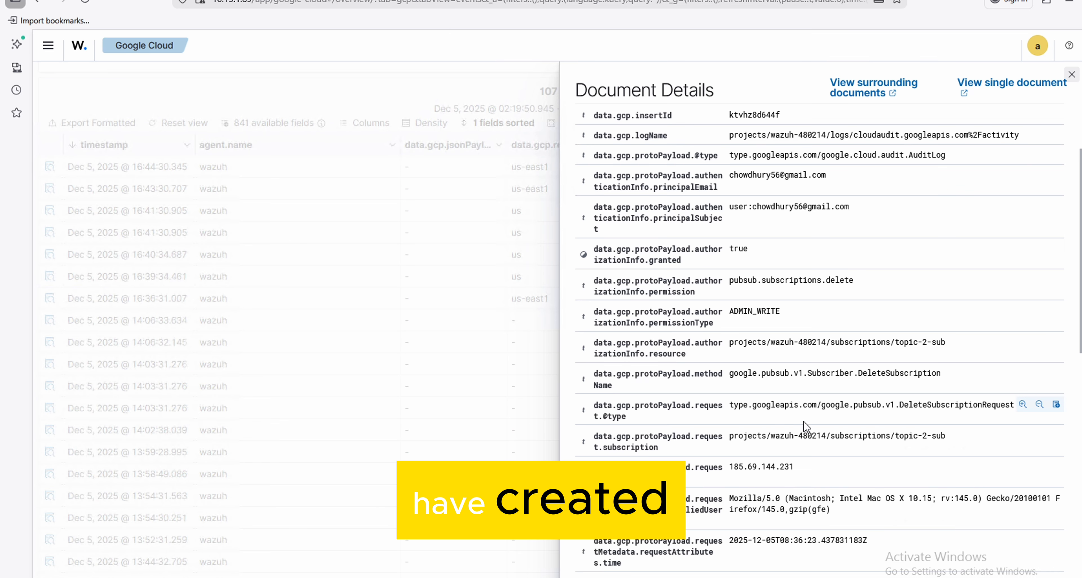
scroll(808, 428, down, 5)
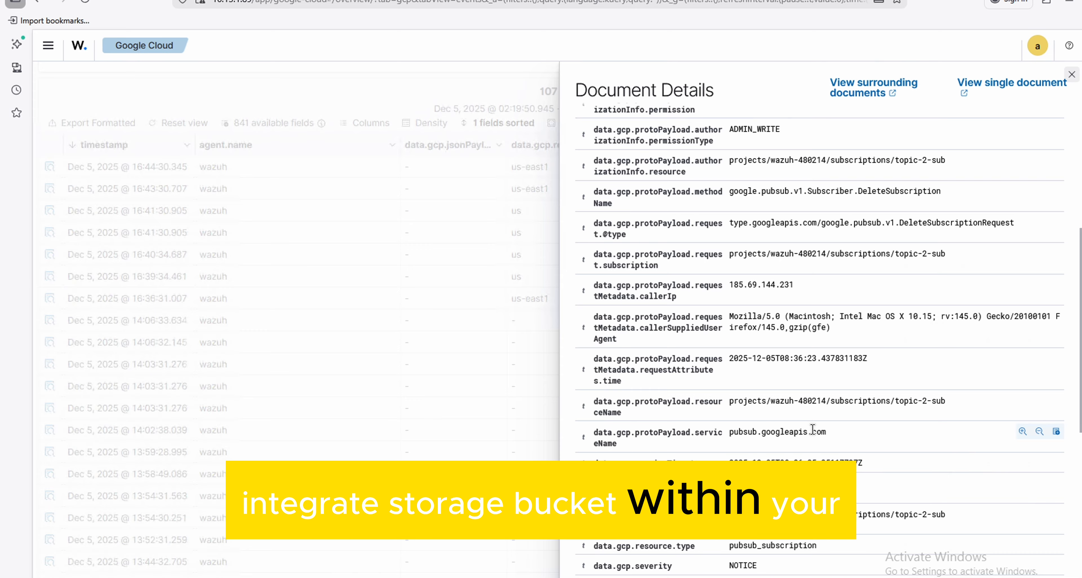
- Switch to the Google Cloud console's welcome page, authorise Cloud Shell for wazuh-2-projct and close its terminal session
key(ctrl+Left)
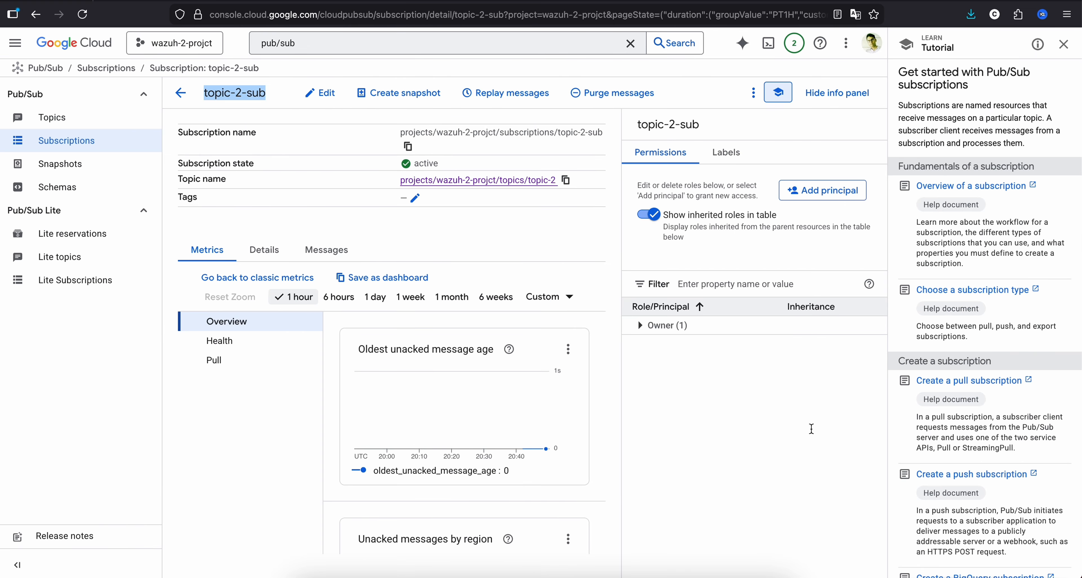
click(91, 43)
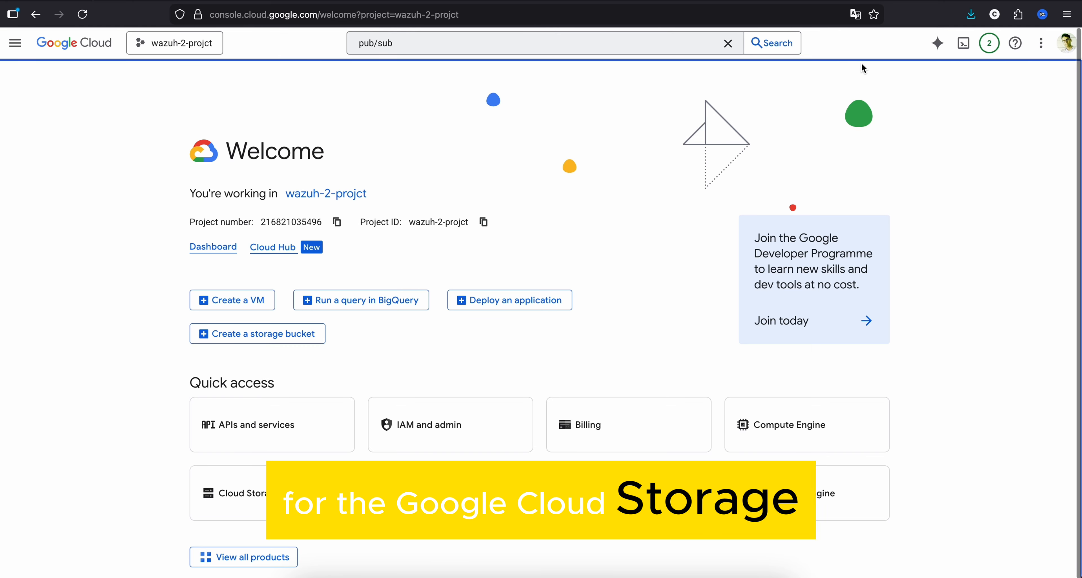
click(963, 46)
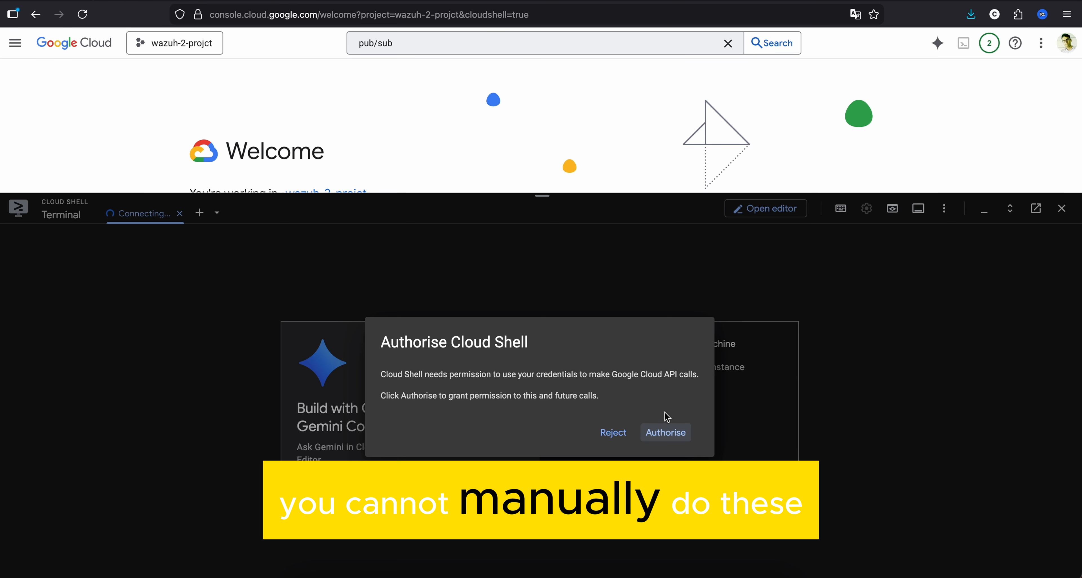
click(666, 437)
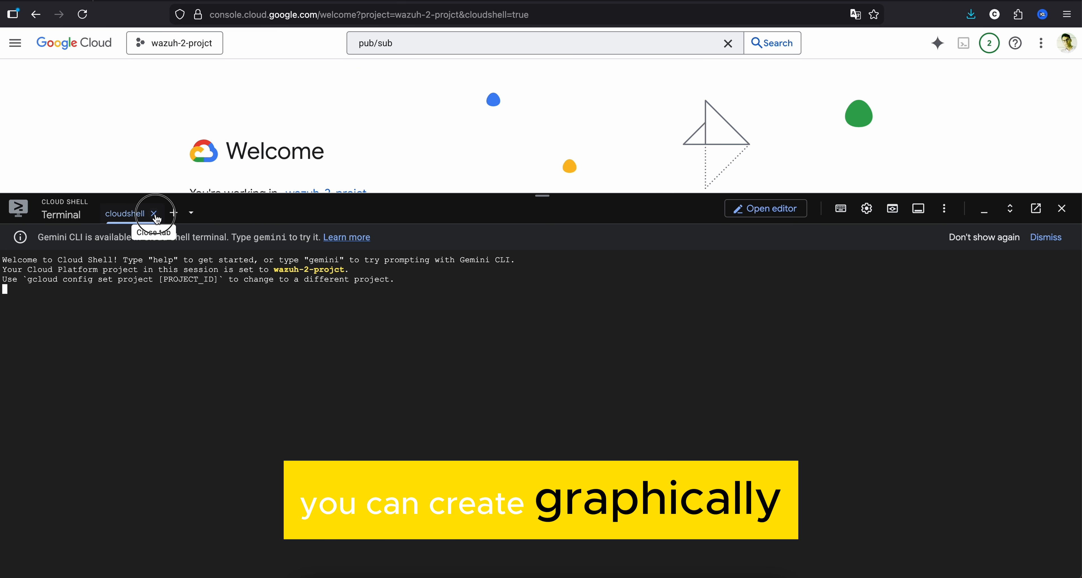
click(154, 214)
- Search the Google Cloud console for buckets and open the Cloud Storage Buckets page
click(411, 42)
key(ctrl+a)
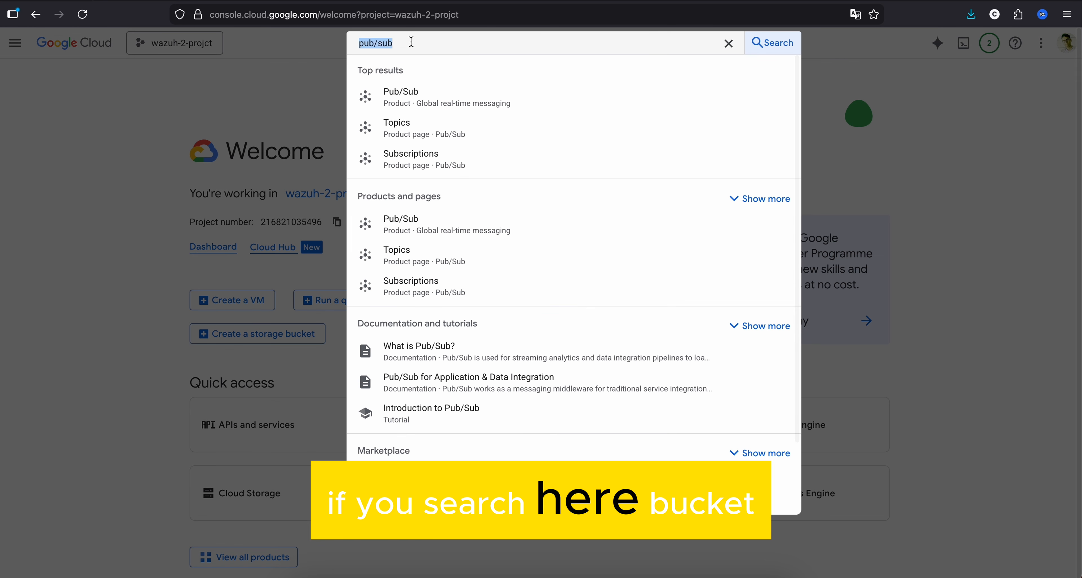
text(buckets)
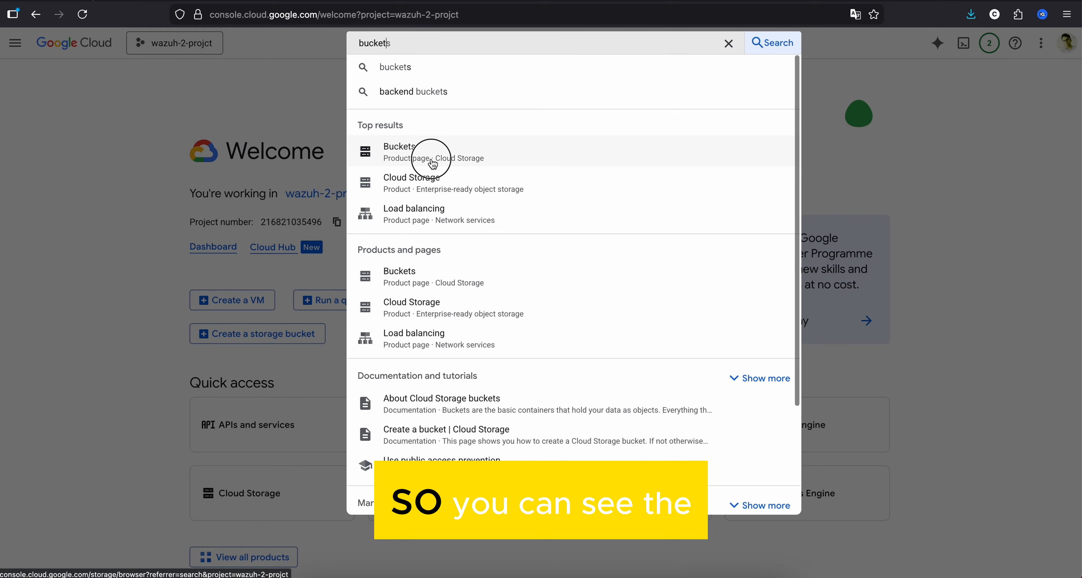
click(434, 152)
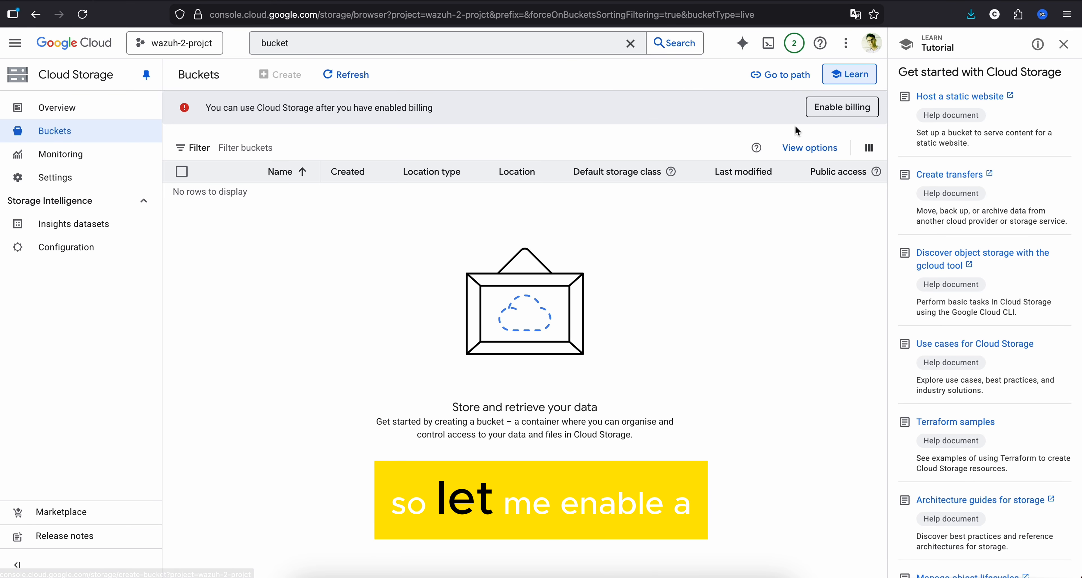
- Try to enable billing for wazuh-2-projct with the Maps Billing account _New billing account
click(826, 113)
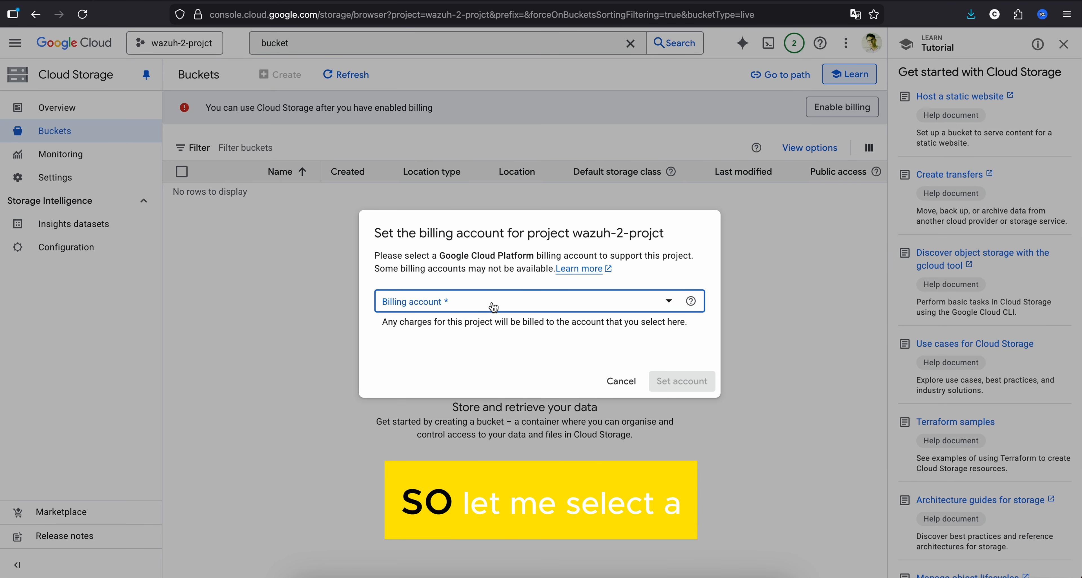
click(492, 304)
click(471, 377)
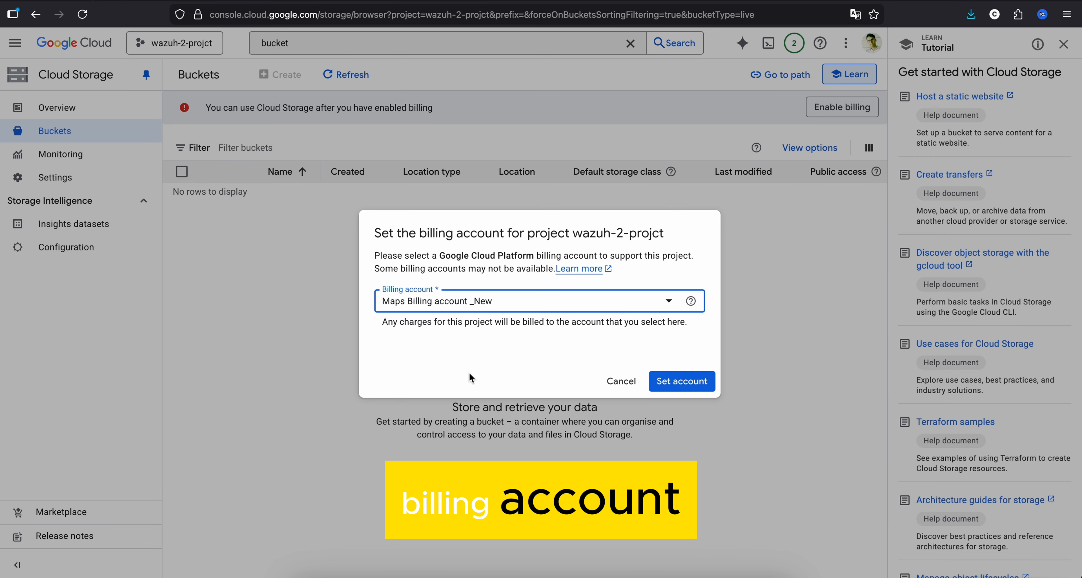
click(690, 381)
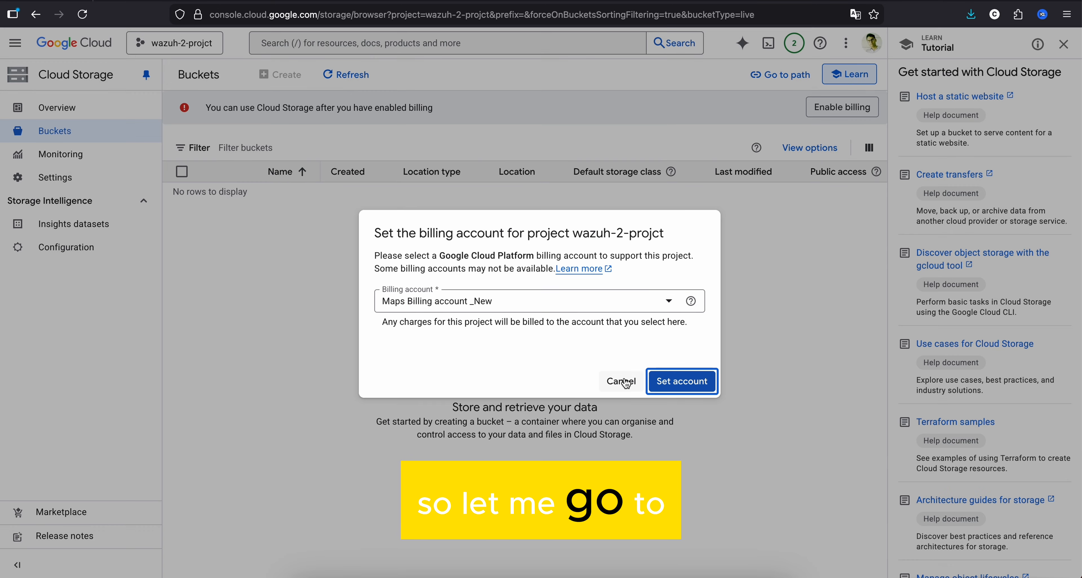
click(622, 382)
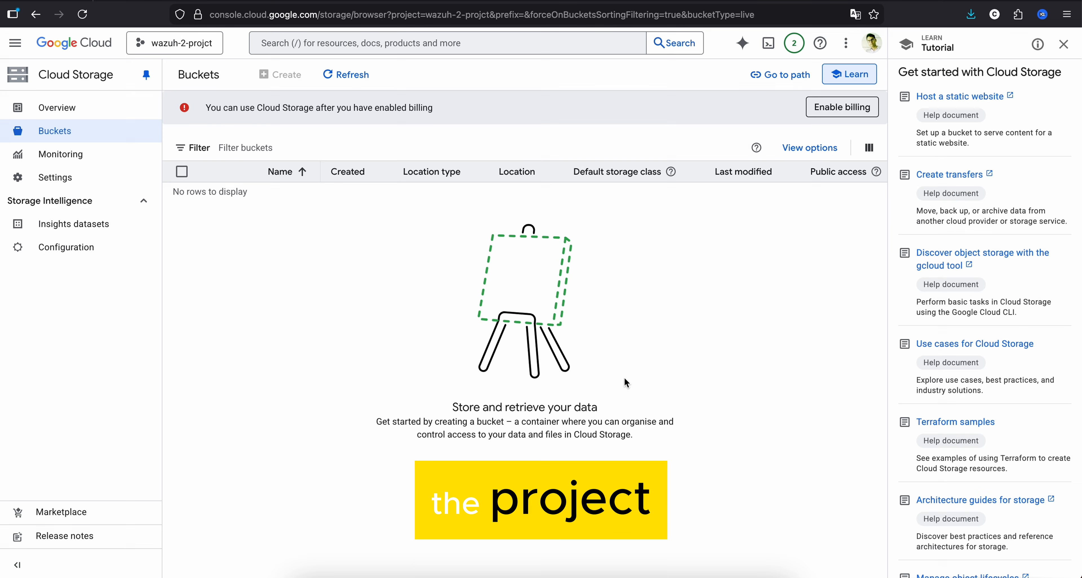
- Switch to the wazuh project and activate Cloud Shell, dismissing the tip about pinning frequently used buckets
click(194, 50)
click(345, 257)
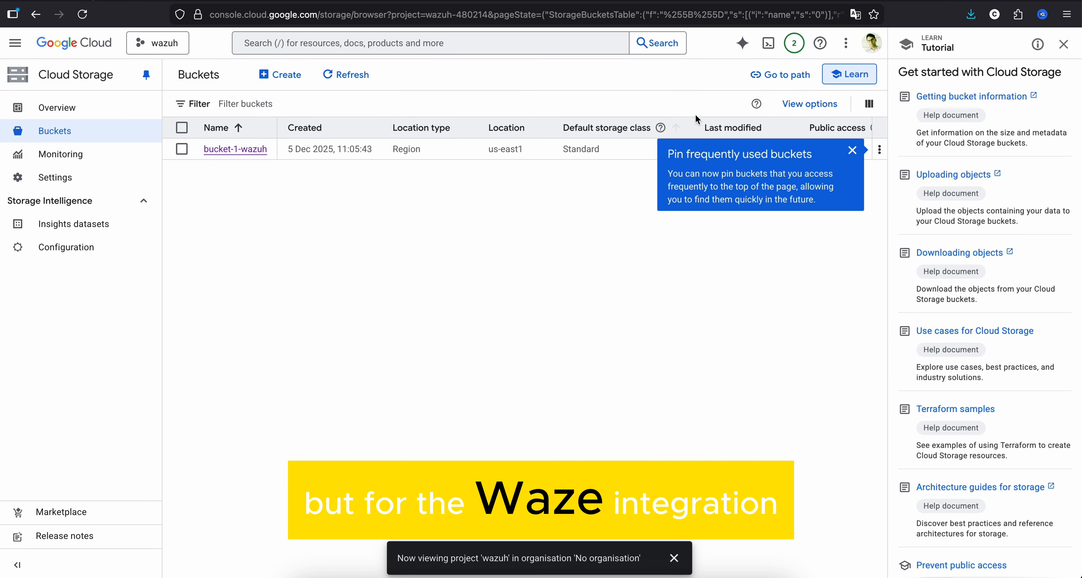
click(767, 51)
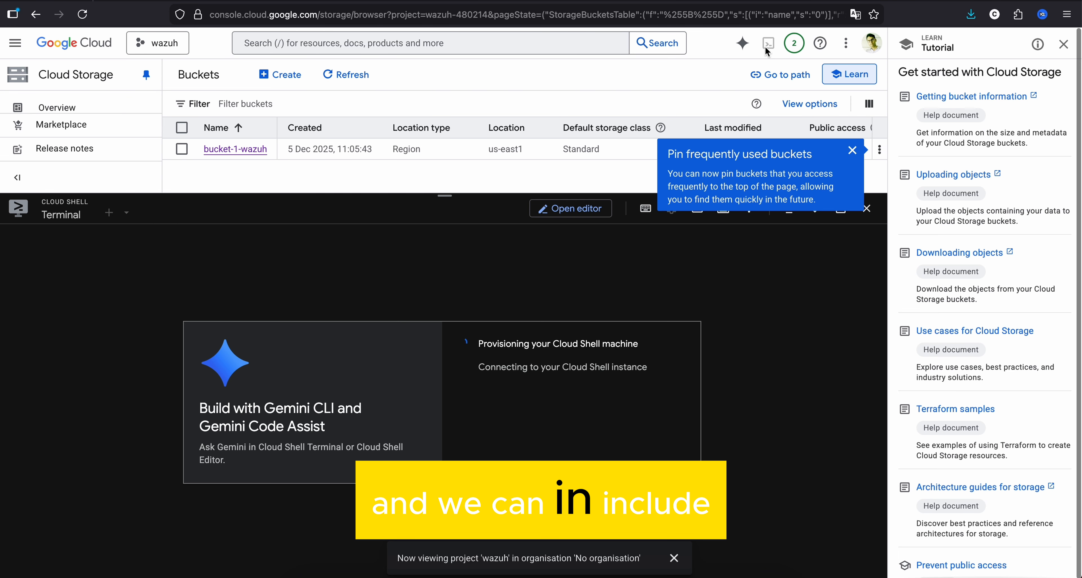
click(852, 150)
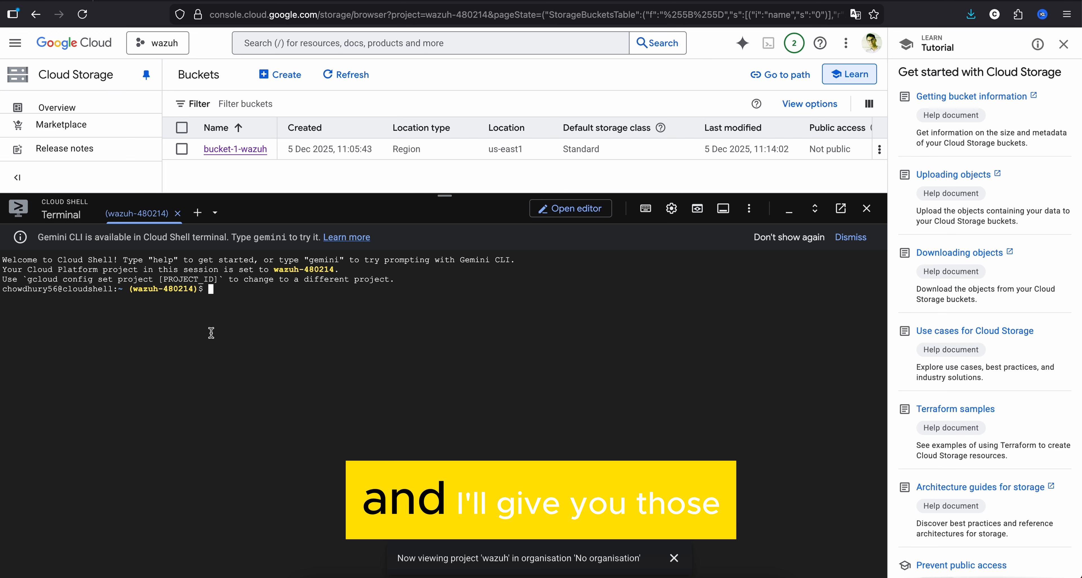
- Paste the command gcloud storage buckets create gs://<YOUR_BUCKET_NAME> into Cloud Shell and remove its extra leading dollar sign
right_click(296, 323)
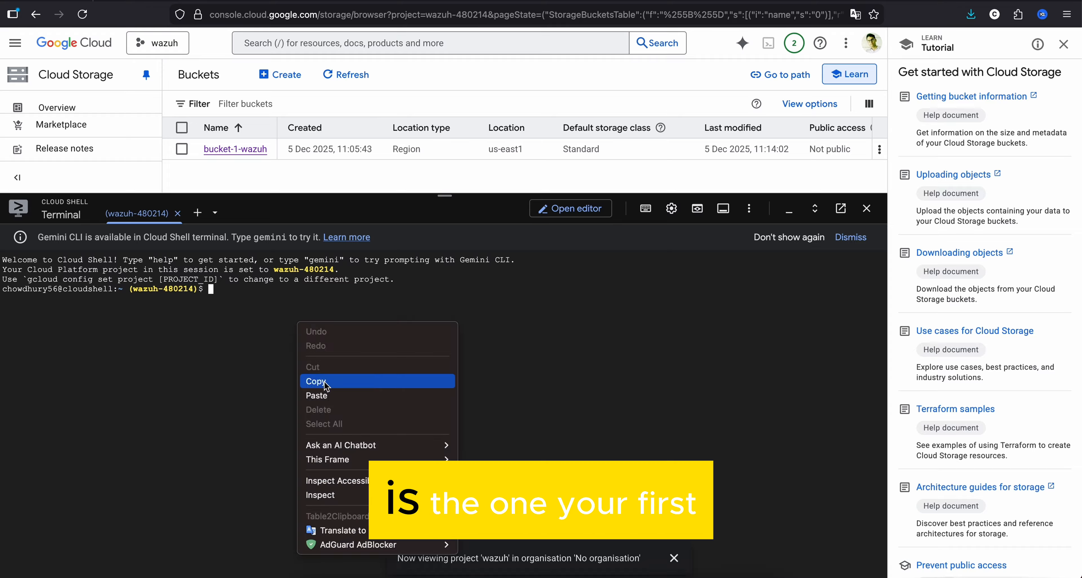
click(323, 393)
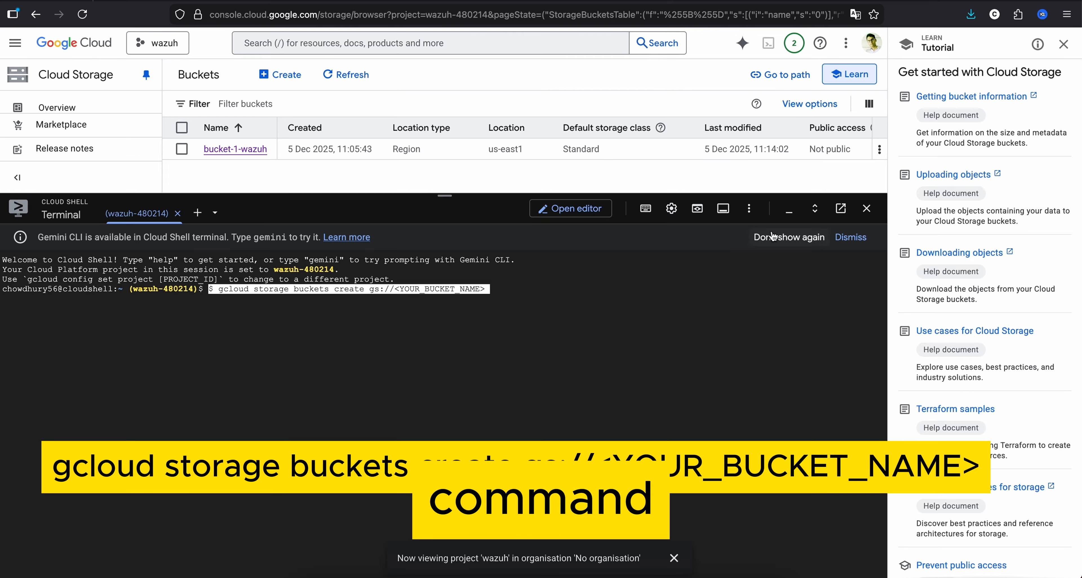
key(Left)
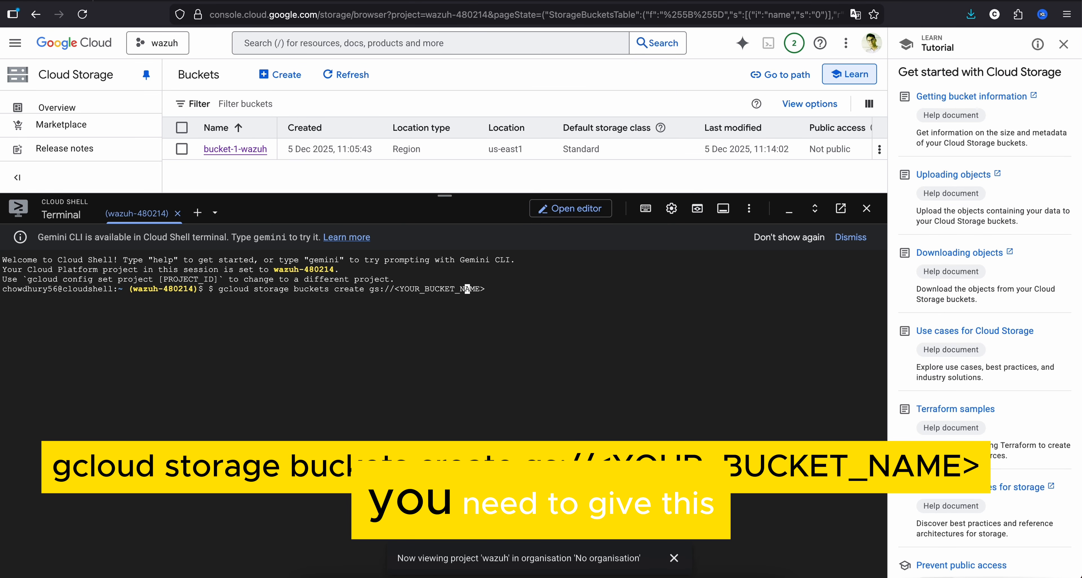
key(Right)
key(Right)
key(Right)
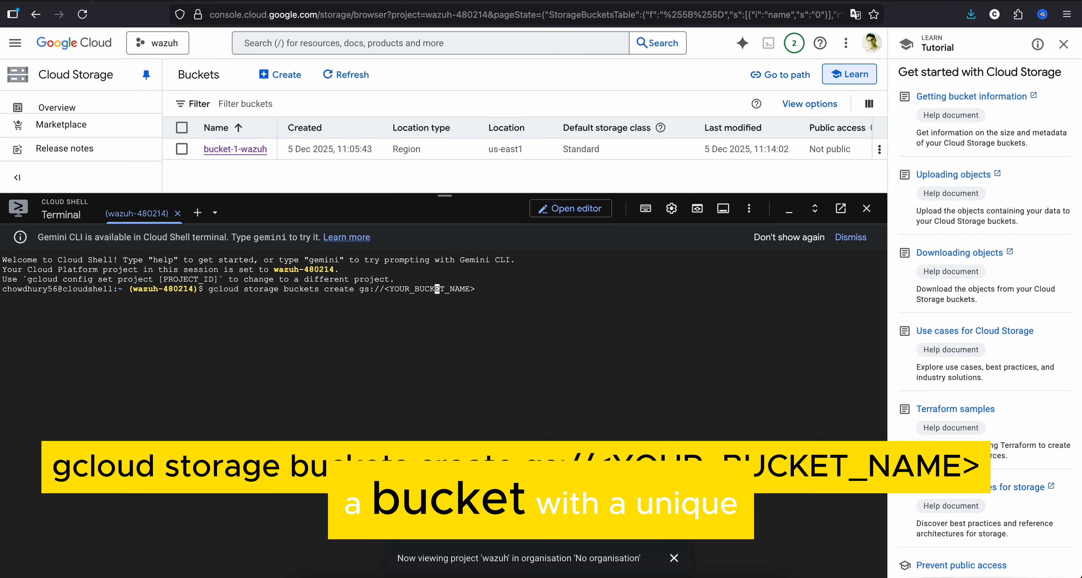
- Replace the <YOUR_BUCKET_NAME> placeholder with bucket-2-wazuh and run the command to create the bucket
key(Right)
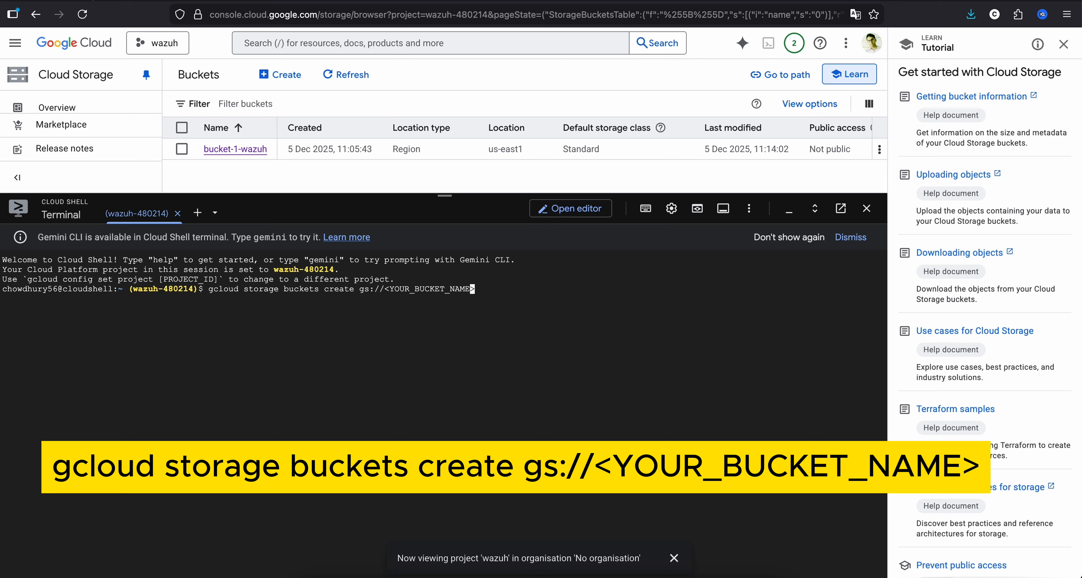
key(BackSpace)
key(BackSpace)
key(BackSpace)
key(BackSpace)
key(BackSpace)
key(BackSpace)
key(BackSpace)
key(BackSpace)
key(BackSpace)
key(BackSpace)
key(BackSpace)
key(BackSpace)
key(BackSpace)
text(cket-2)
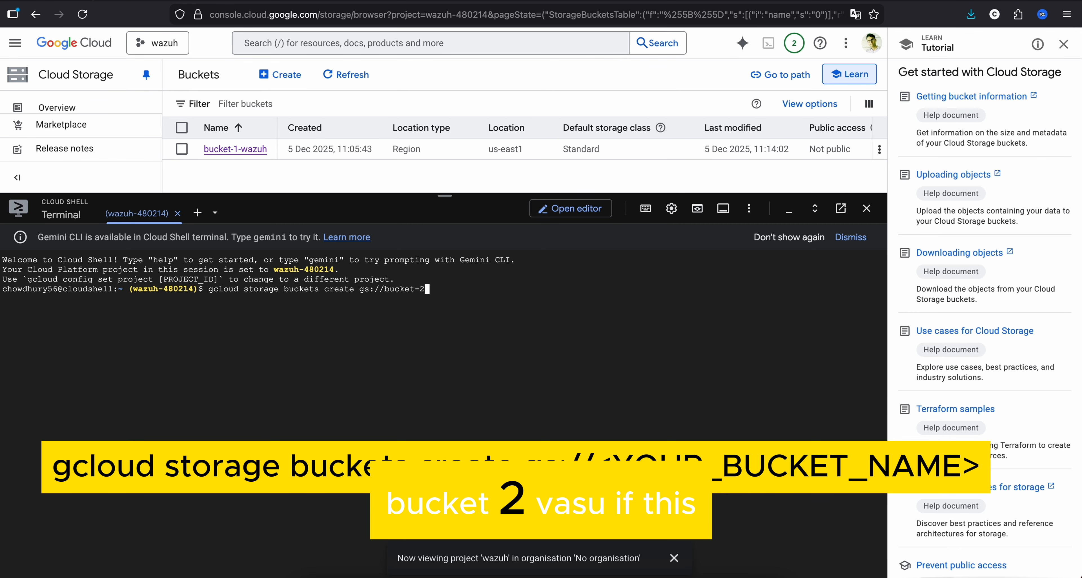
text(-wazuh)
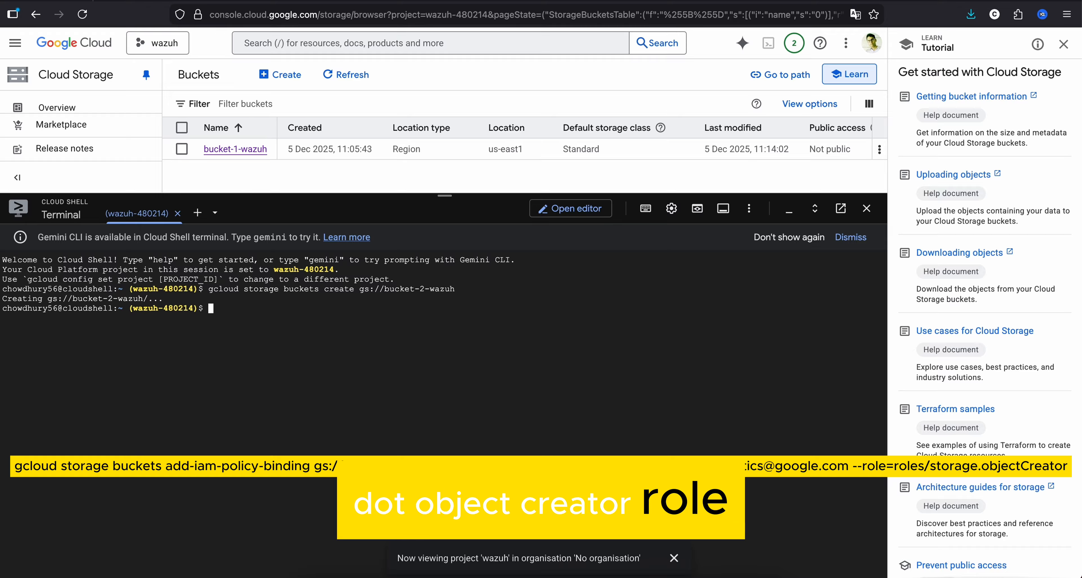
- Paste and try to run the gcloud storage buckets add-iam-policy-binding command granting the Cloud Storage analytics group roles/storage.objectCreator, with the <YOUR_BUCKET_NAME> placeholder unedited
right_click(241, 345)
click(278, 418)
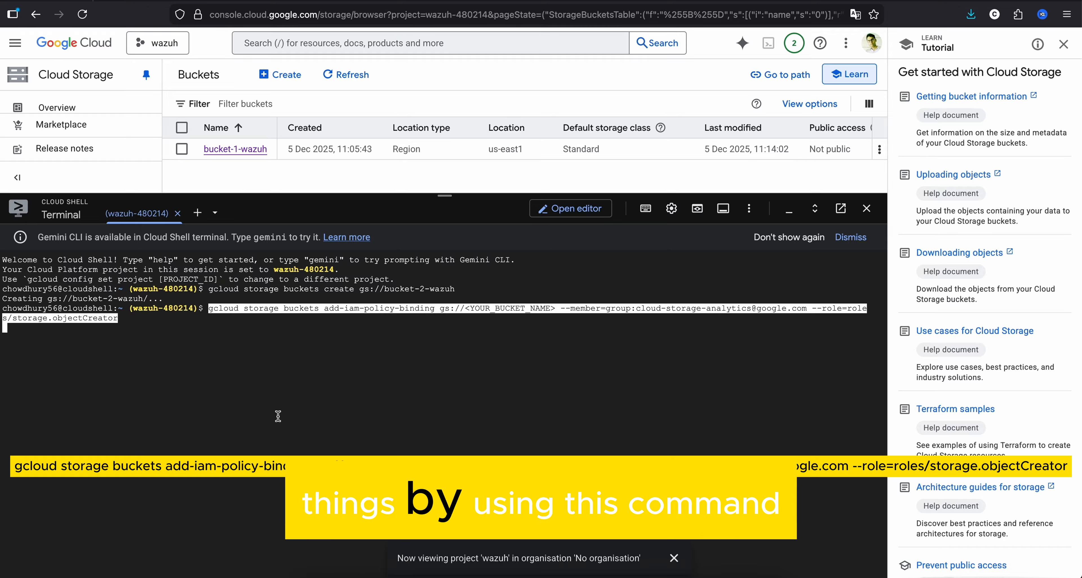
key(Return)
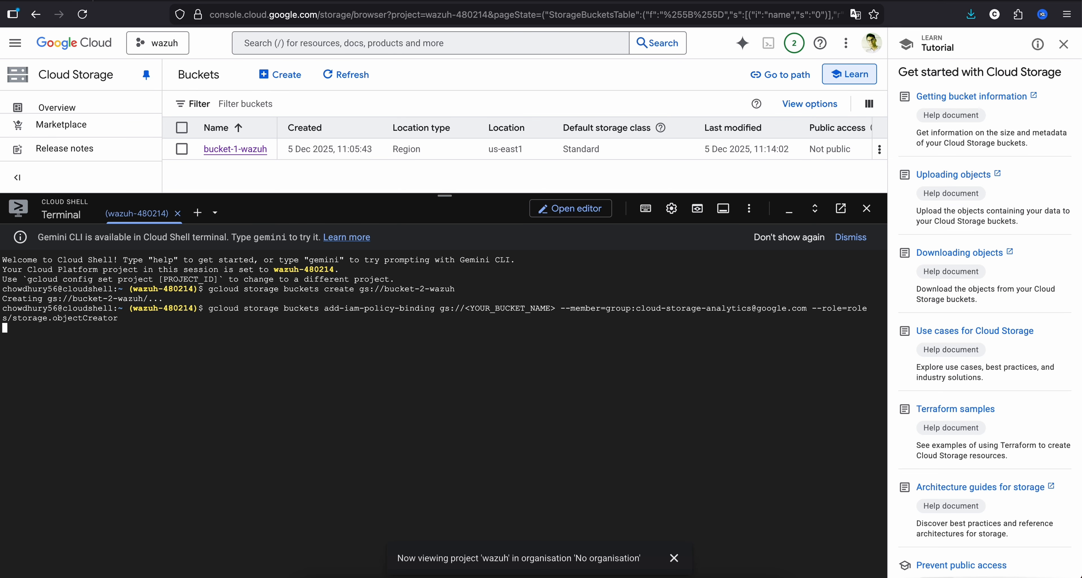
key(Return)
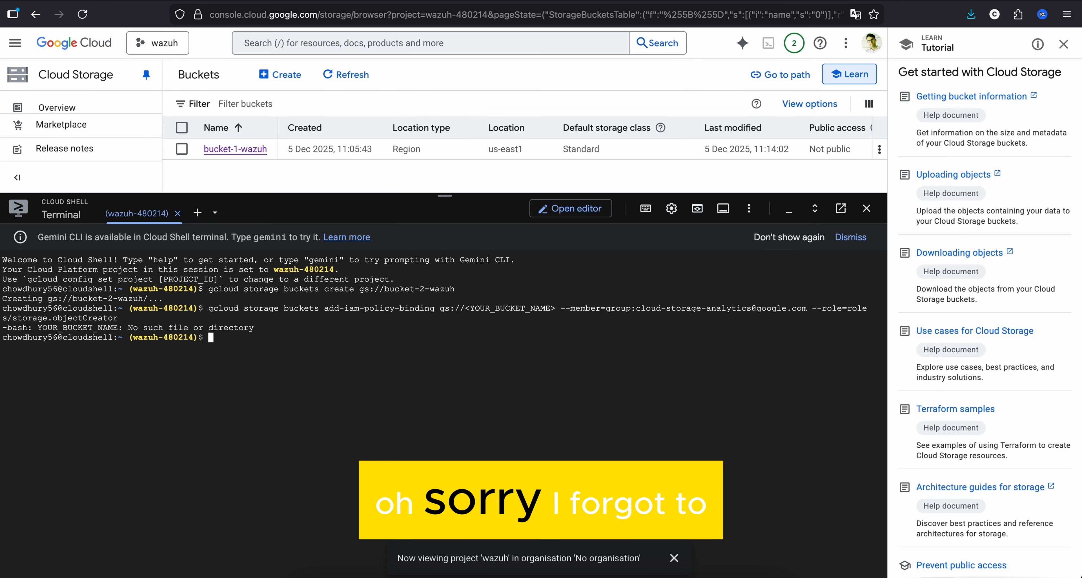
- Recall the add-iam-policy-binding command, replace <YOUR_BUCKET_NAME> with bucket-2-wazuh, and run it to grant the analytics group roles/storage.objectCreator
key(Up)
key(Left)
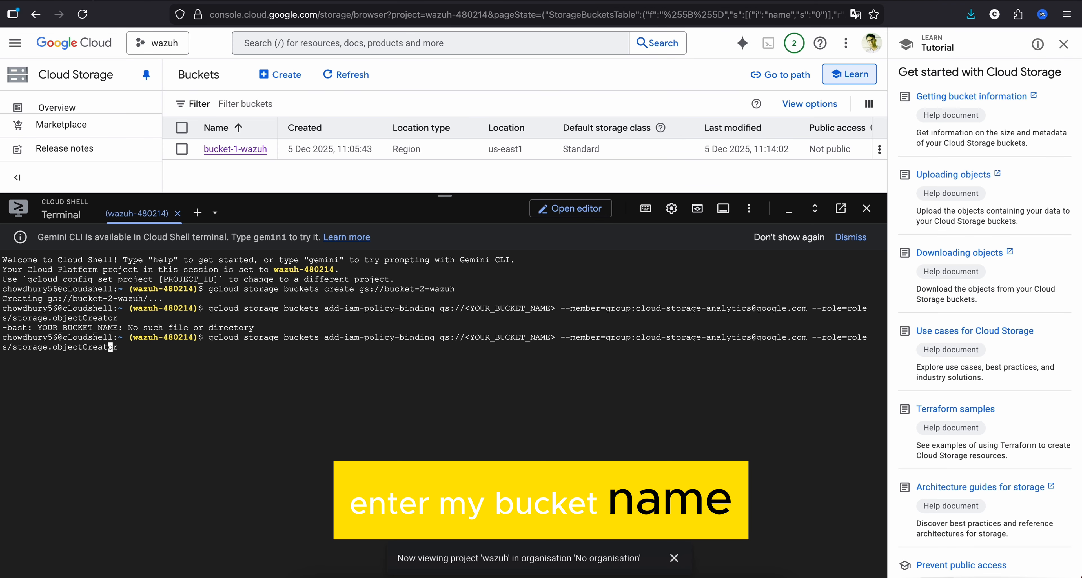
key(Left)
key(Left)
key(Left)
key(Left)
key(Left)
key(Left)
key(Left)
key(Left)
key(Left)
key(Left)
key(Left)
key(Left)
key(Left)
key(Left)
key(Left)
key(Left)
key(Left)
key(Left)
key(Left)
key(Left)
key(Left)
key(Left)
key(Left)
key(Left)
key(Left)
key(Left)
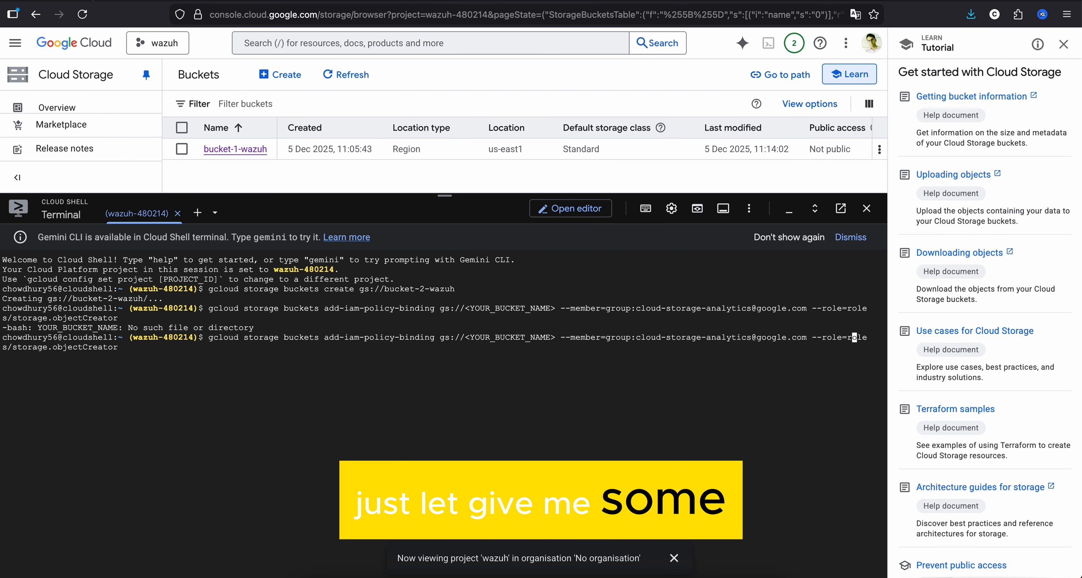
key(Left)
key(Left)
key(Left)
key(Left)
key(Left)
key(Left)
key(Left)
key(Left)
key(Left)
key(Left)
key(Left)
key(Left)
key(Left)
key(Left)
key(Left)
key(Left)
key(Left)
key(Left)
key(Left)
key(Left)
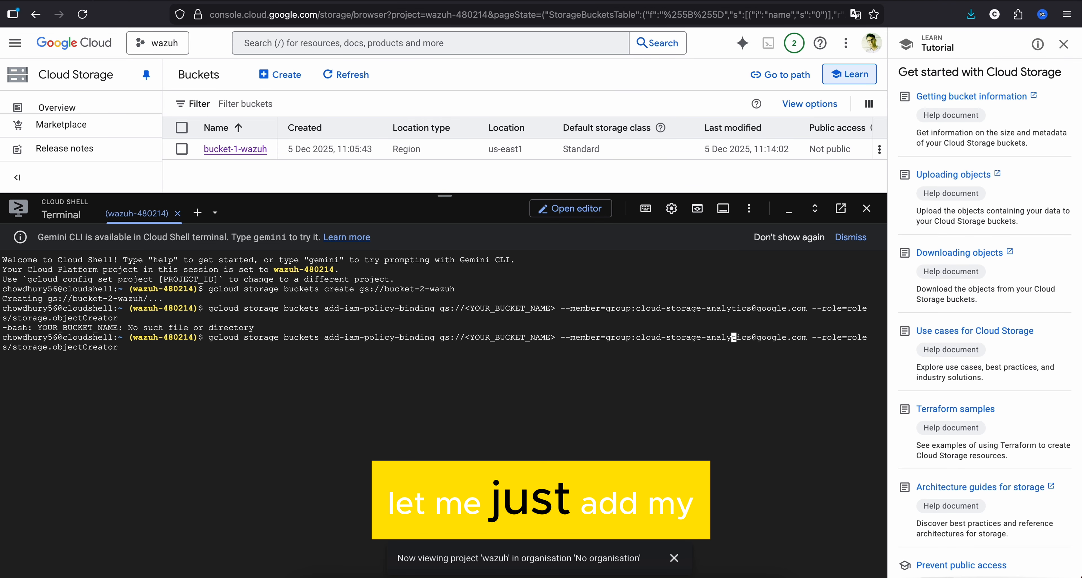
key(Left)
key(Left)
key(Left)
key(Left)
key(Left)
key(Left)
key(Left)
key(Left)
key(Left)
key(Left)
key(Left)
key(Left)
key(Left)
key(Left)
key(Left)
key(Left)
key(Left)
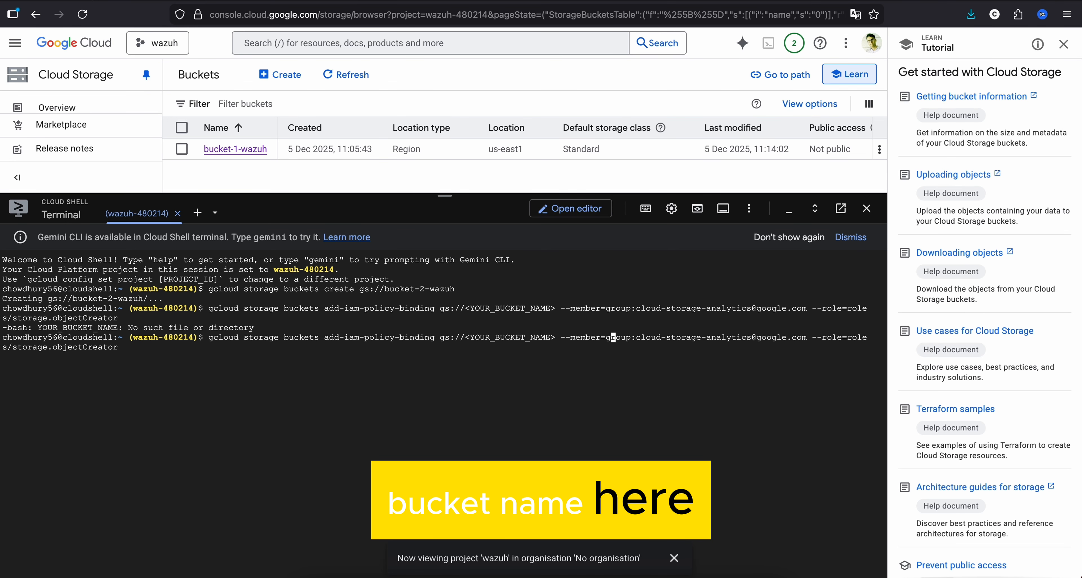
key(BackSpace)
key(BackSpace)
key(BackSpace)
key(BackSpace)
key(BackSpace)
key(BackSpace)
key(BackSpace)
key(BackSpace)
key(BackSpace)
key(BackSpace)
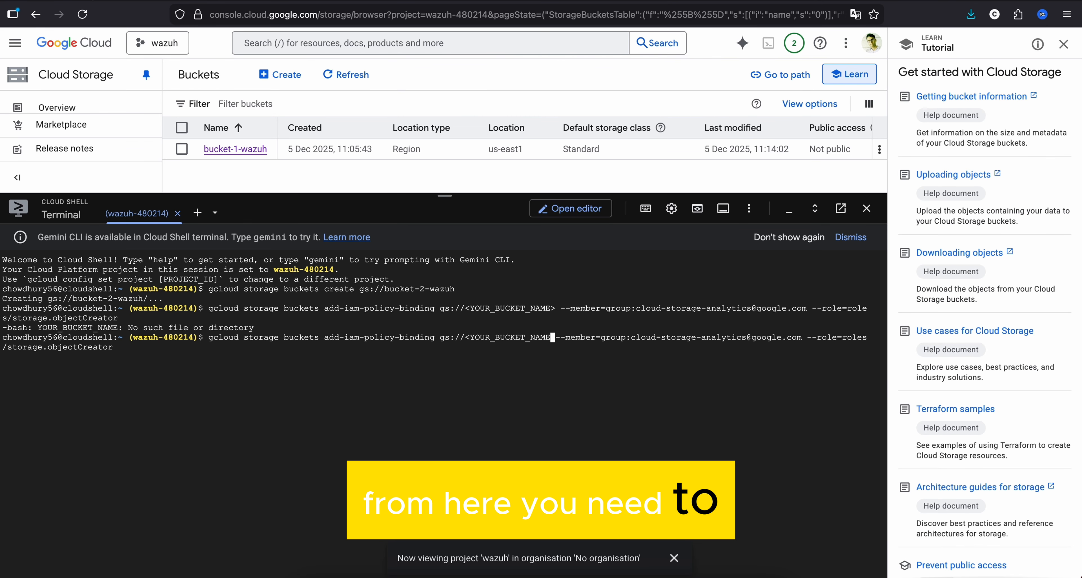
key(BackSpace)
key(BackSpace)
key(BackSpace)
key(BackSpace)
key(BackSpace)
key(BackSpace)
key(BackSpace)
key(BackSpace)
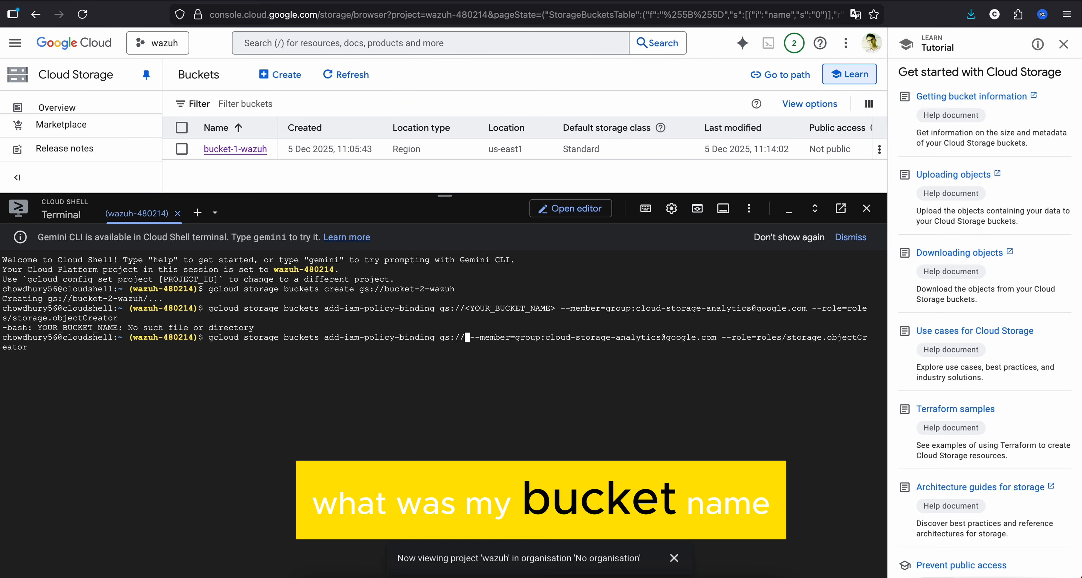
text(bucket-)
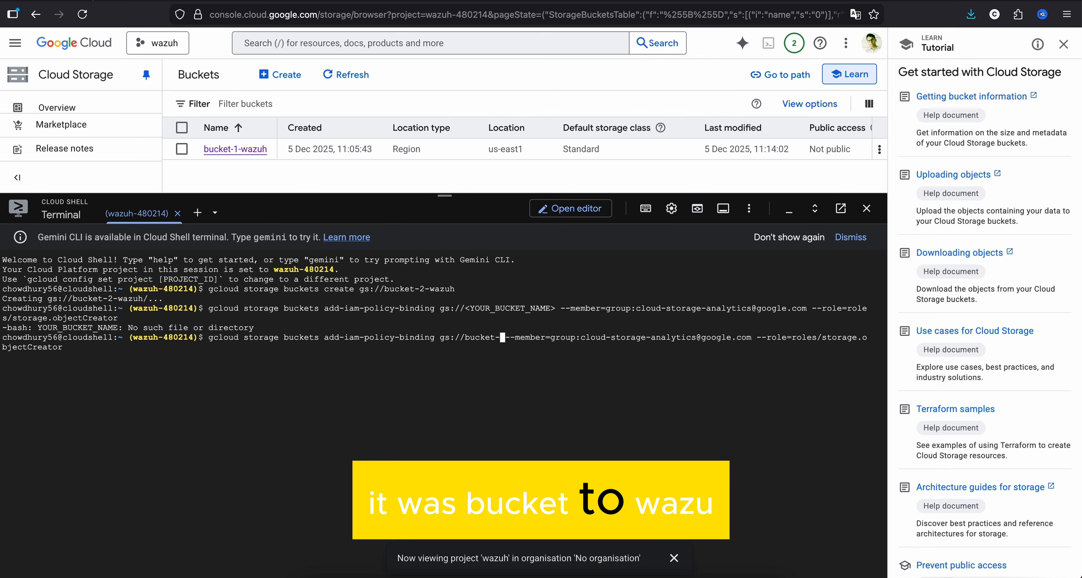
text(2-wazu)
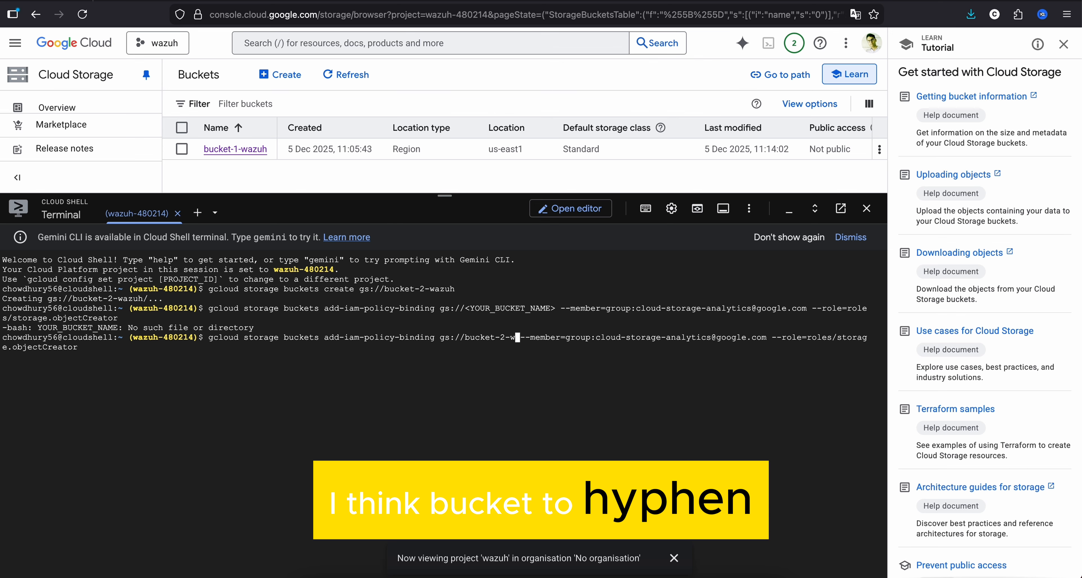
text(h)
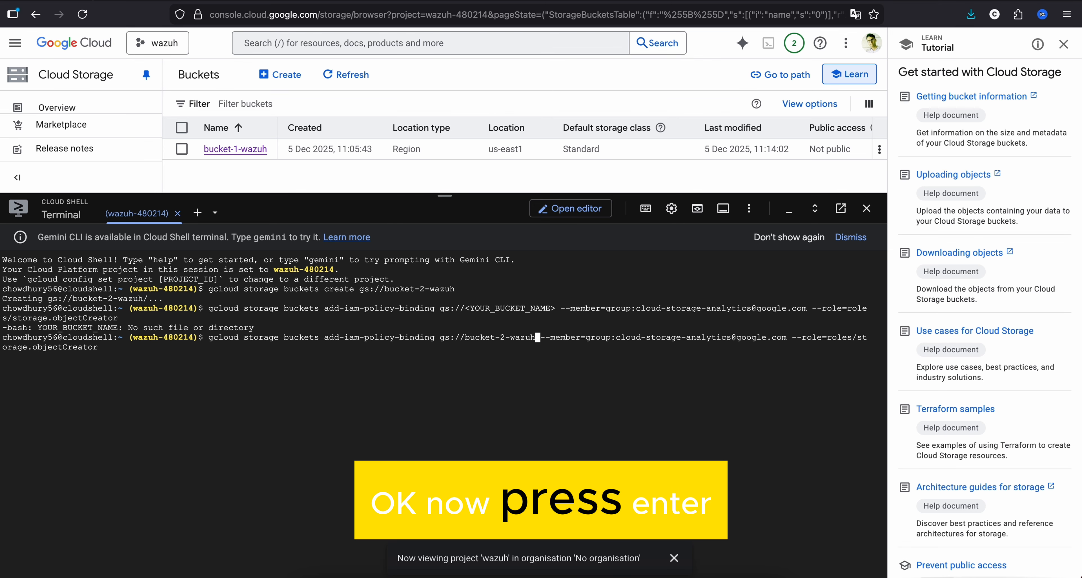
key(Return)
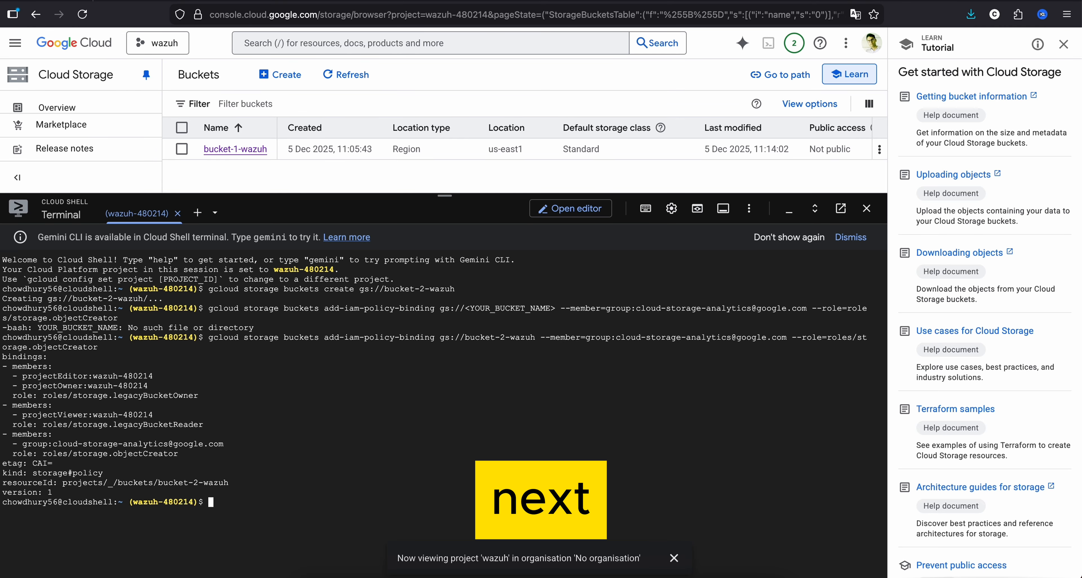
- Enable bucket logging by pasting and running gcloud storage buckets update gs://bucket-2-wazuh --log-bucket=gs://bucket-2-wazuh, replacing the bucket name placeholders
right_click(353, 436)
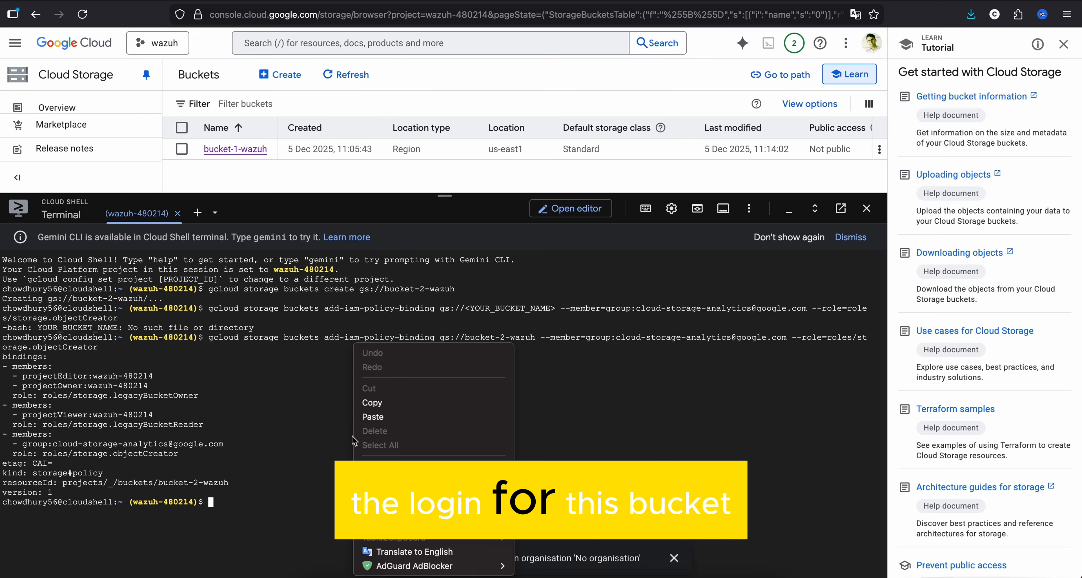
click(377, 424)
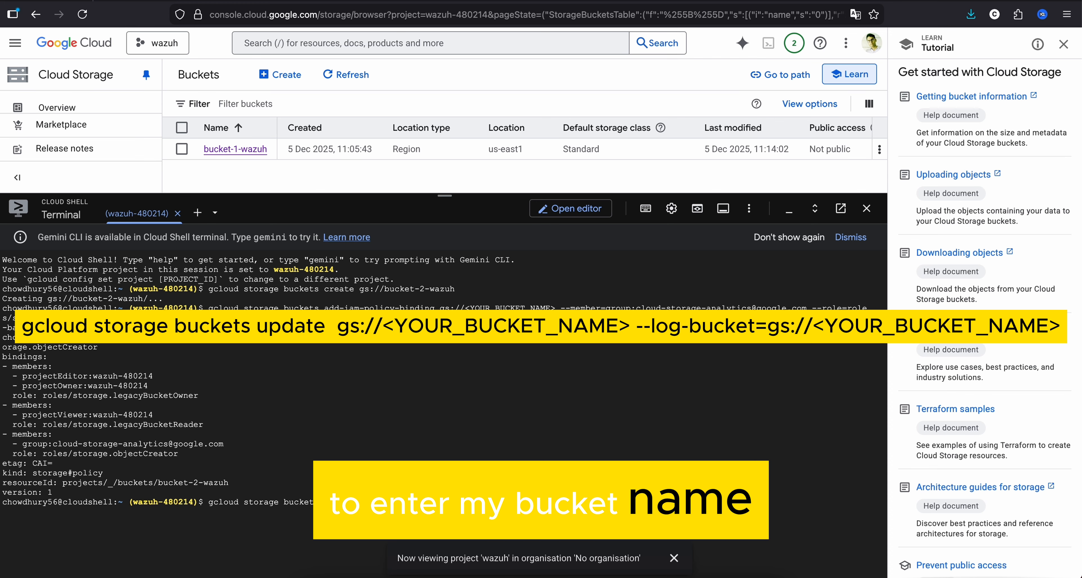
key(BackSpace)
key(BackSpace)
key(BackSpace)
key(BackSpace)
key(BackSpace)
key(BackSpace)
key(BackSpace)
key(BackSpace)
key(BackSpace)
key(BackSpace)
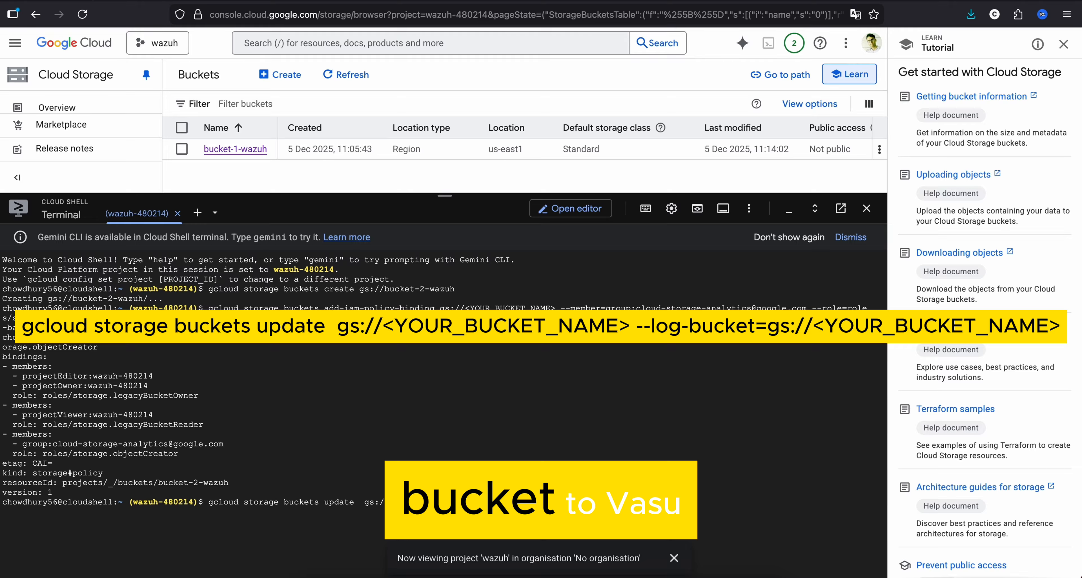
text(buc)
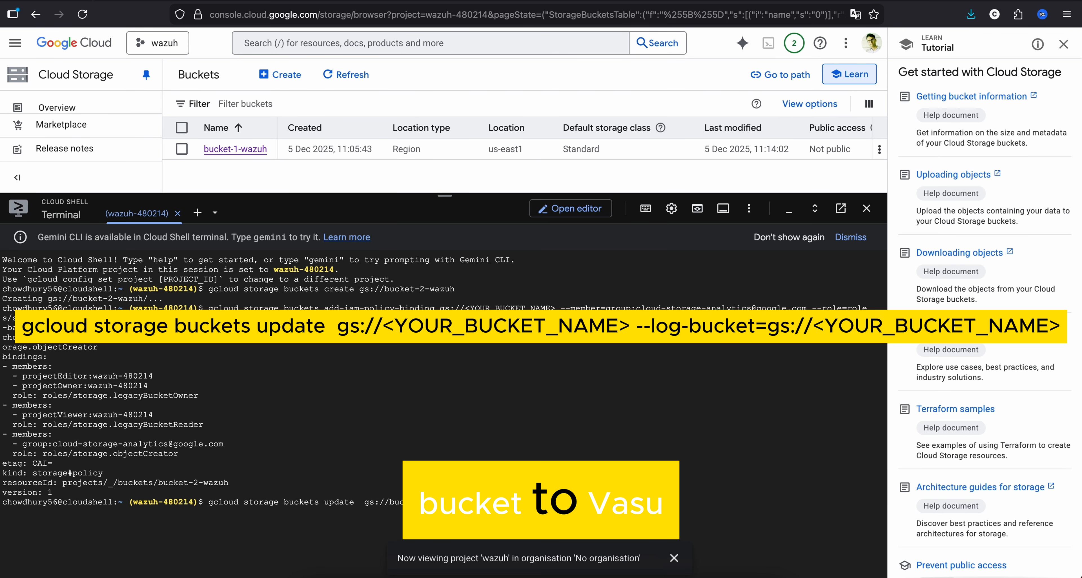
text(ket-2-wazuh)
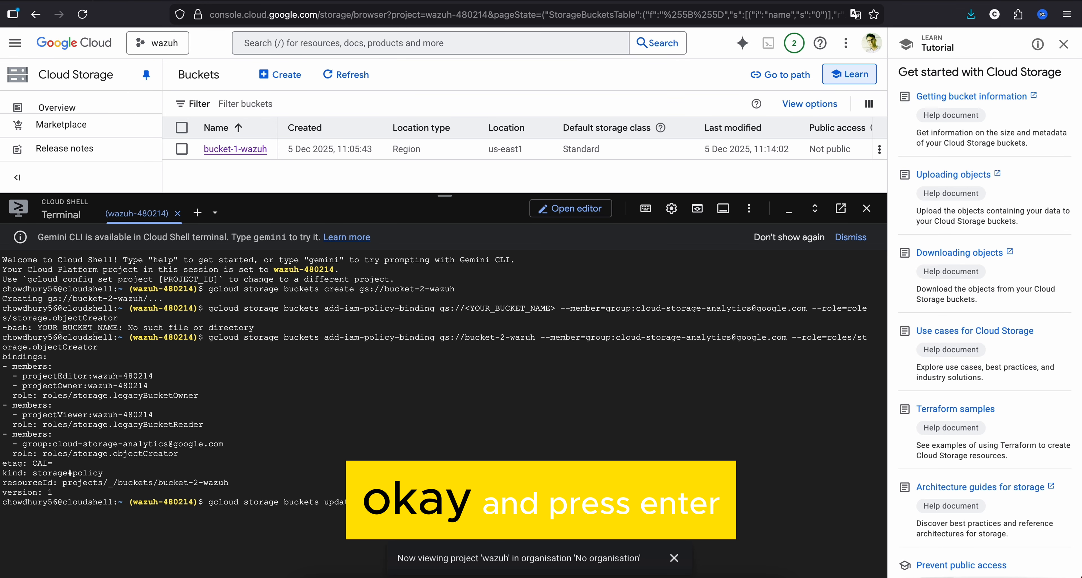
key(Return)
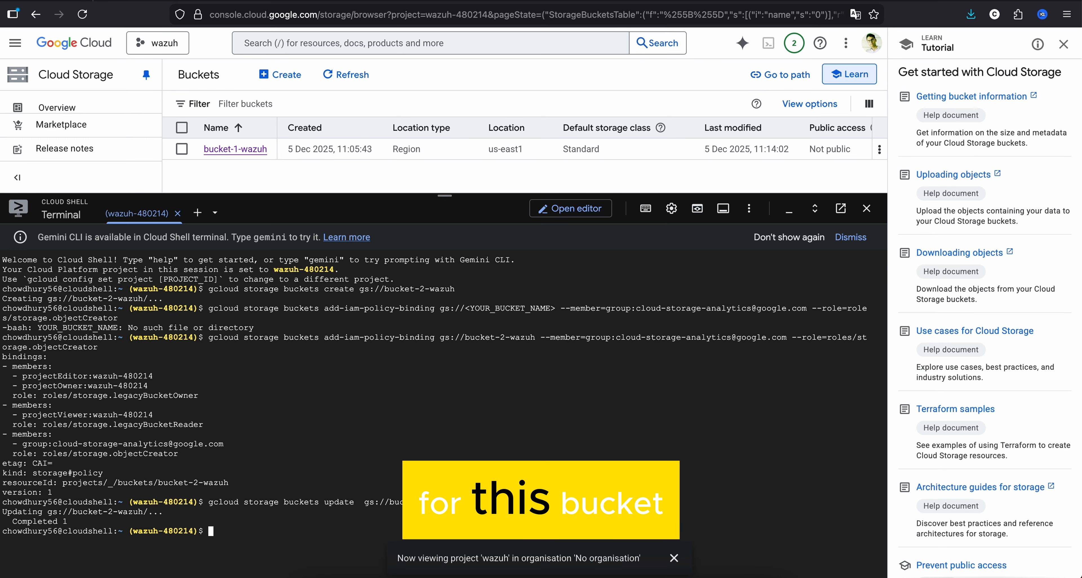
drag(69, 521, 14, 521)
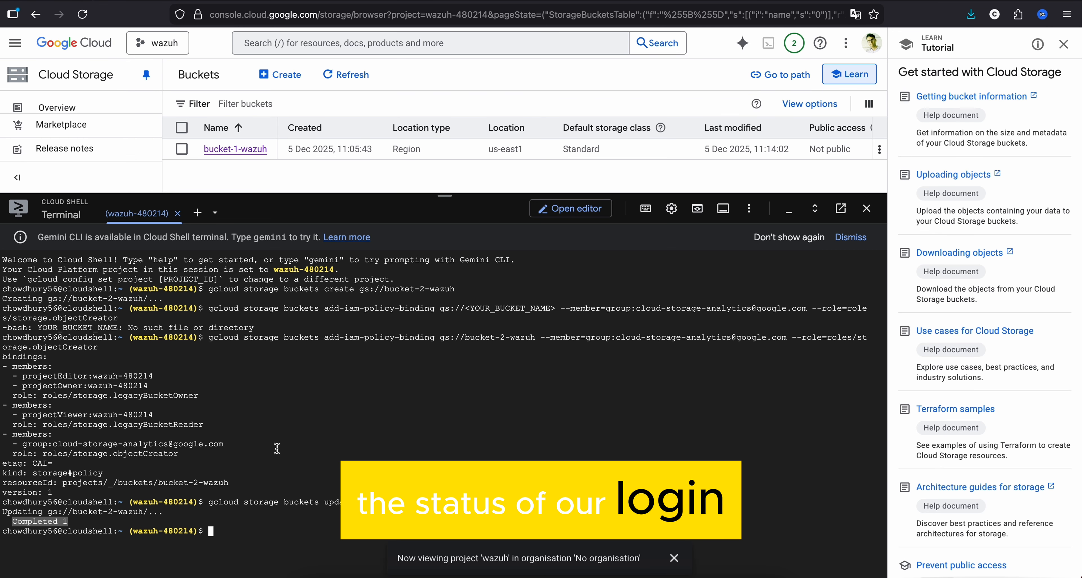
- Check the bucket's logging status by running gcloud storage buckets describe gs://bucket-2-wazuh --format="default(logging_config)" and examine the logging_config output
right_click(277, 448)
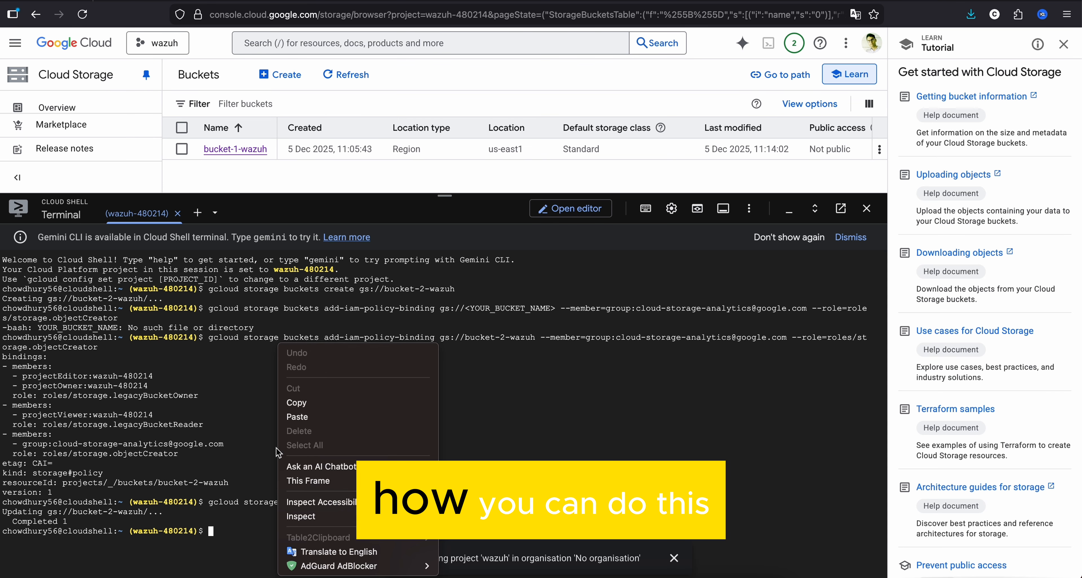
click(345, 418)
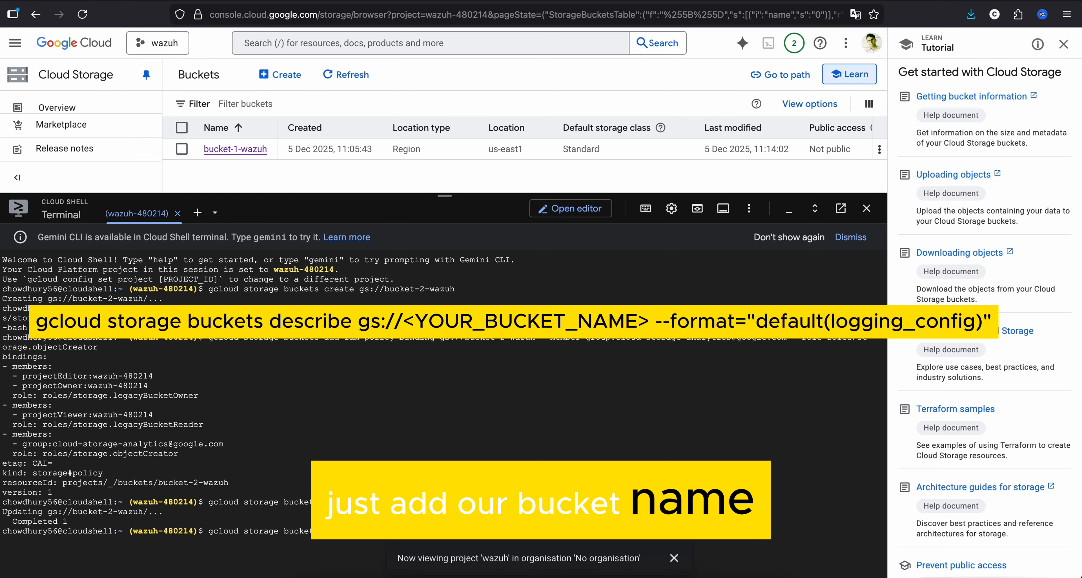
key(BackSpace)
key(BackSpace)
key(BackSpace)
key(BackSpace)
key(BackSpace)
key(BackSpace)
key(BackSpace)
key(BackSpace)
key(BackSpace)
key(BackSpace)
key(BackSpace)
key(BackSpace)
key(BackSpace)
key(BackSpace)
key(BackSpace)
key(BackSpace)
key(BackSpace)
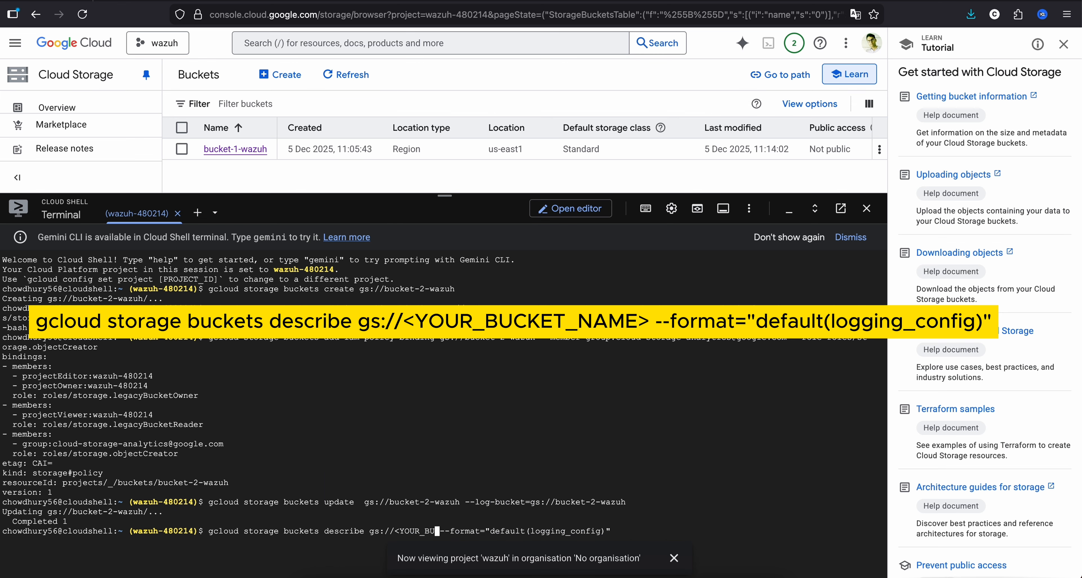
key(BackSpace)
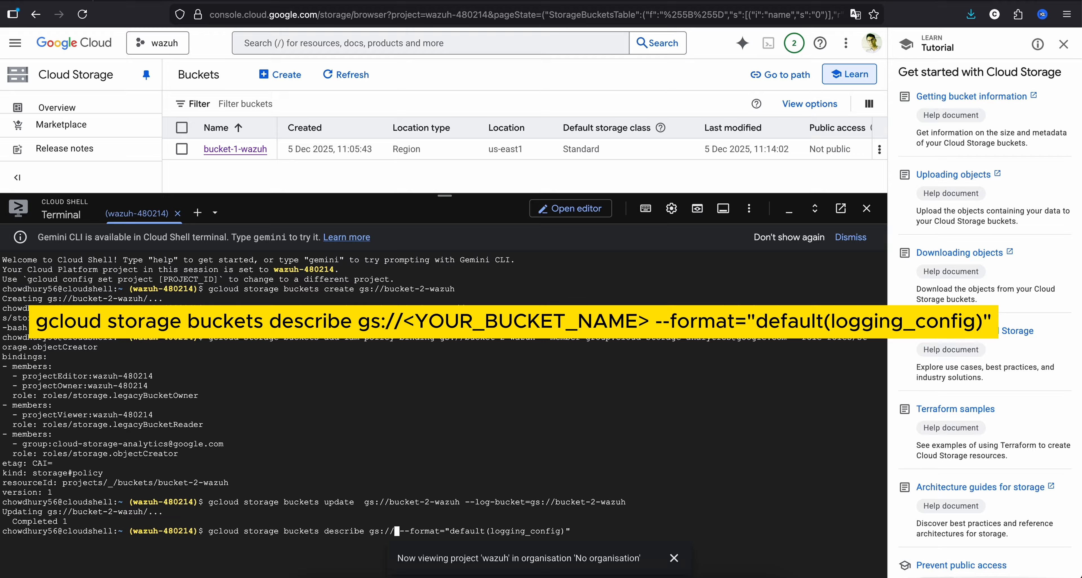
text(buckets describe)
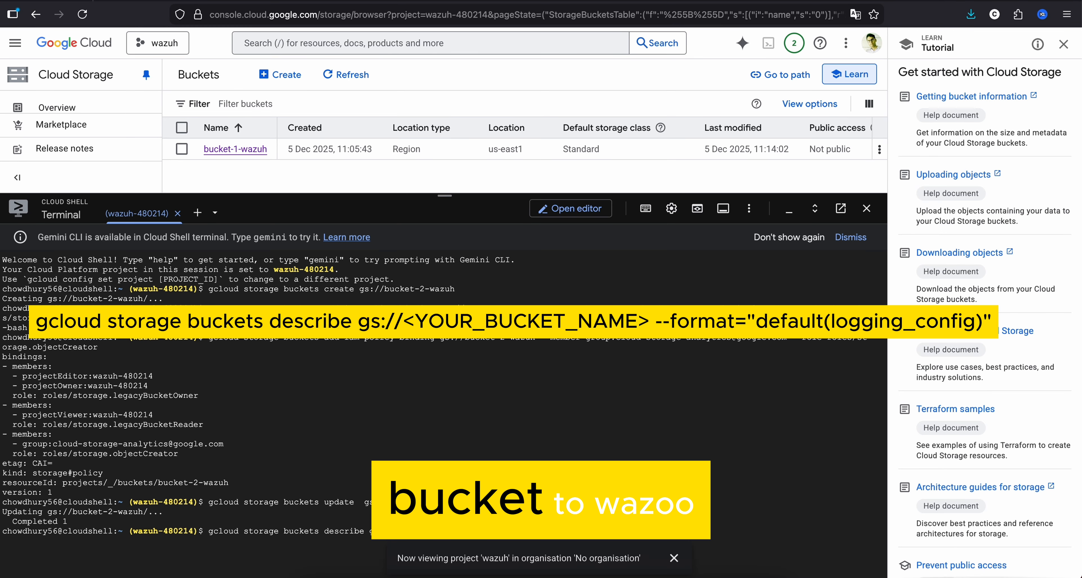
text(t-2-wazu)
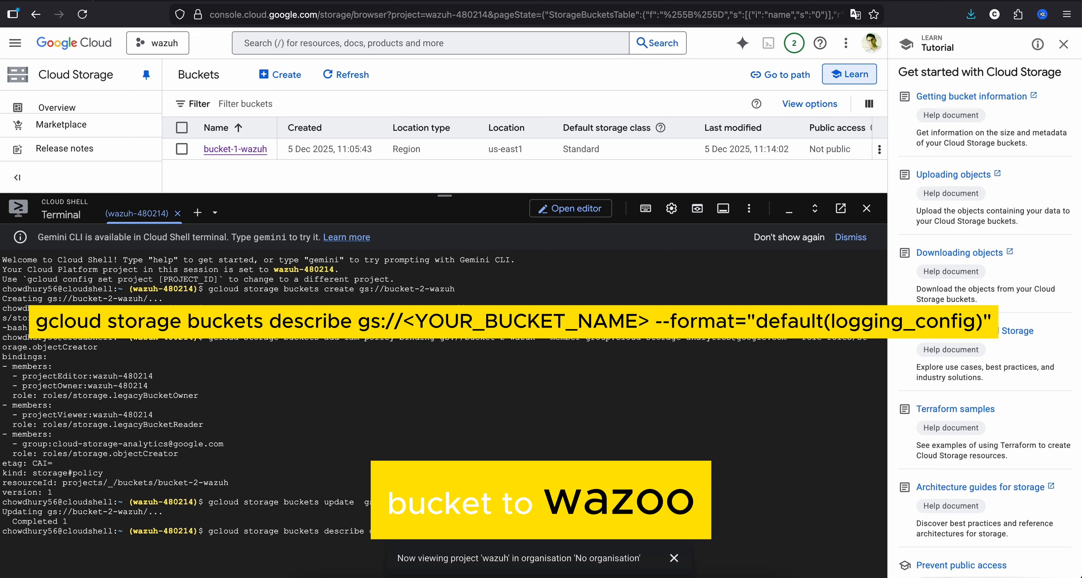
text(h)
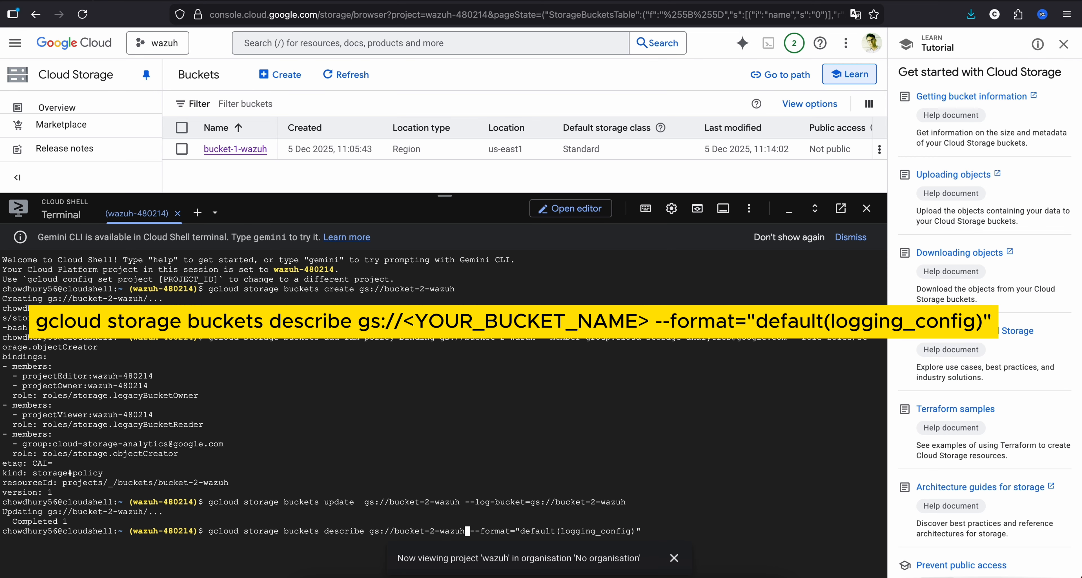
key(Return)
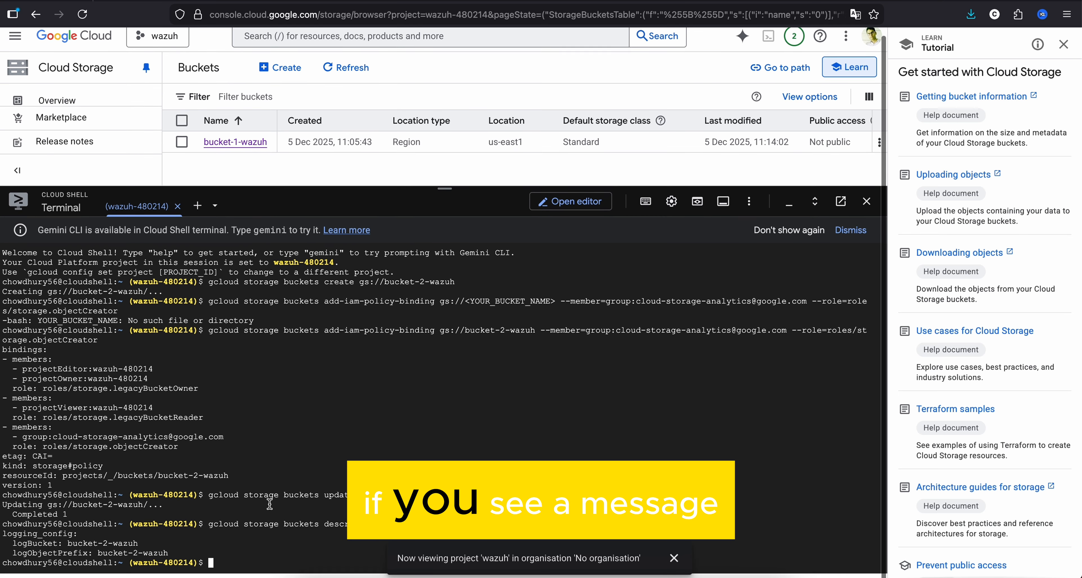
scroll(186, 553, up, 5)
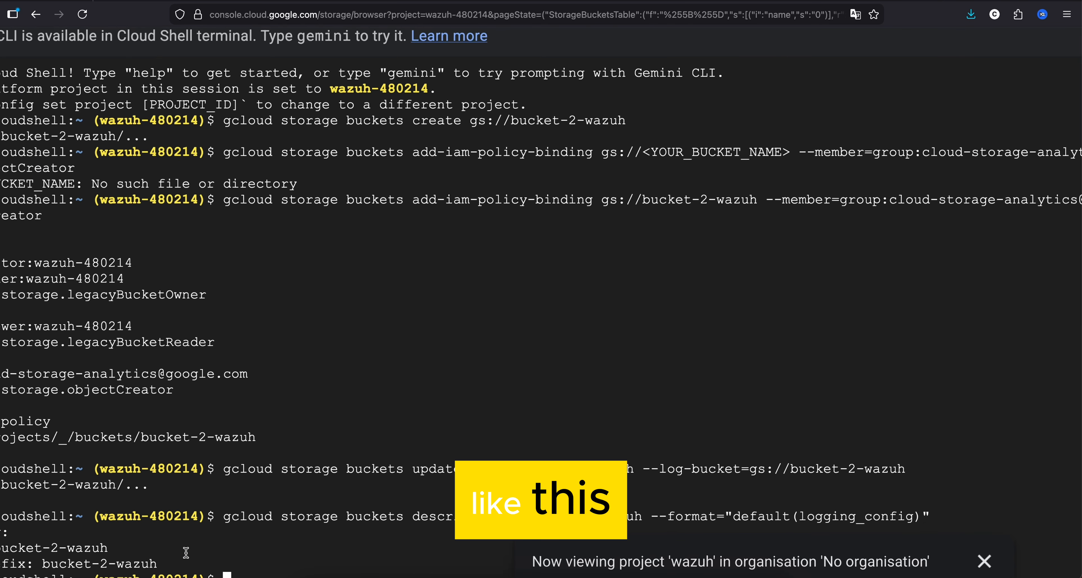
scroll(186, 553, left, 2)
scroll(185, 553, left, 1)
drag(288, 561, 2, 540)
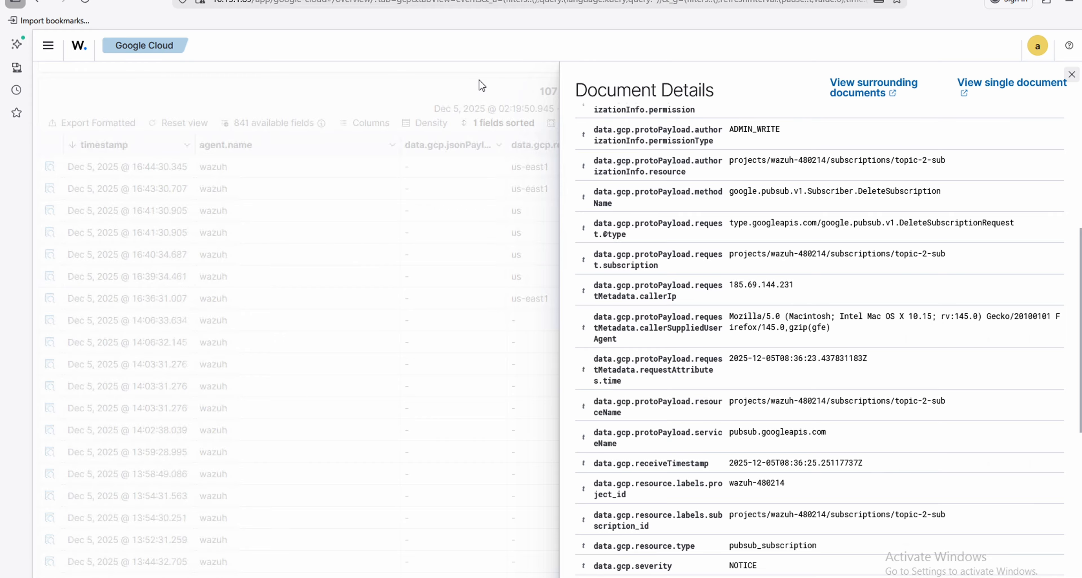
- Switch to the terminal with the Wazuh manager configuration open in nano and highlight the gcp-bucket block for examination
click(50, 320)
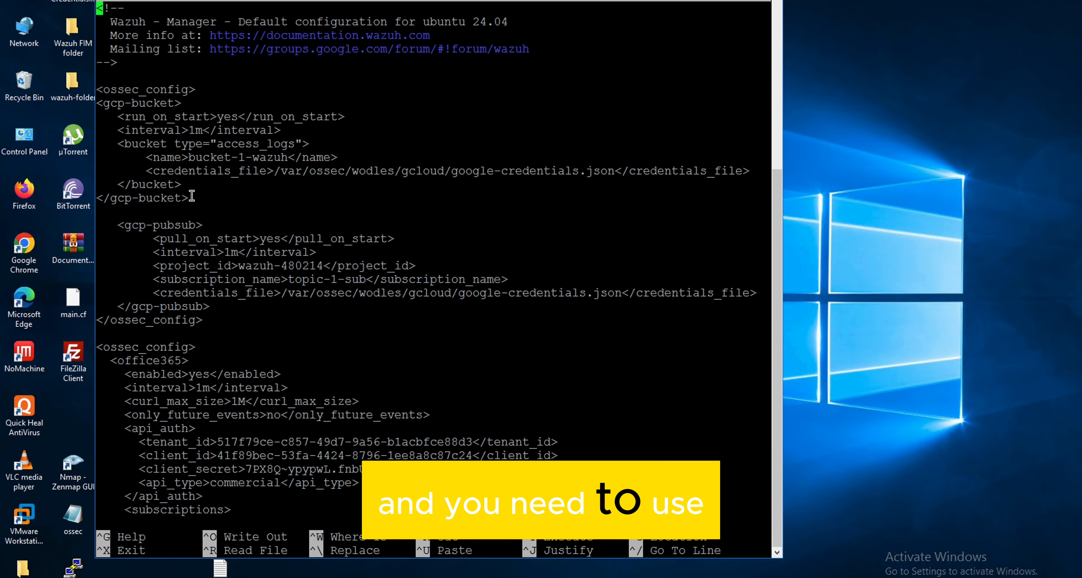
drag(191, 197, 96, 106)
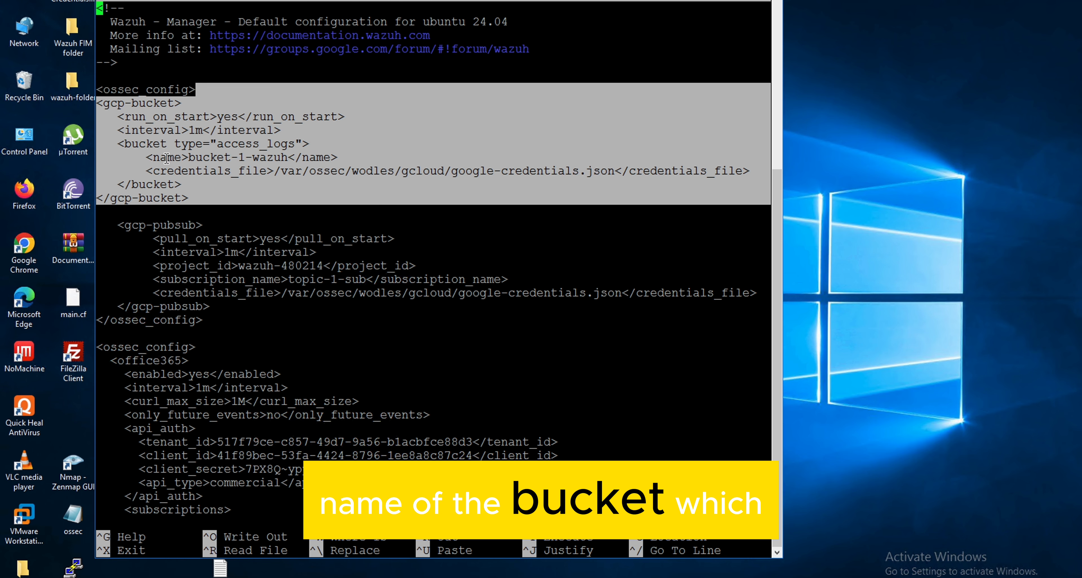
- Switch to the Google Cloud console, close Cloud Shell, and refresh the Cloud Storage bucket list to check the bucket names
key(ctrl+Left)
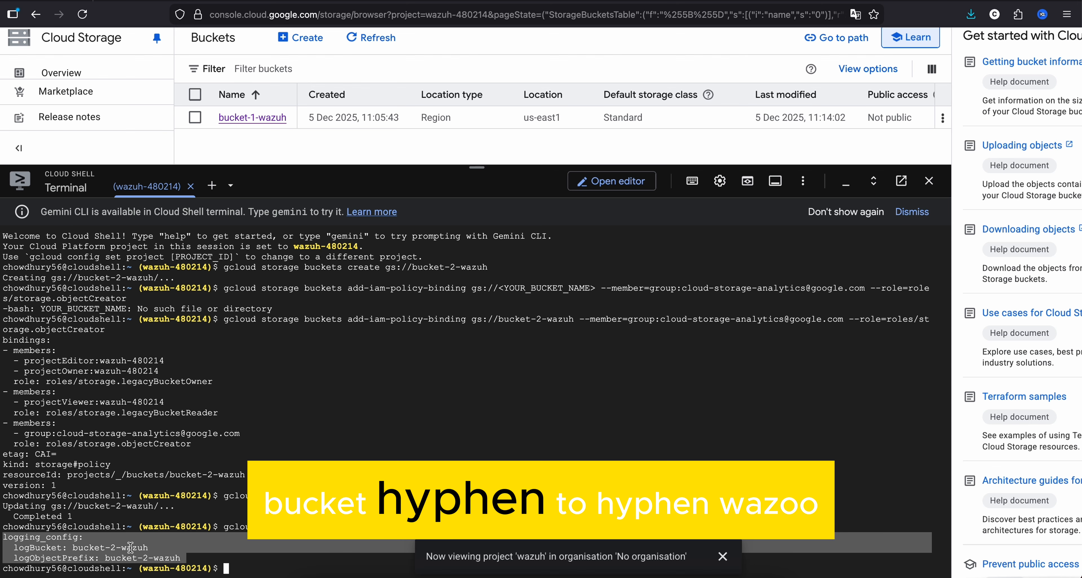
click(929, 182)
click(80, 16)
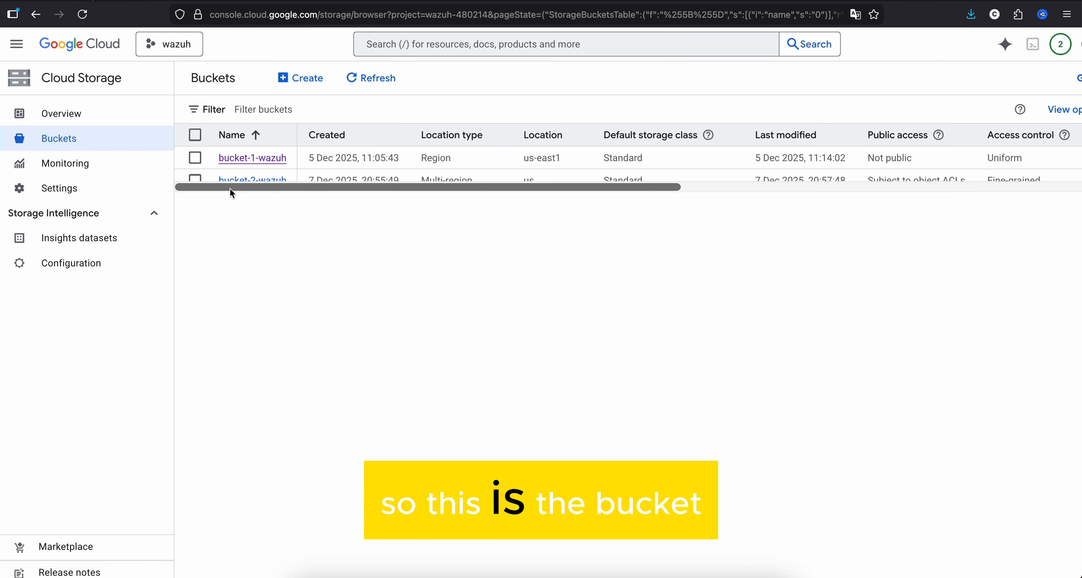
click(268, 187)
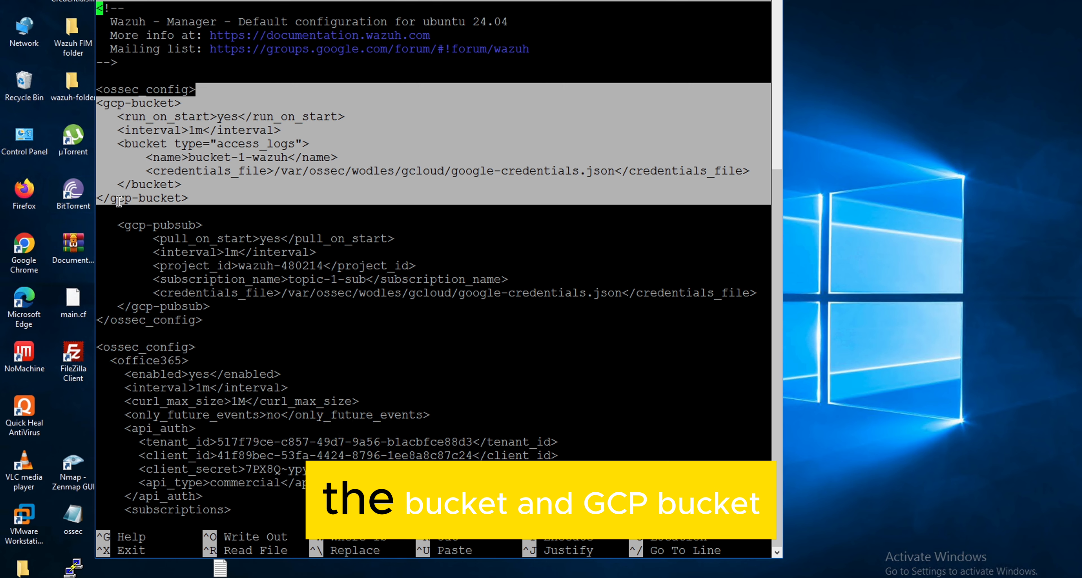
- In the terminal's nano editor, highlight the ossec_config section containing the gcp-bucket and gcp-pubsub blocks to examine their placement
click(193, 196)
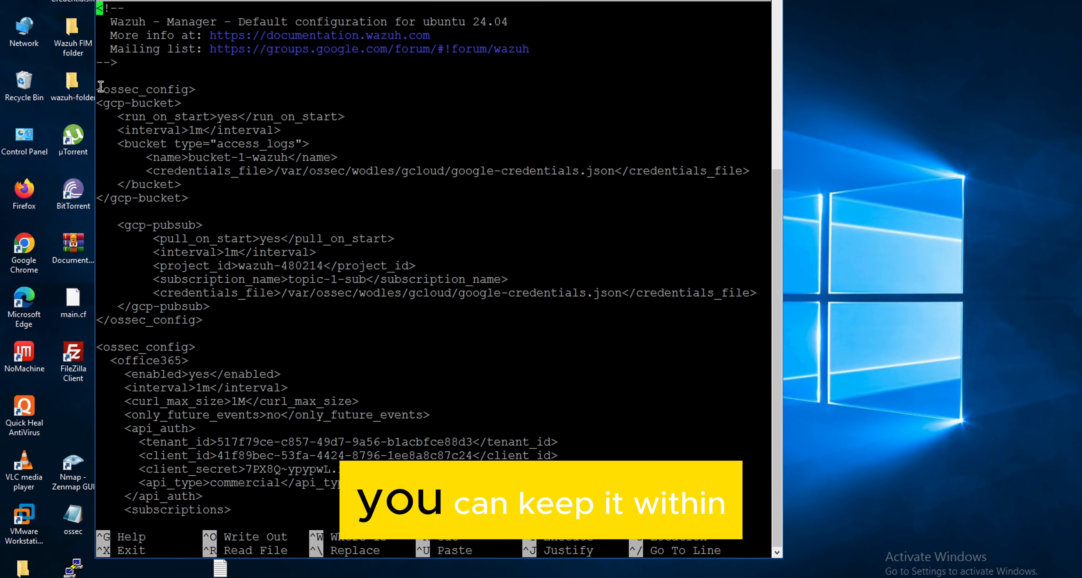
click(166, 210)
drag(166, 210, 206, 320)
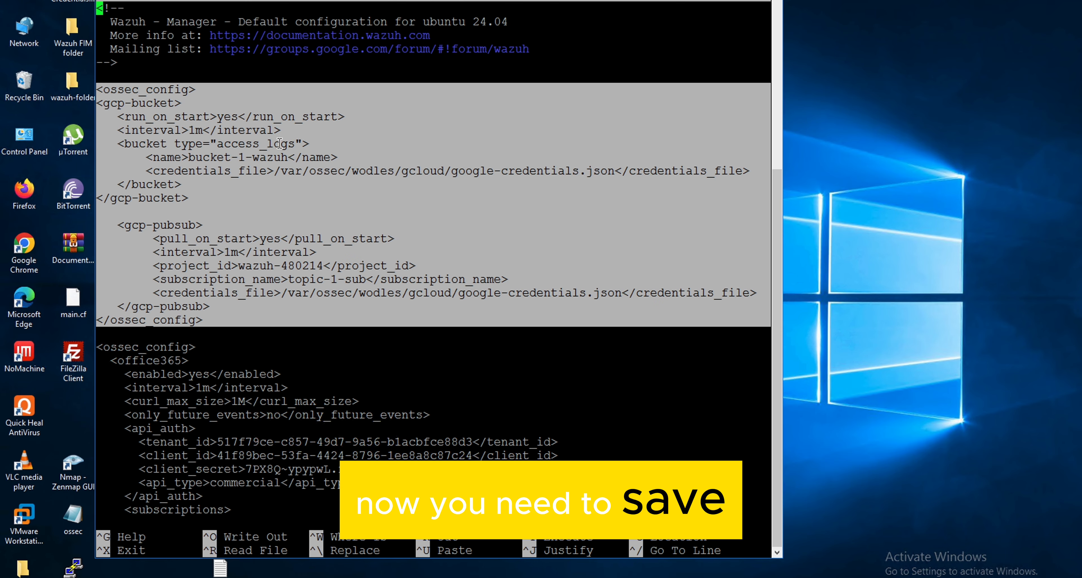
- Exit the Wazuh configuration file and restart the manager service with systemctl restart wazuh-manager
key(ctrl+x)
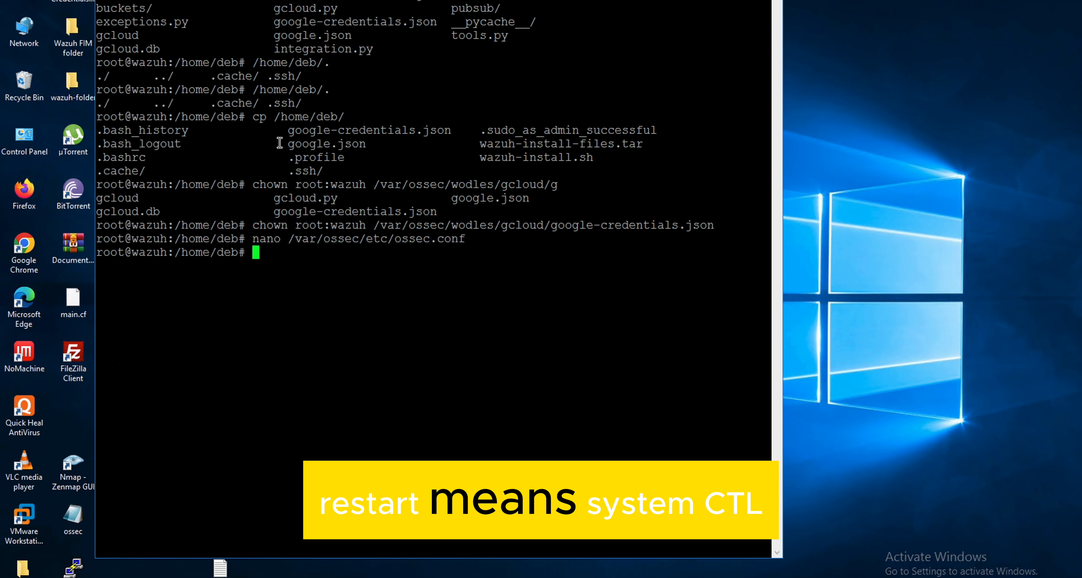
text(system)
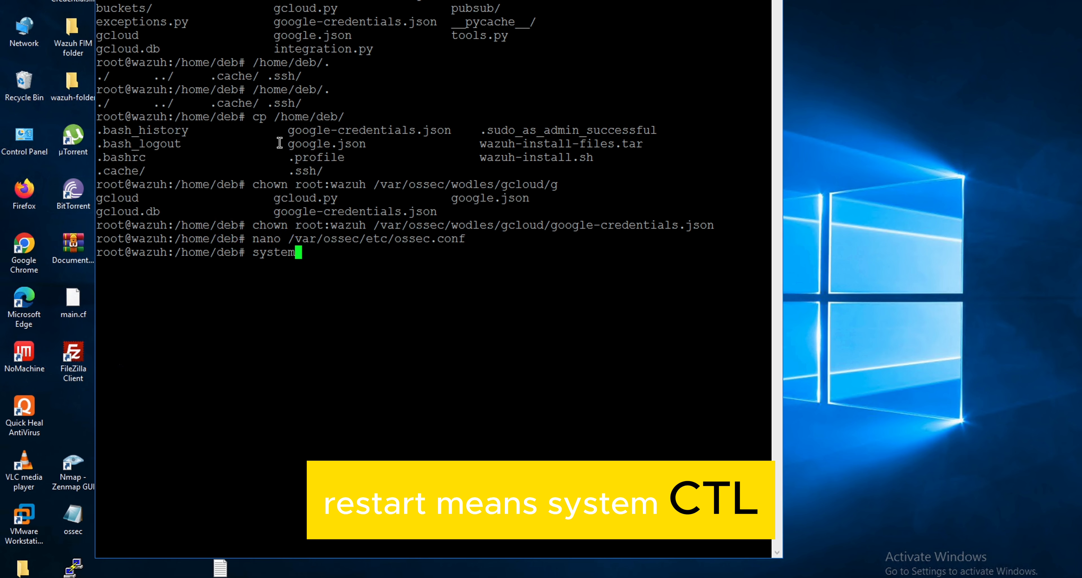
text(ctl restart)
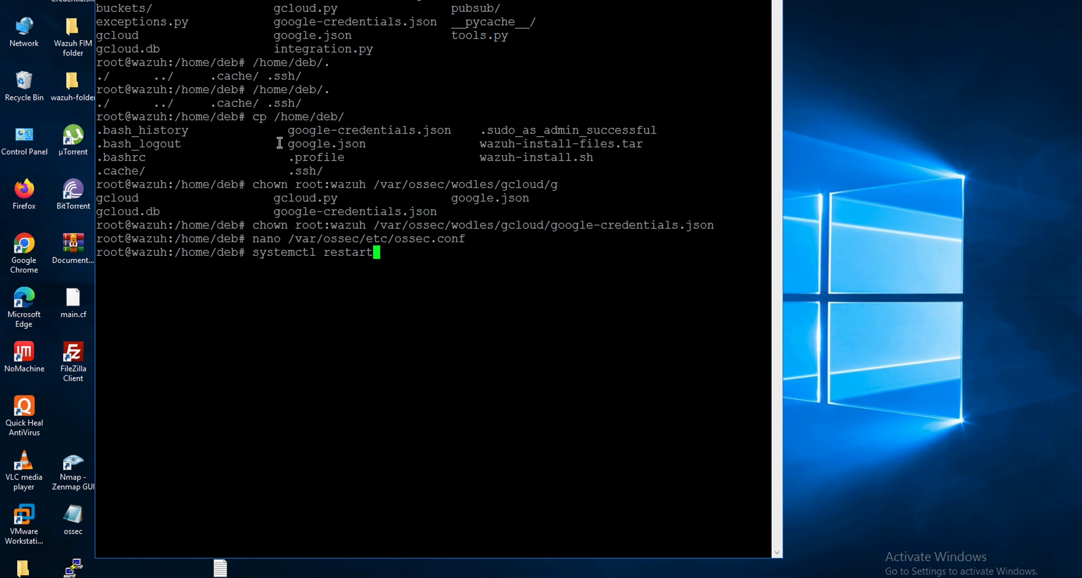
text( wazuh-ma)
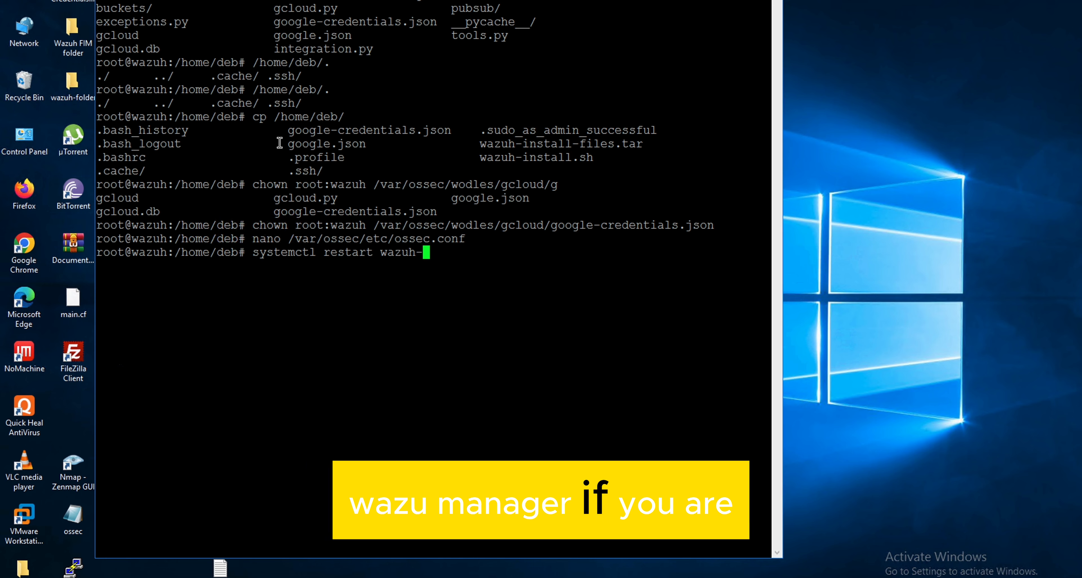
key(BackSpace)
key(BackSpace)
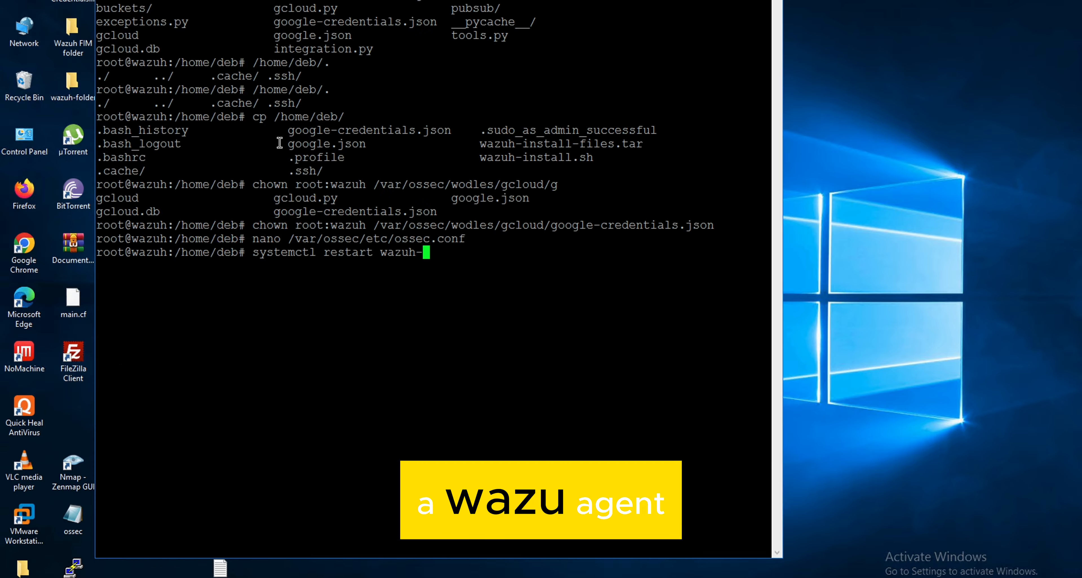
text(manager)
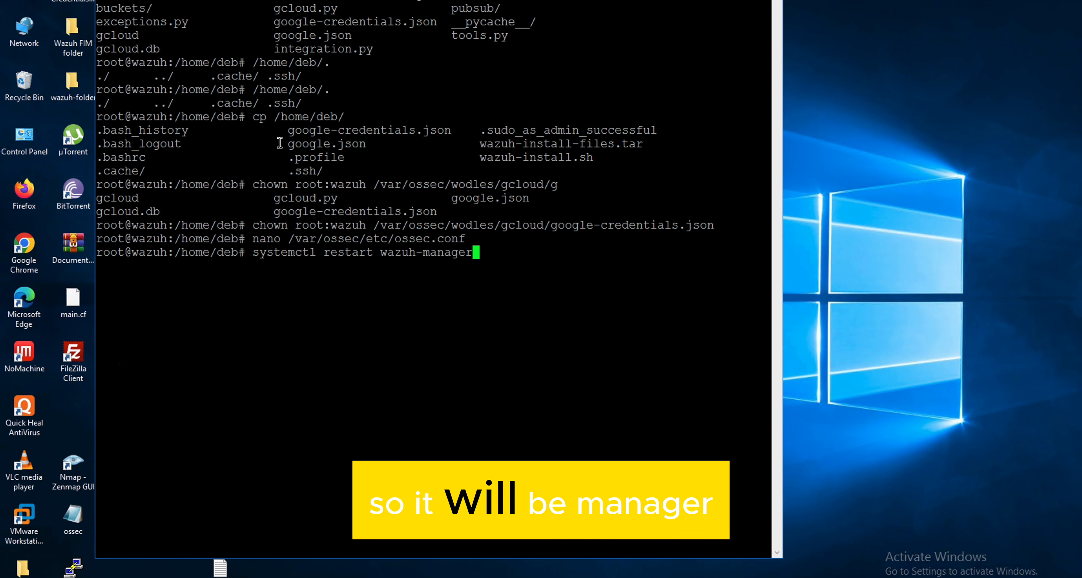
key(Return)
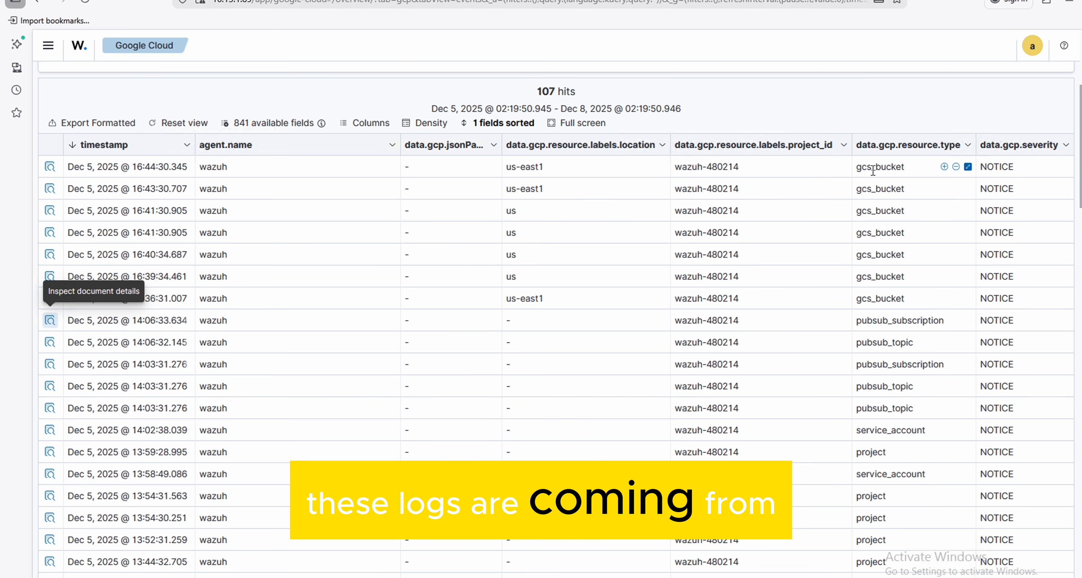
- In the Wazuh dashboard's Google Cloud events, filter for data.gcp.resource.type: gcs_bucket
mouse_move(889, 189)
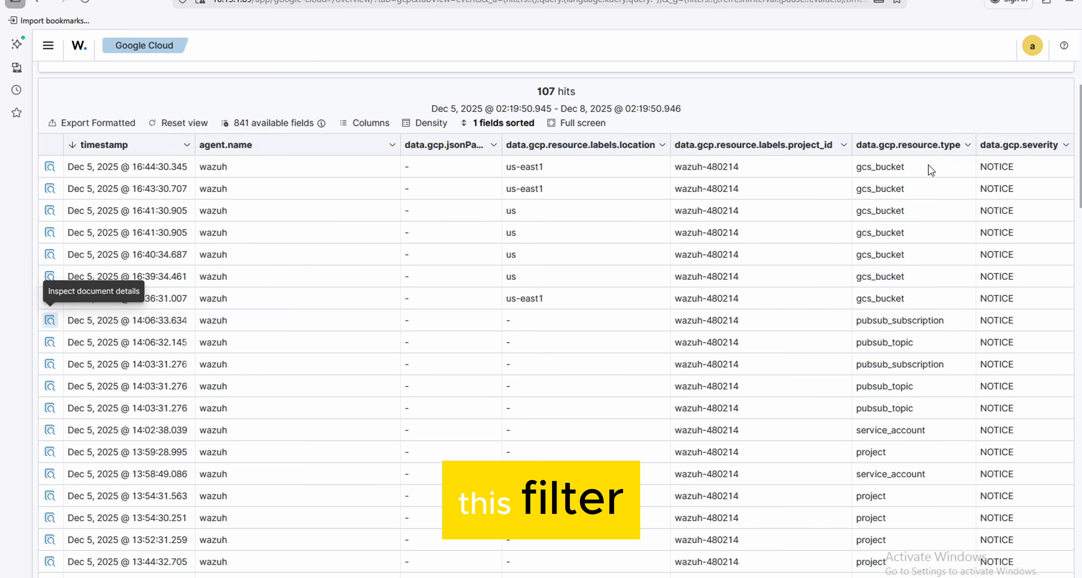
mouse_move(945, 170)
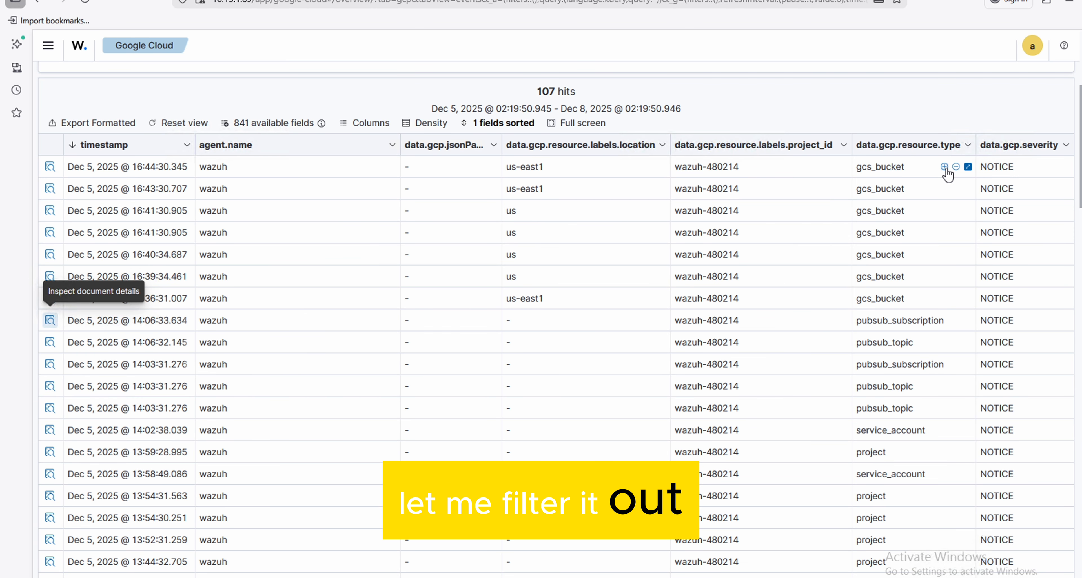
click(944, 167)
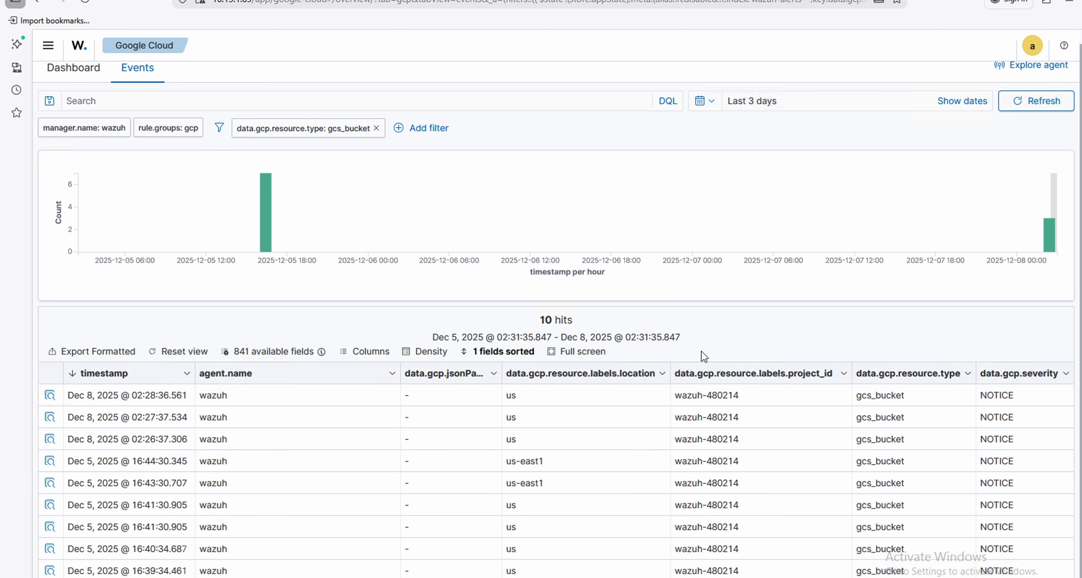
- Inspect the document details of the newest gcs_bucket event, examining its table fields and its JSON source
click(49, 395)
scroll(704, 420, down, 5)
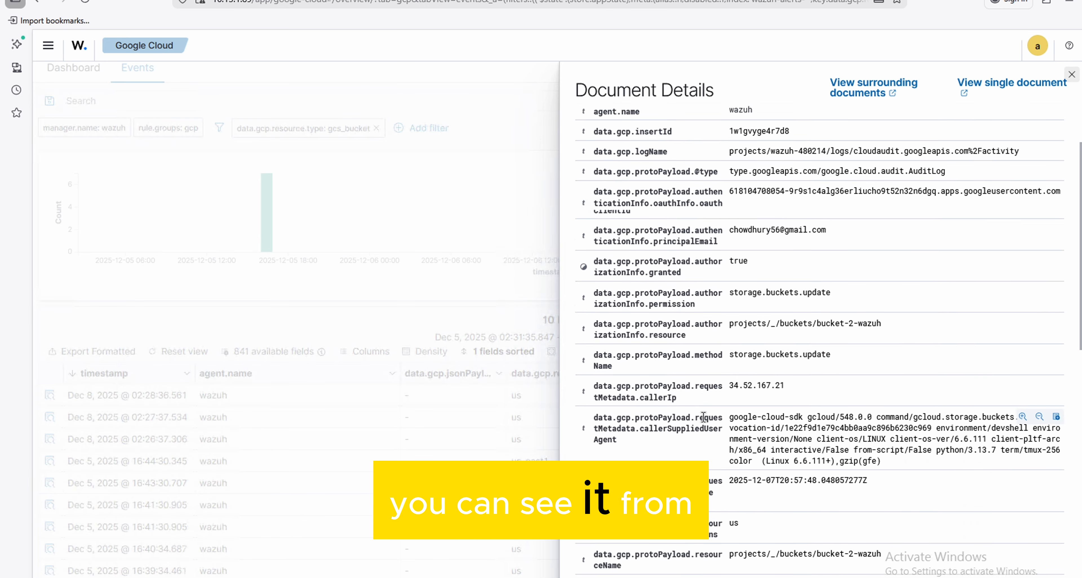
scroll(704, 420, down, 10)
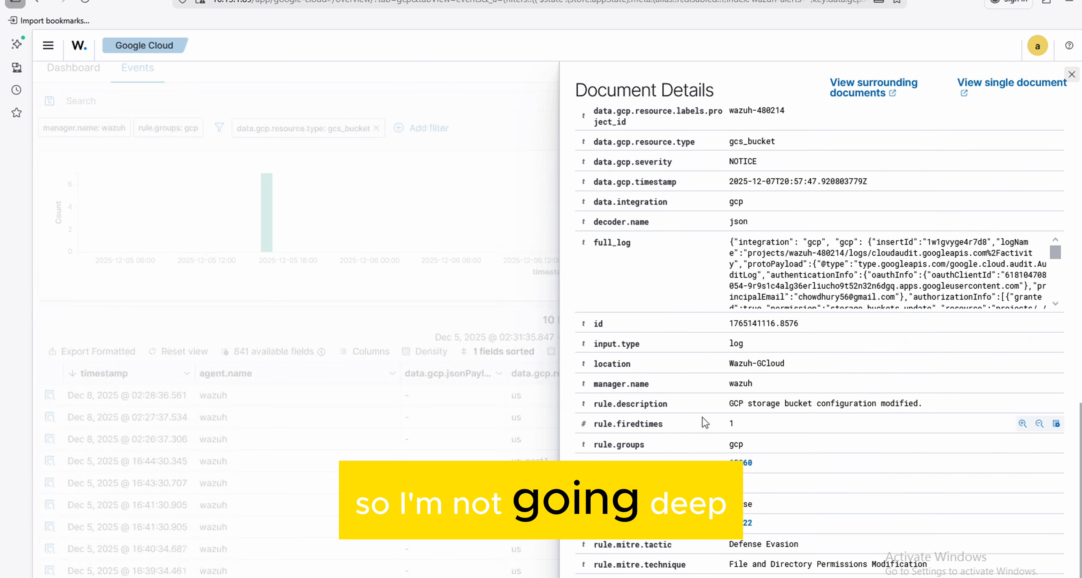
scroll(705, 422, up, 15)
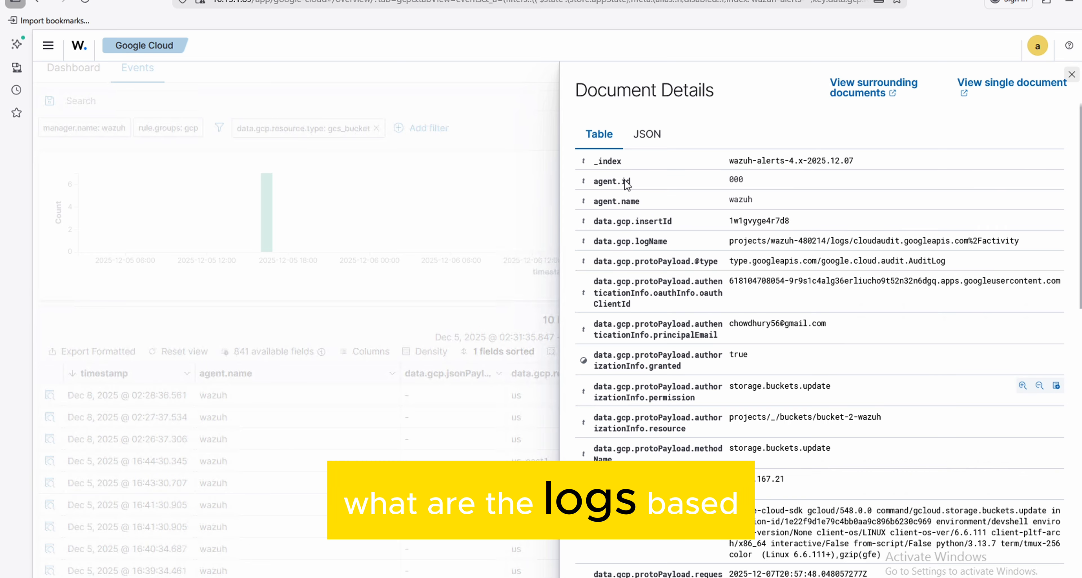
click(652, 133)
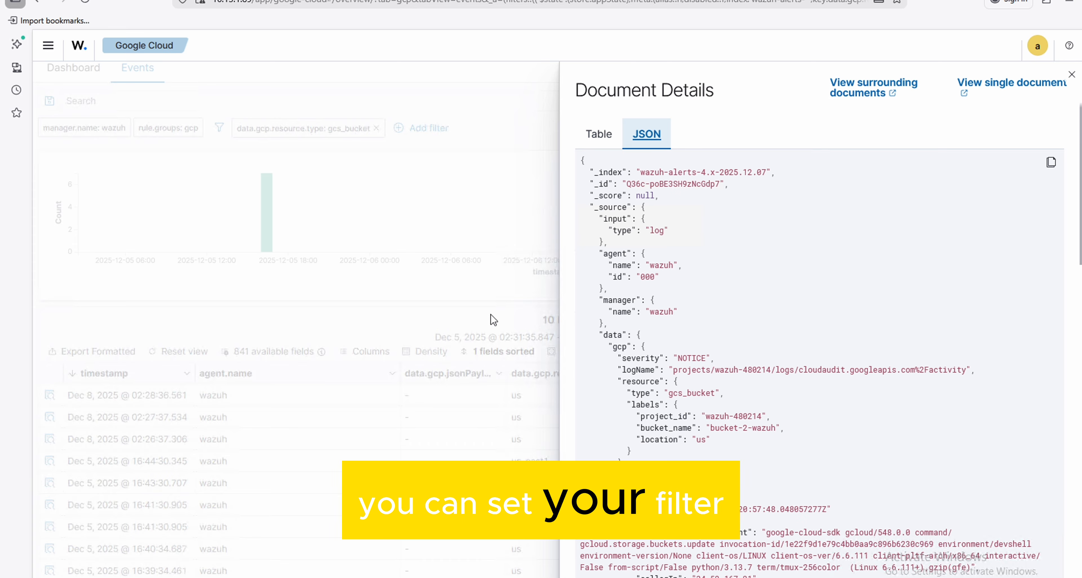
scroll(779, 296, down, 5)
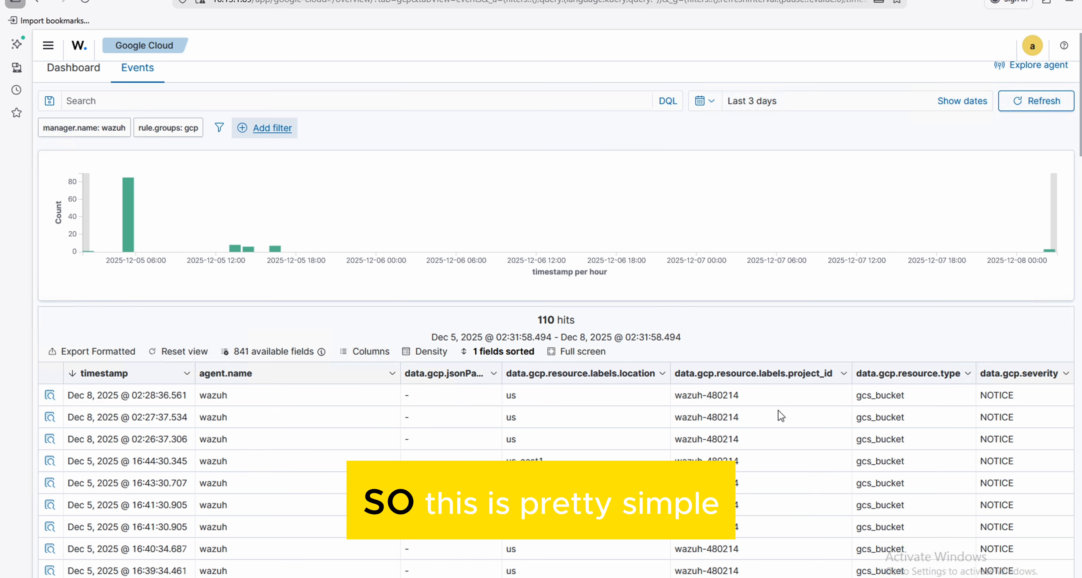
- Look through the Google Cloud events of the last 3 days without the gcs_bucket filter, checking their resource types
scroll(781, 416, down, 2)
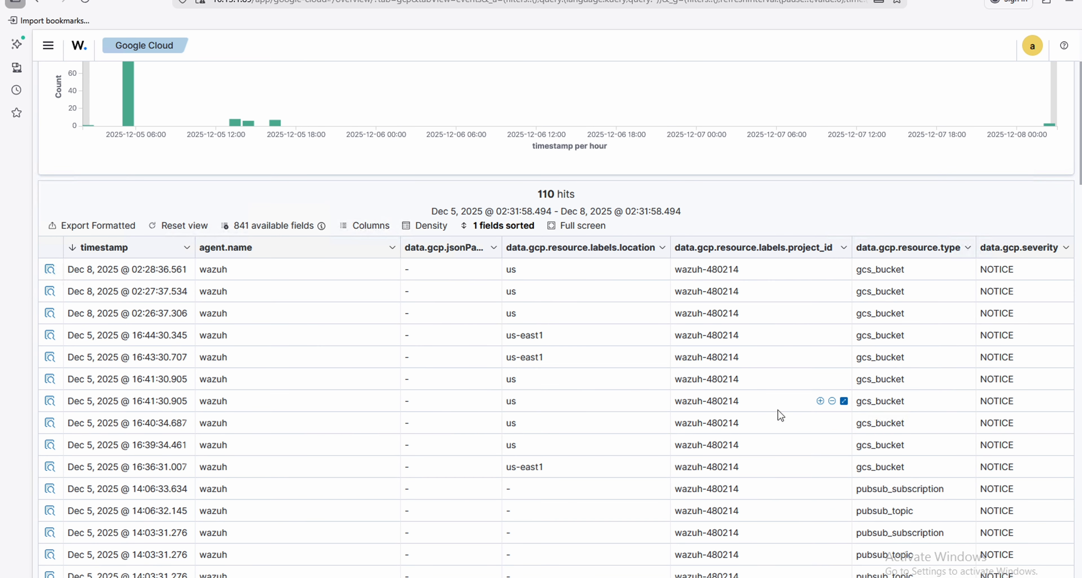
scroll(781, 416, down, 2)
scroll(781, 415, down, 1)
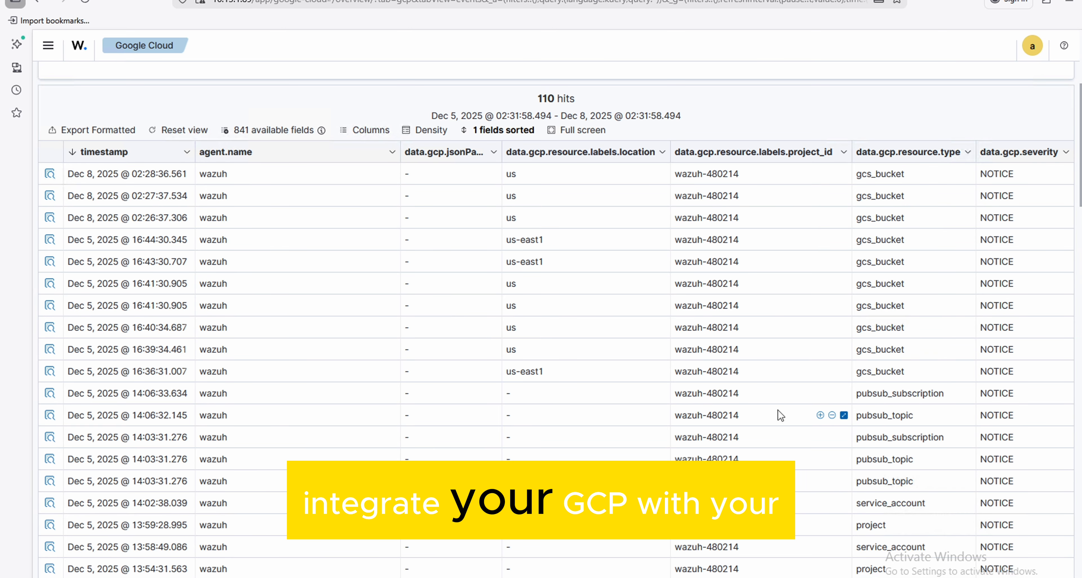
scroll(781, 415, up, 5)
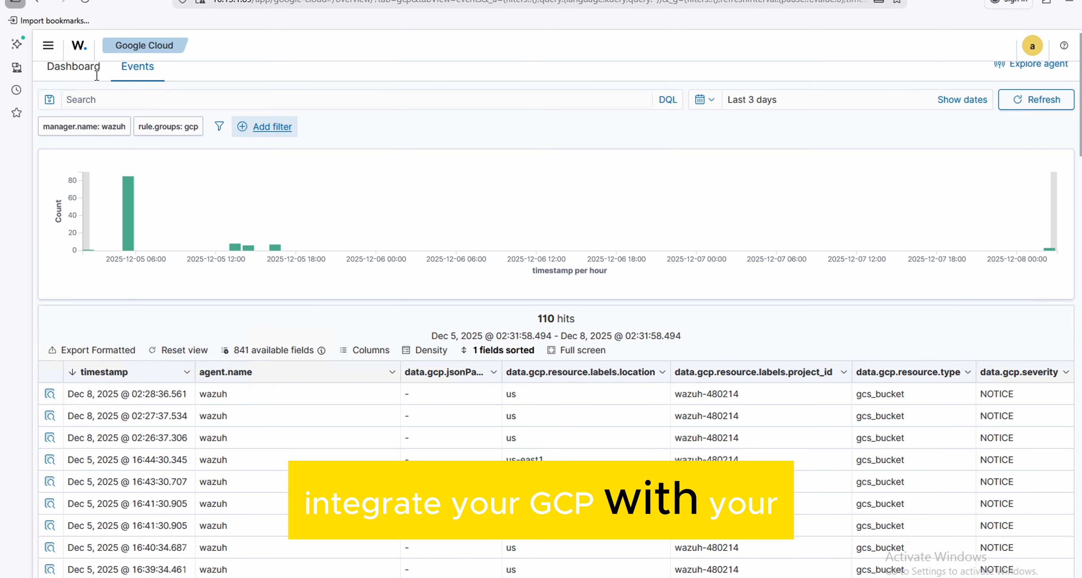
- Examine the Google Cloud dashboard's charts and source IP map, and return to the events view
click(89, 74)
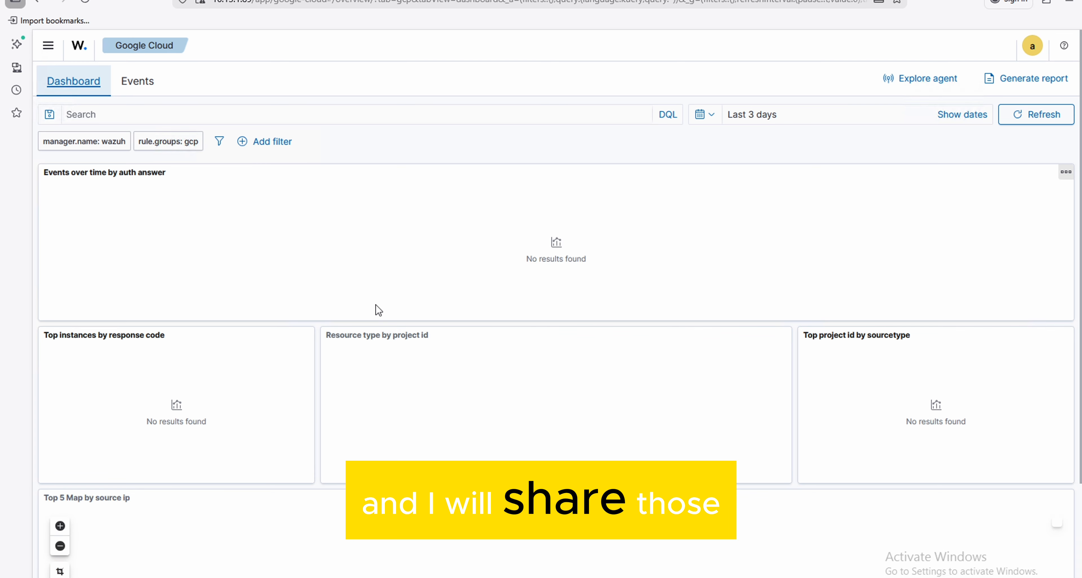
scroll(566, 413, down, 3)
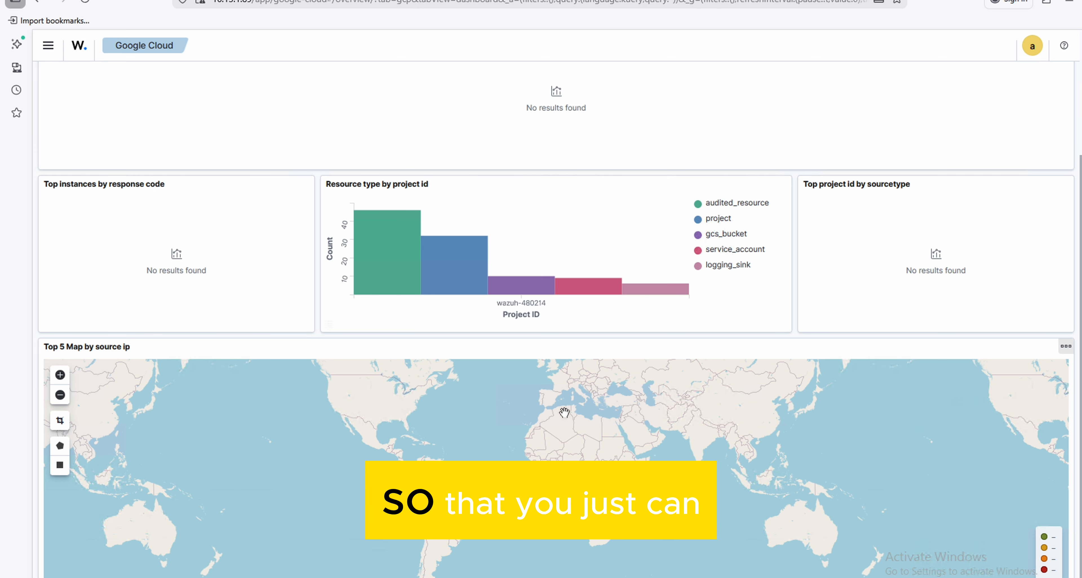
scroll(565, 413, up, 3)
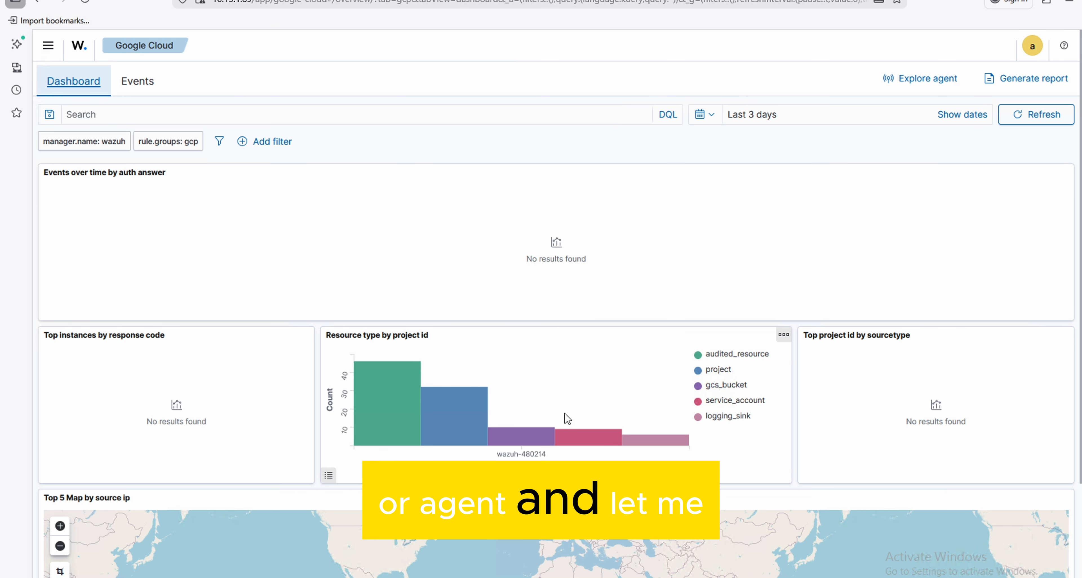
click(148, 85)
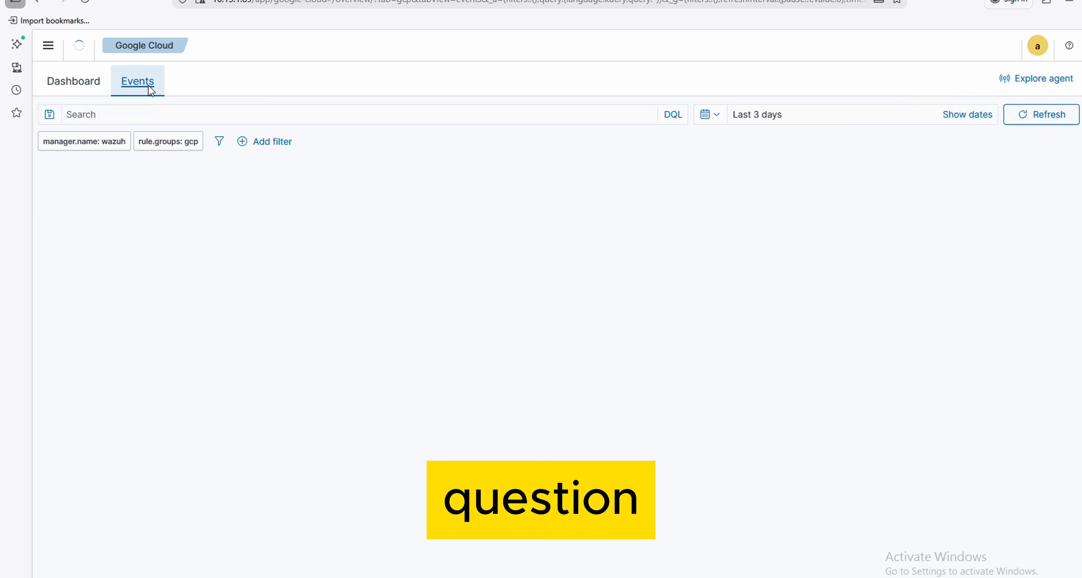